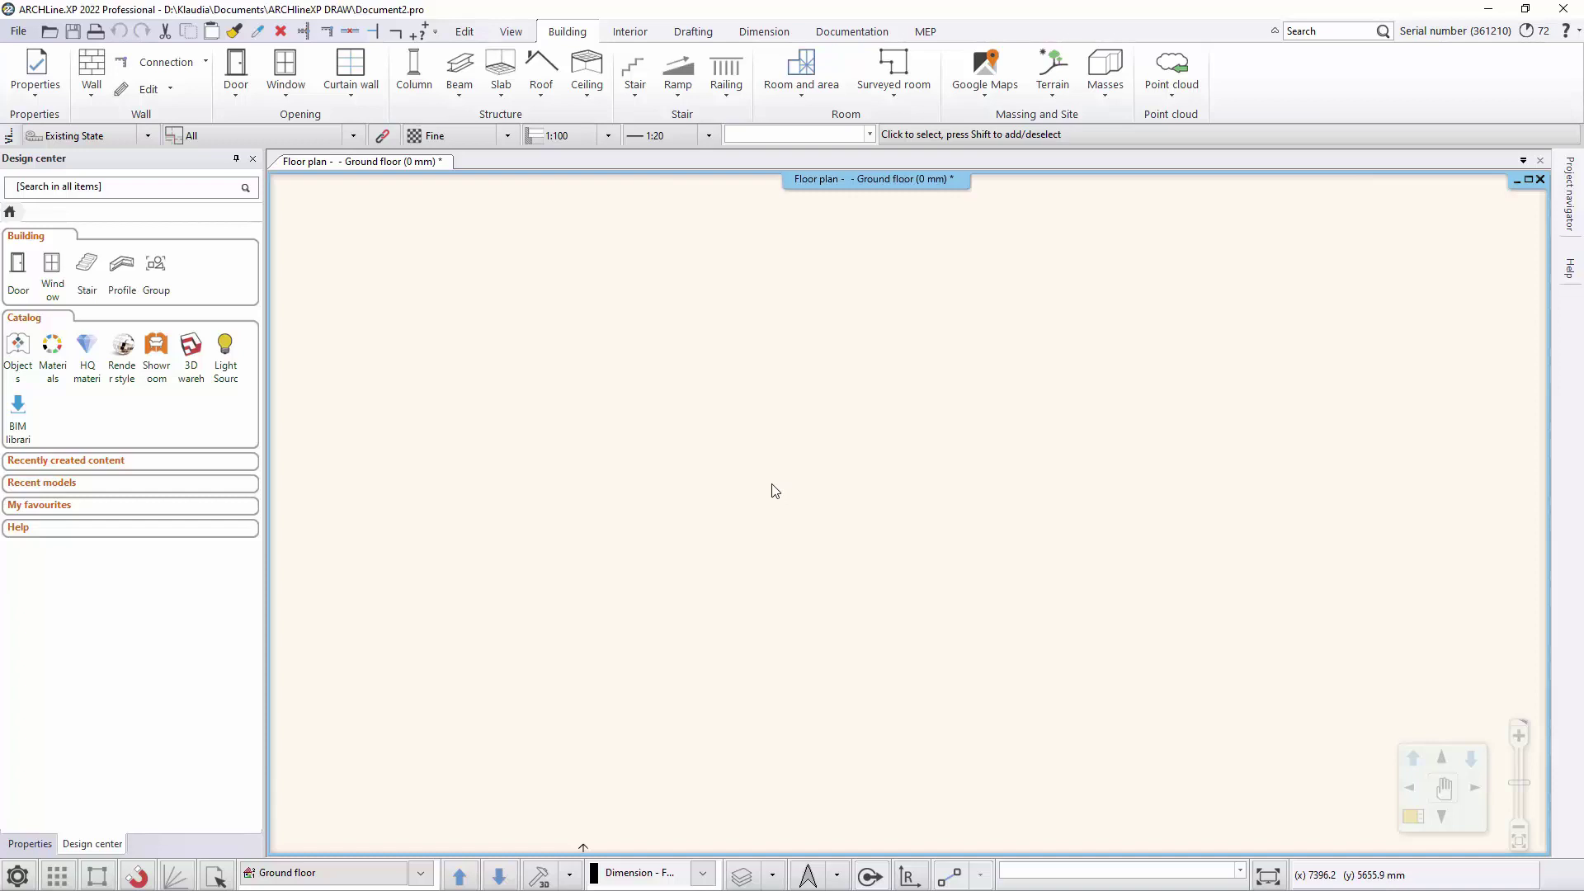
# Choose racbasicsampleproject.rvt from the downloads folder for an RFA, RVT import.
pyautogui.click(19, 31)
pyautogui.moveTo(137, 226)
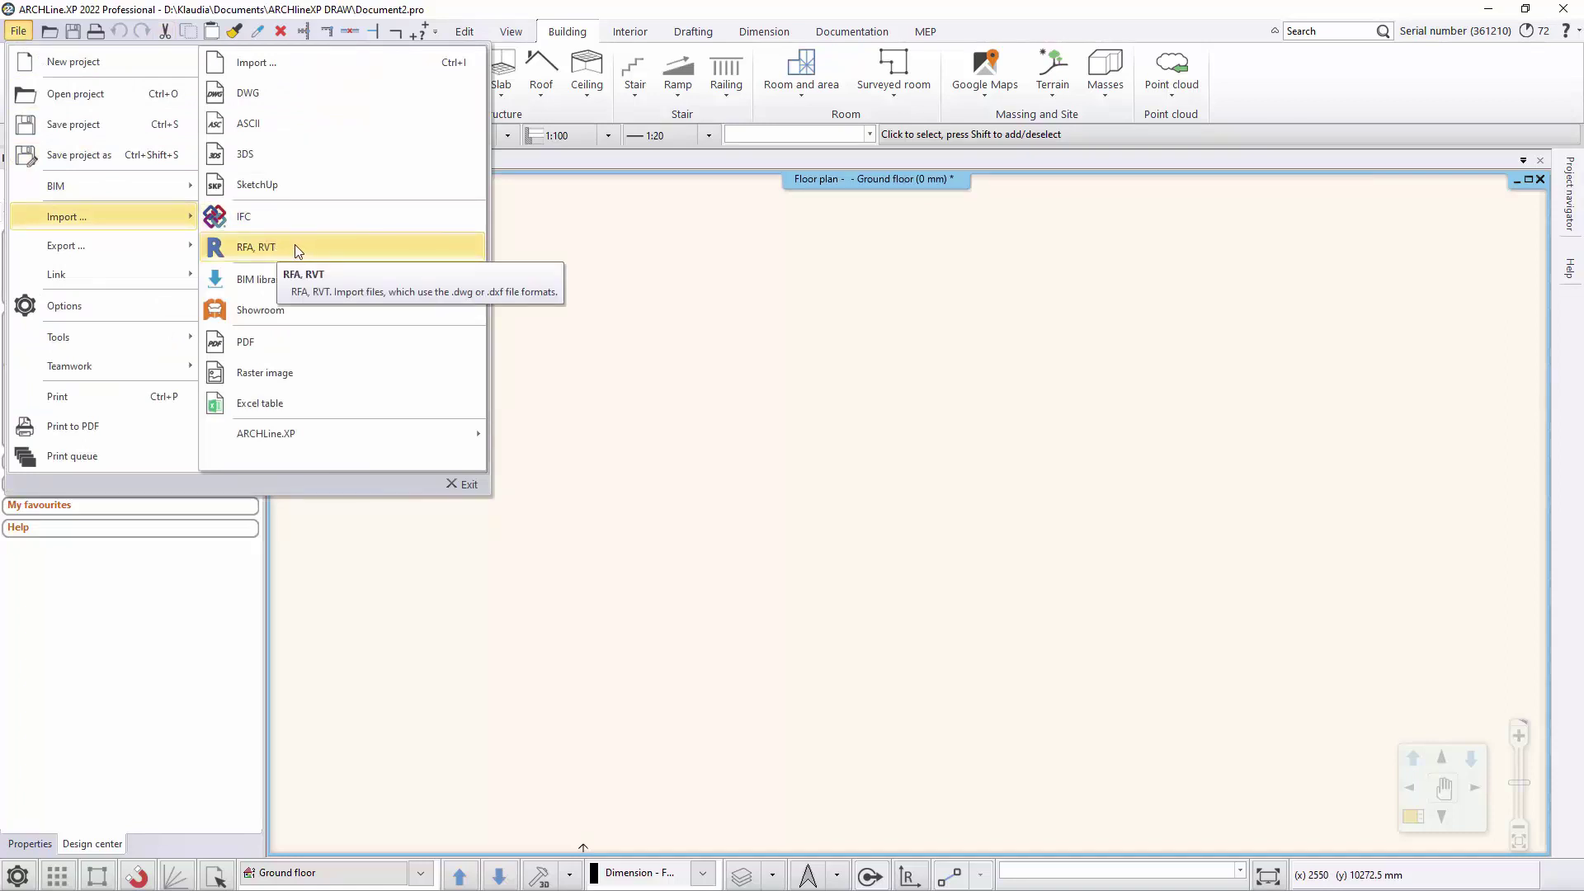
pyautogui.moveTo(170, 283)
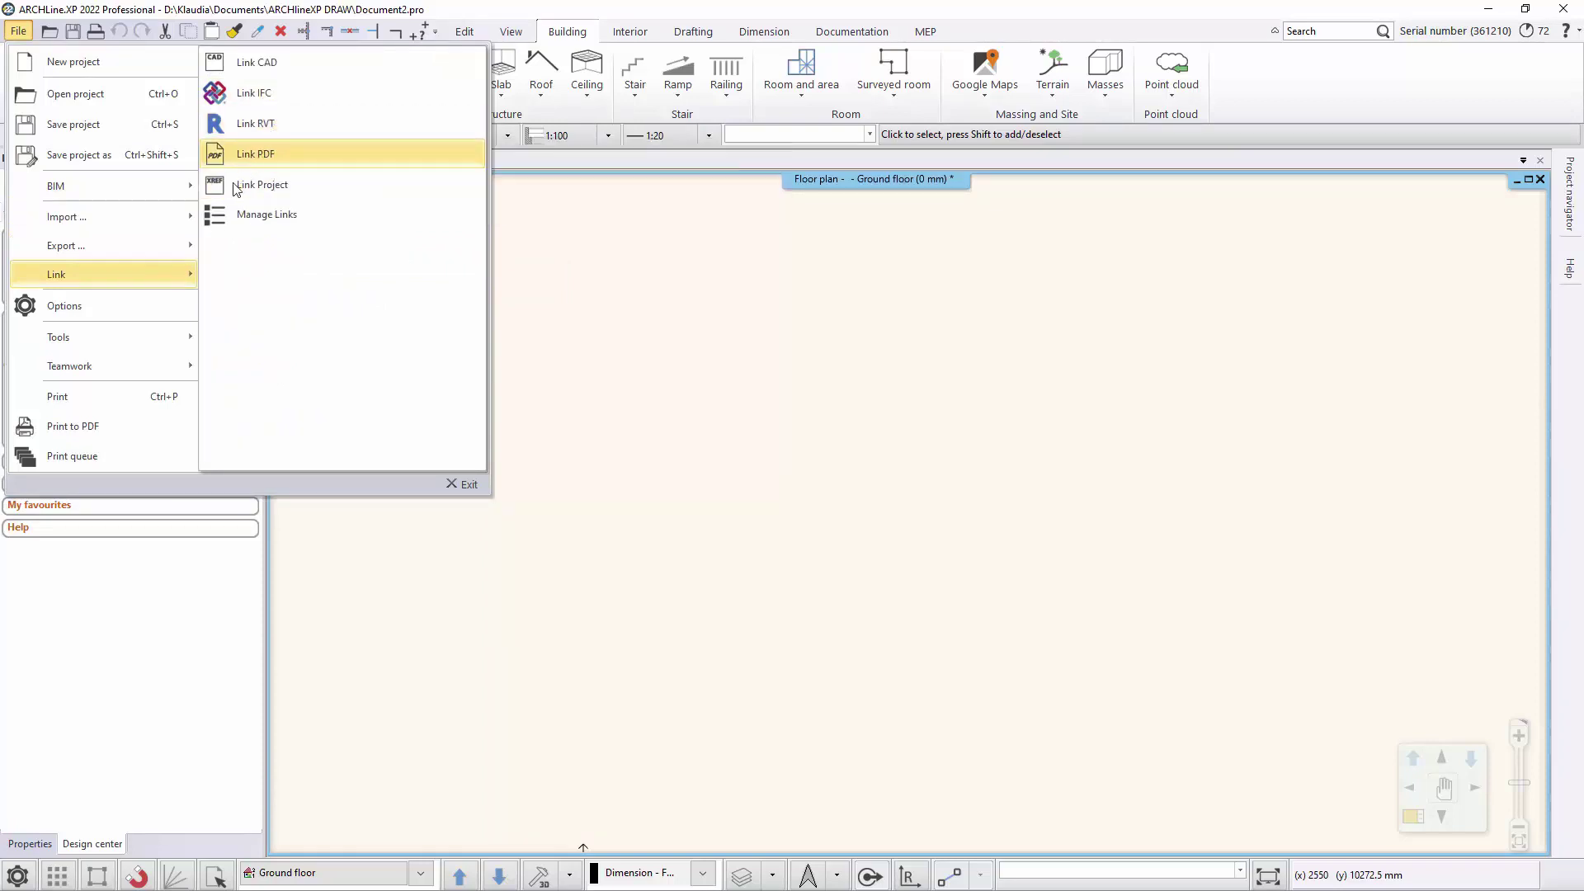
pyautogui.moveTo(184, 218)
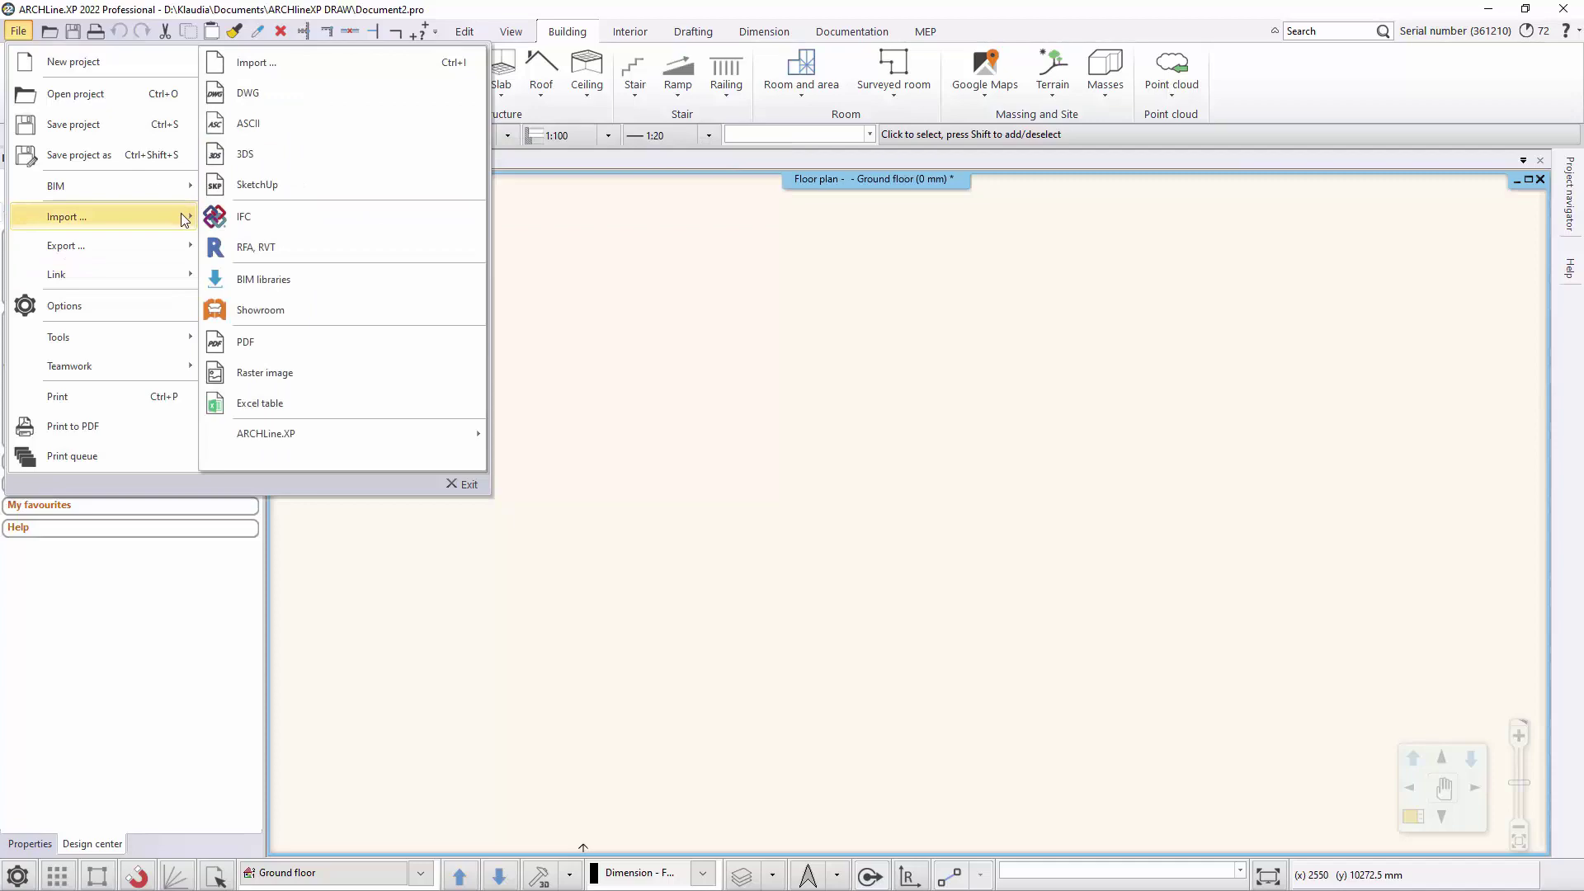
pyautogui.click(269, 246)
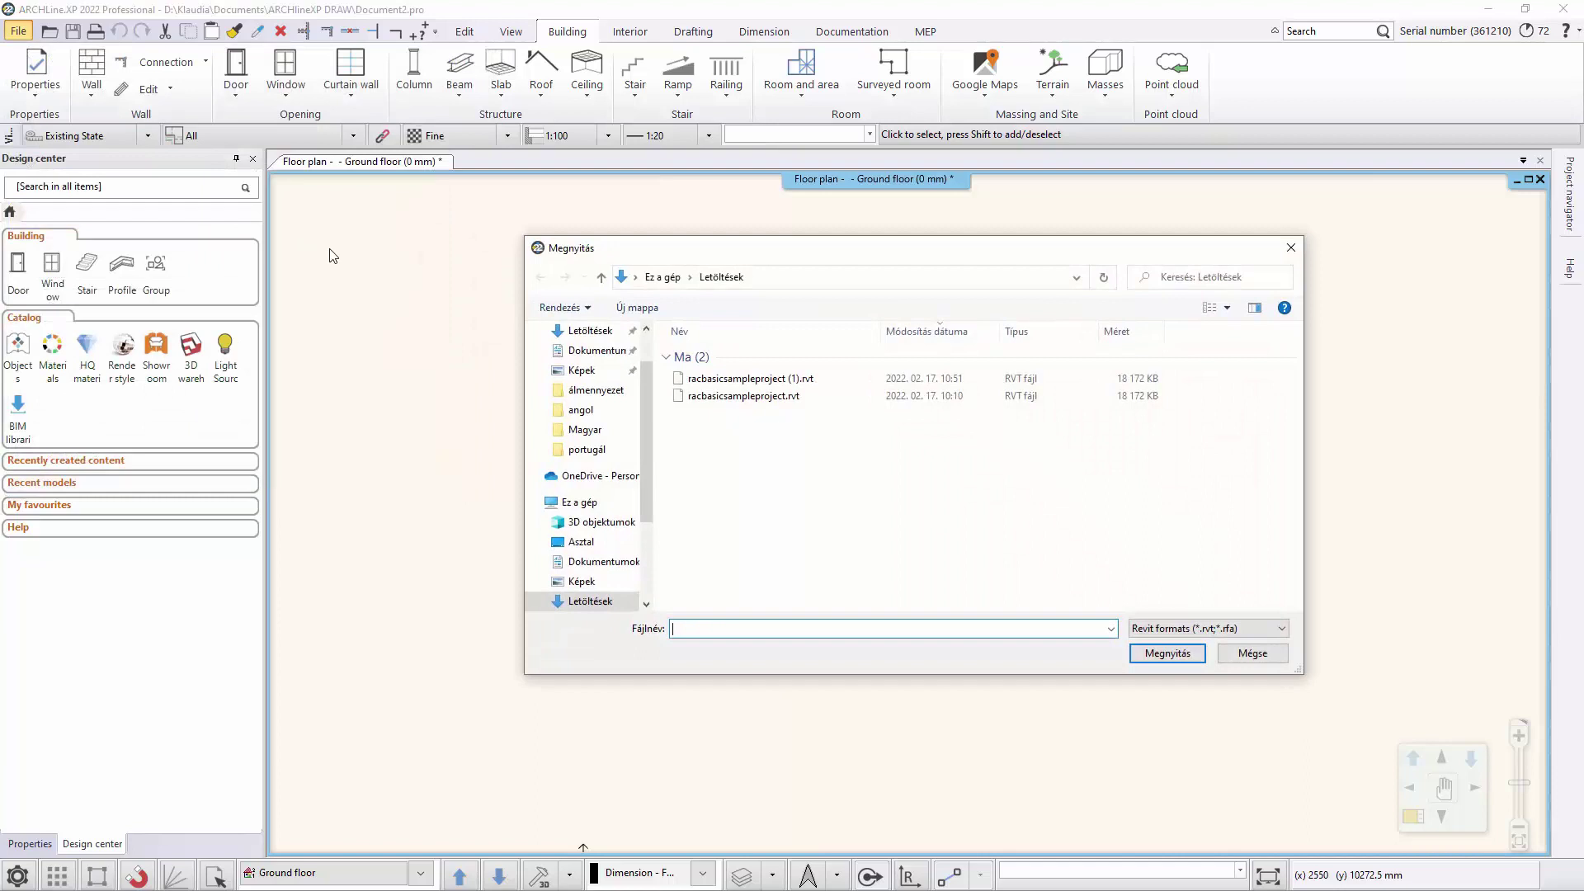
pyautogui.click(729, 397)
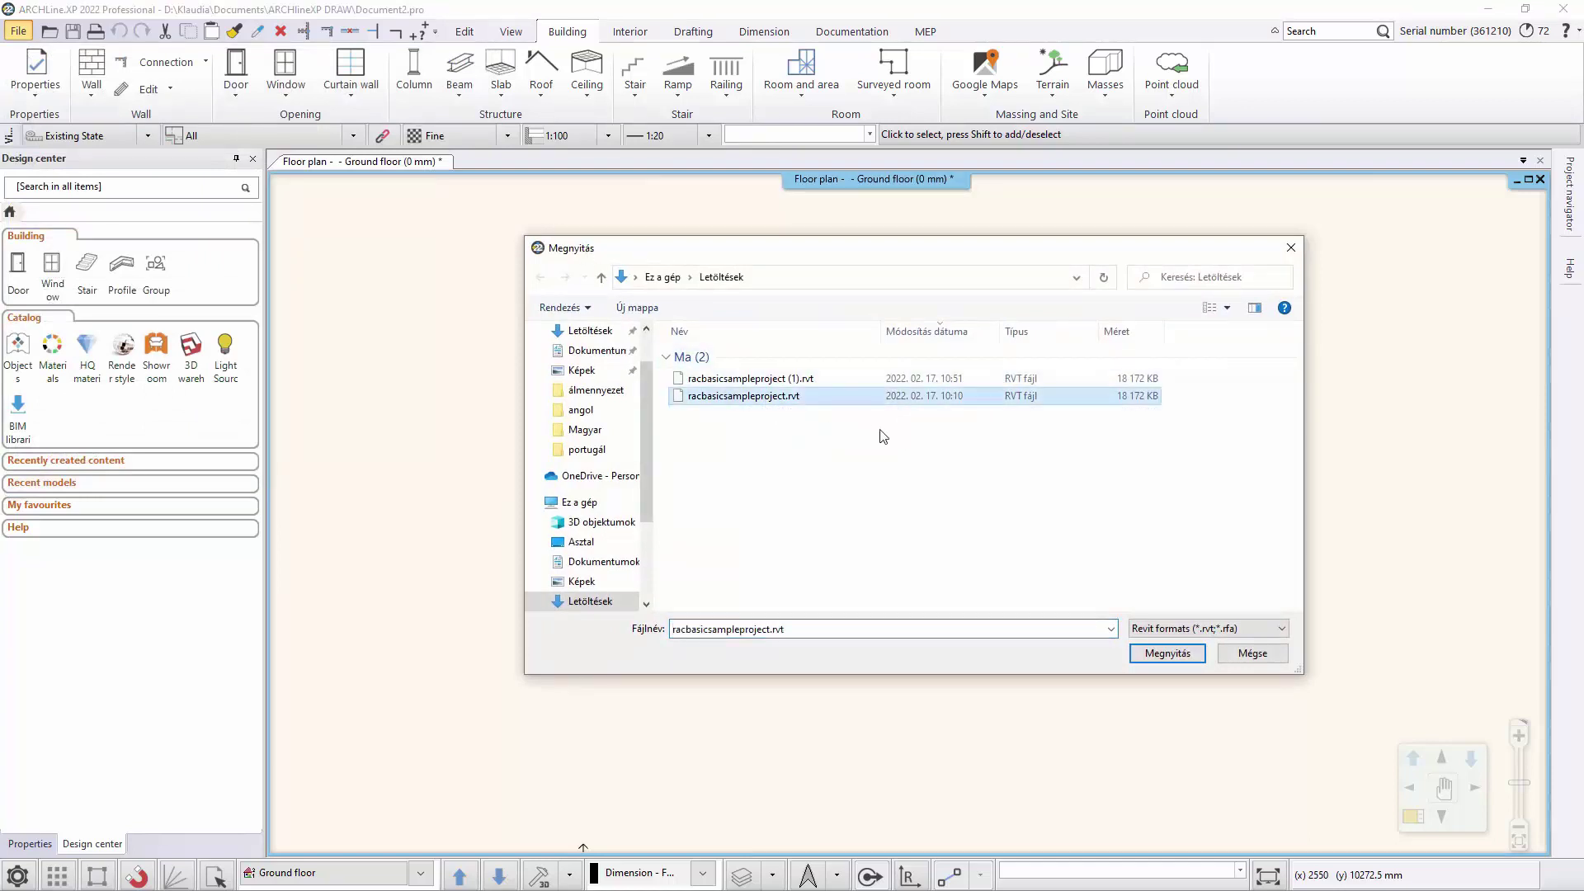
pyautogui.click(1170, 657)
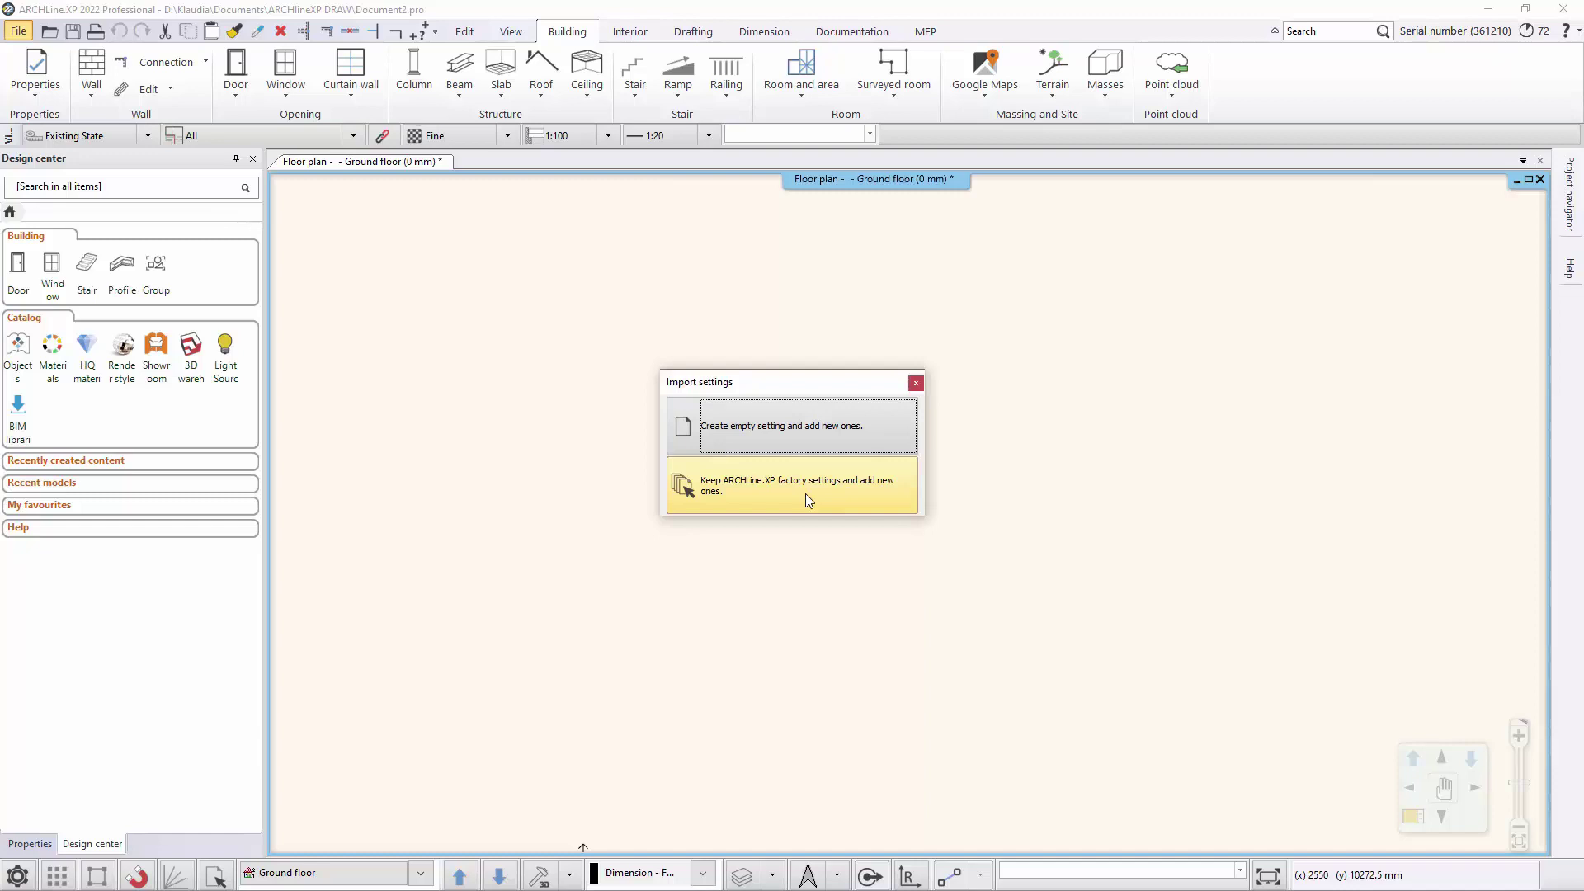
# Import the Revit project with an empty setting that adds new ones, saving the project with its 3D database.
pyautogui.click(853, 431)
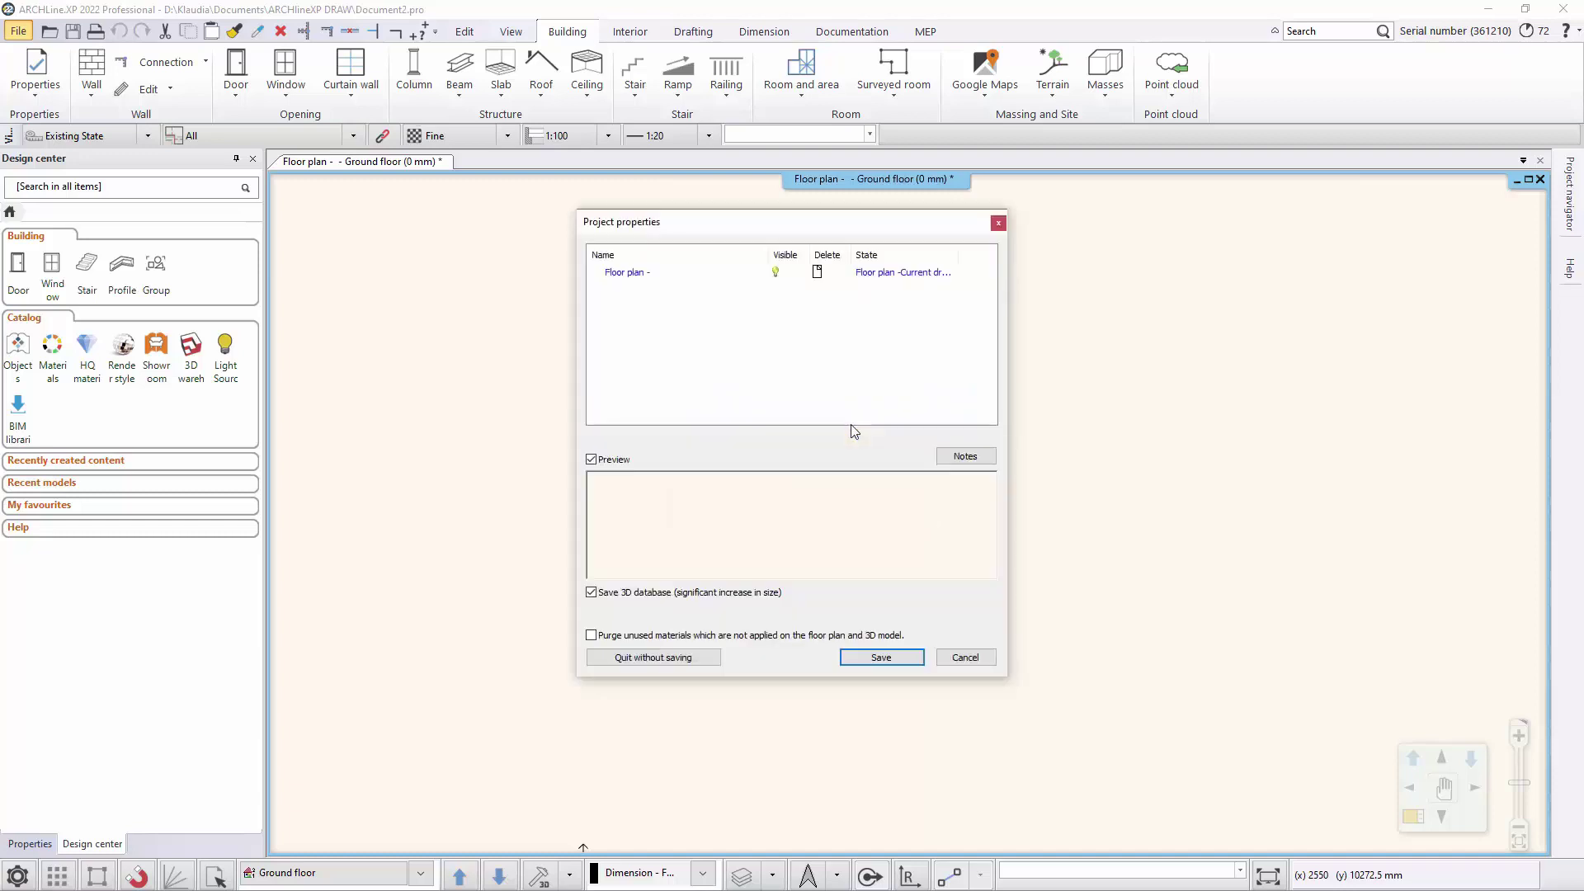
pyautogui.click(883, 662)
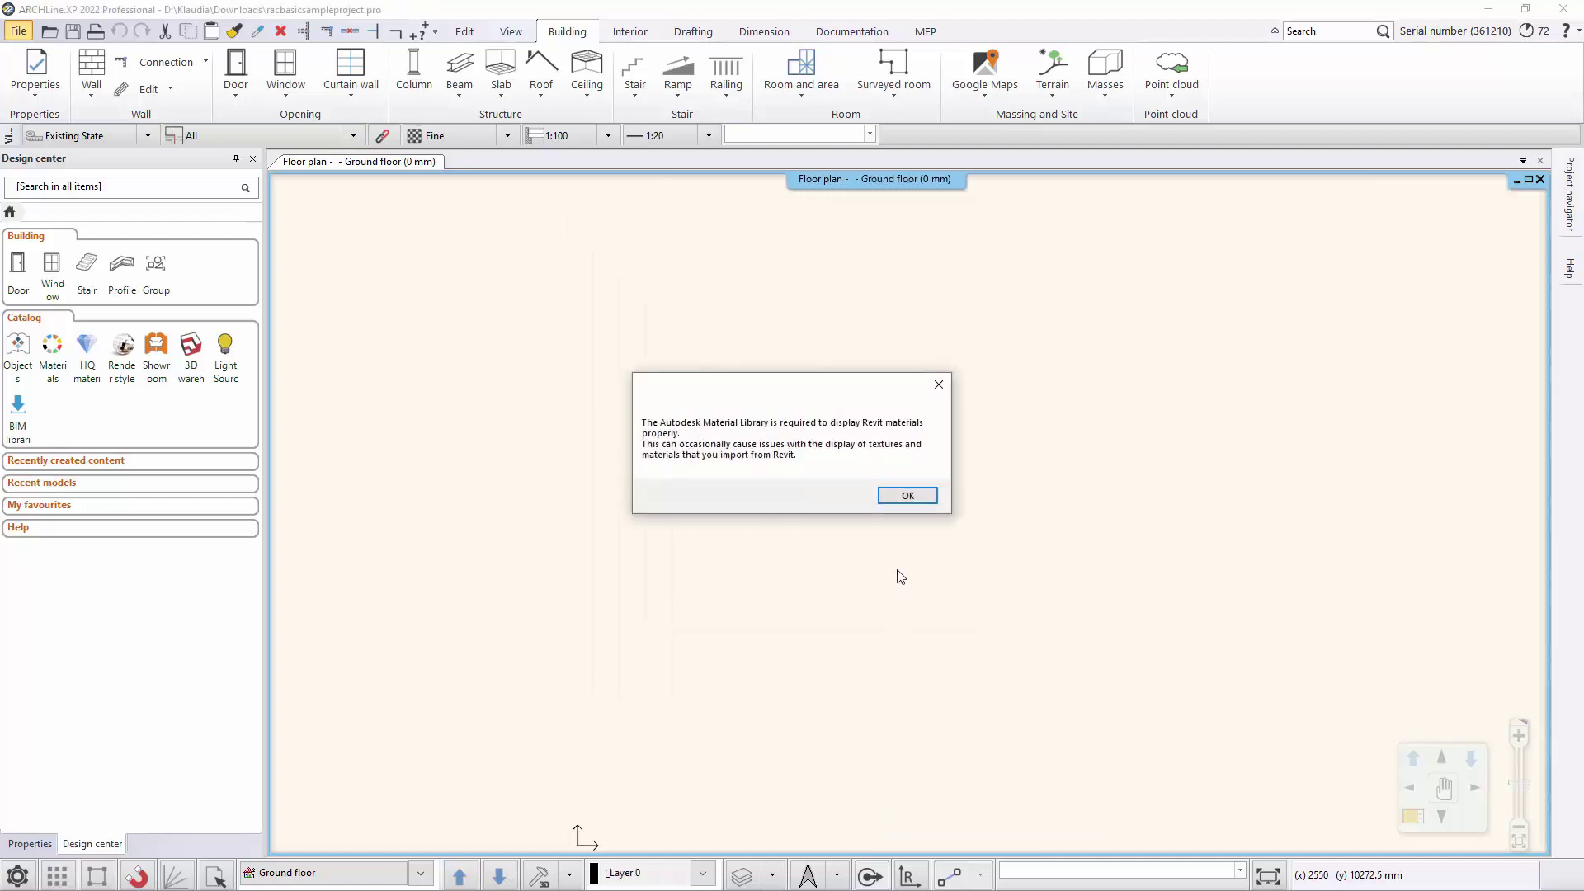
pyautogui.click(904, 500)
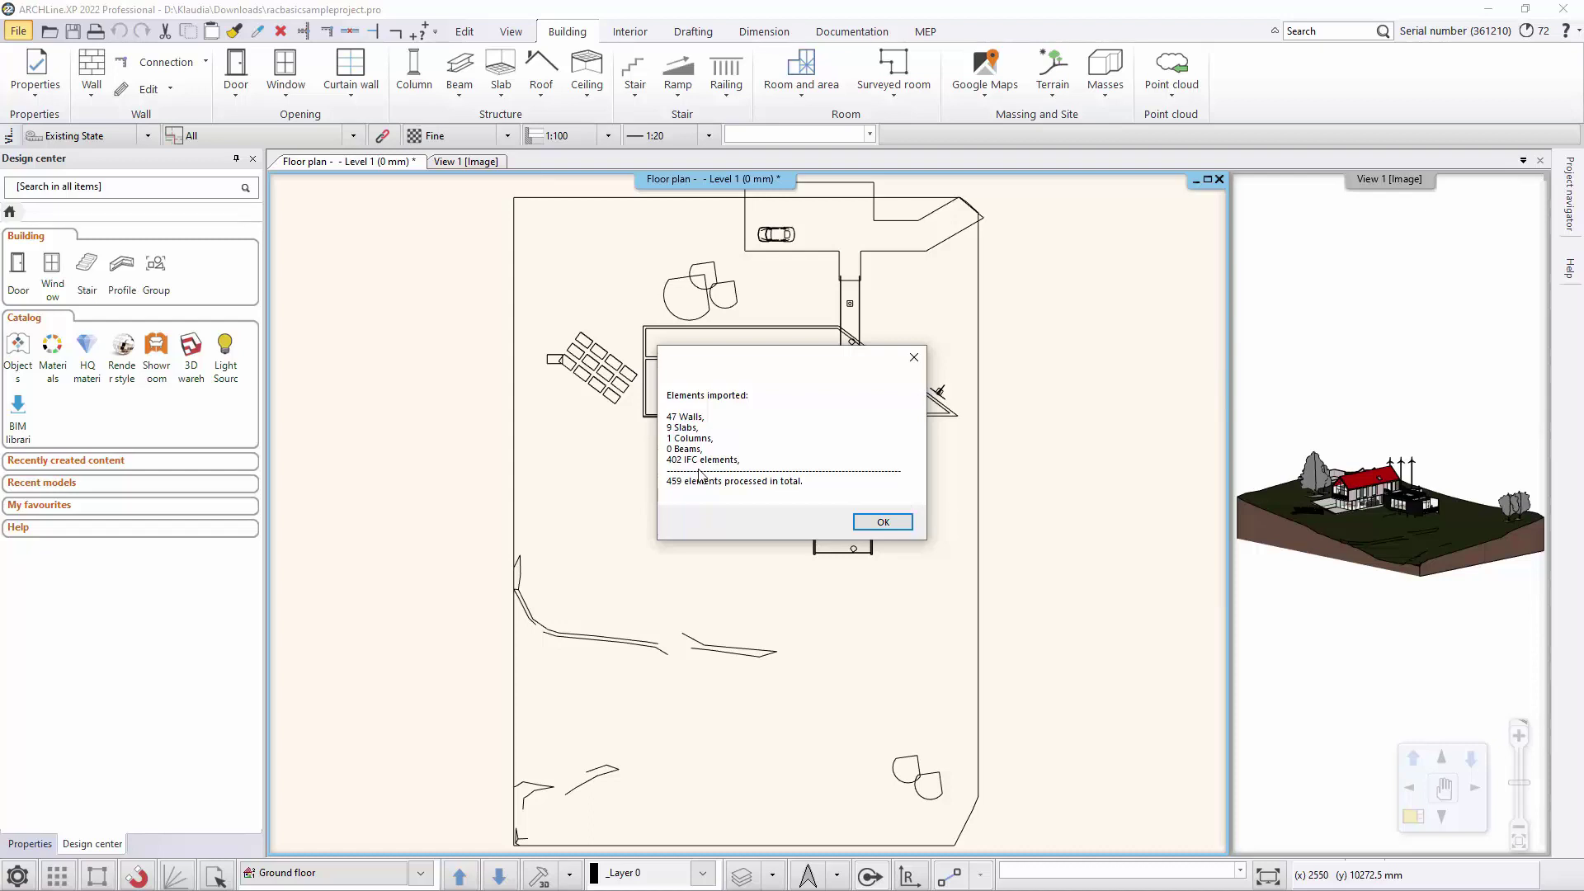
pyautogui.click(882, 522)
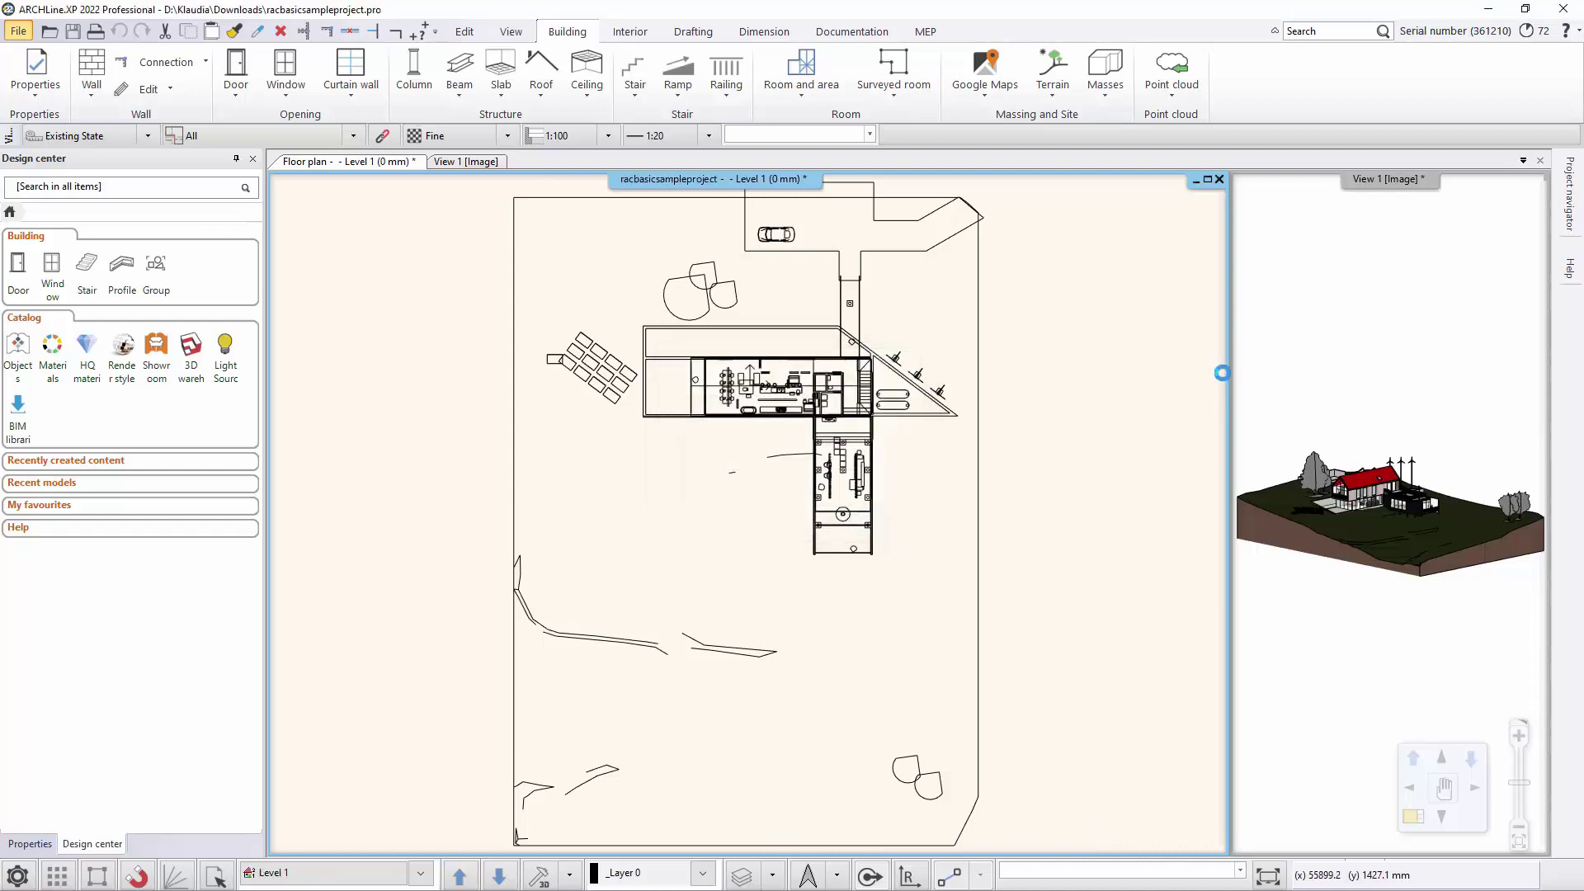
# Magnify the 3D view into the main drawing area and show the house's glazed facade close up.
pyautogui.click(1326, 634)
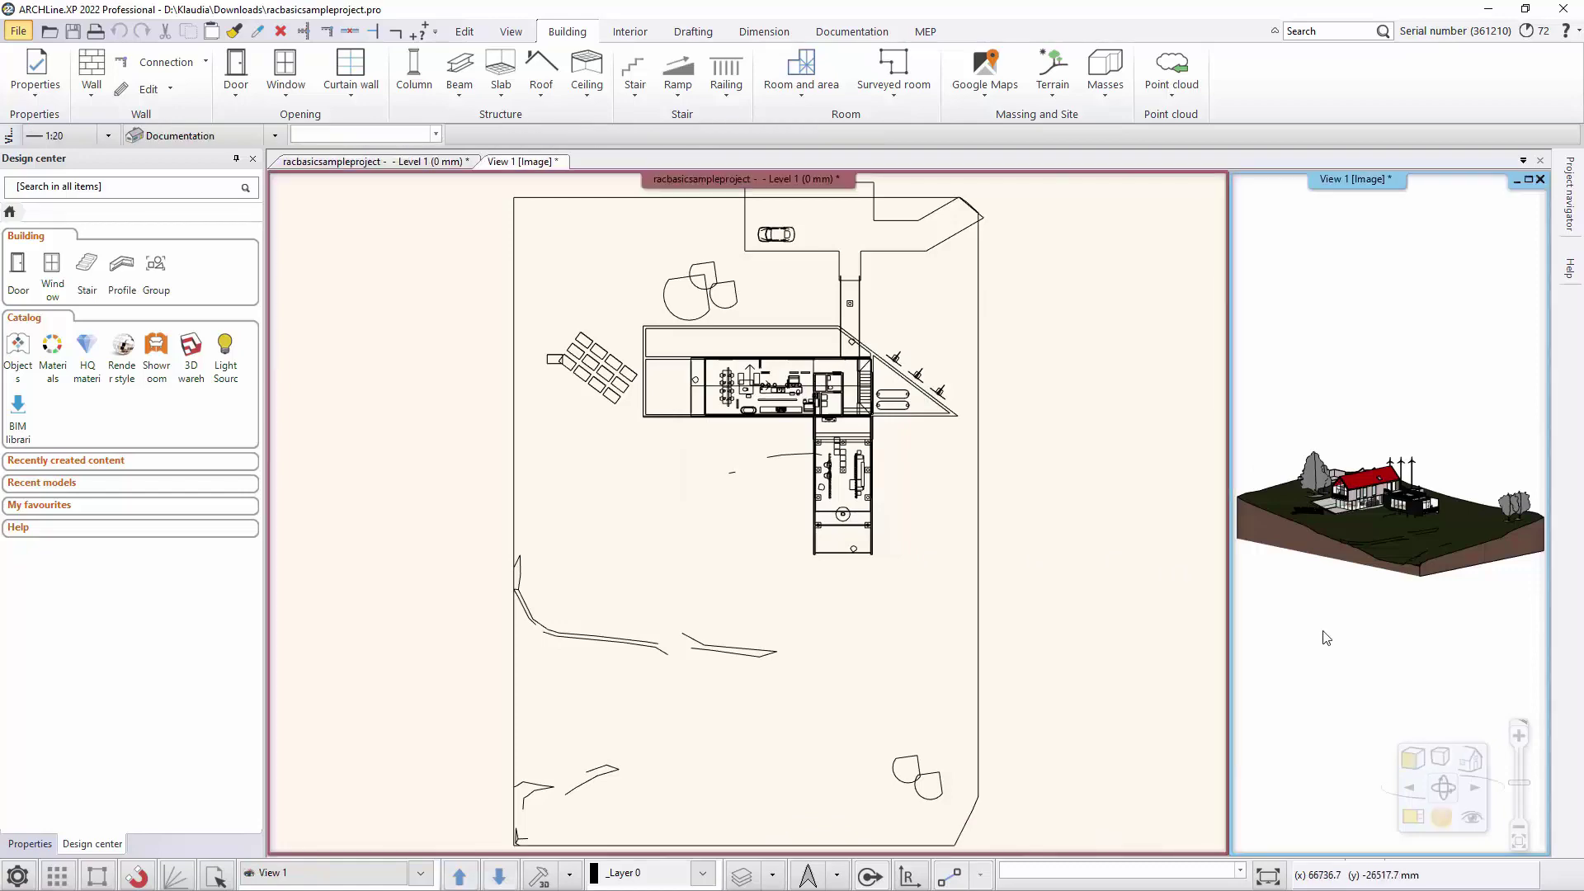
pyautogui.click(1414, 817)
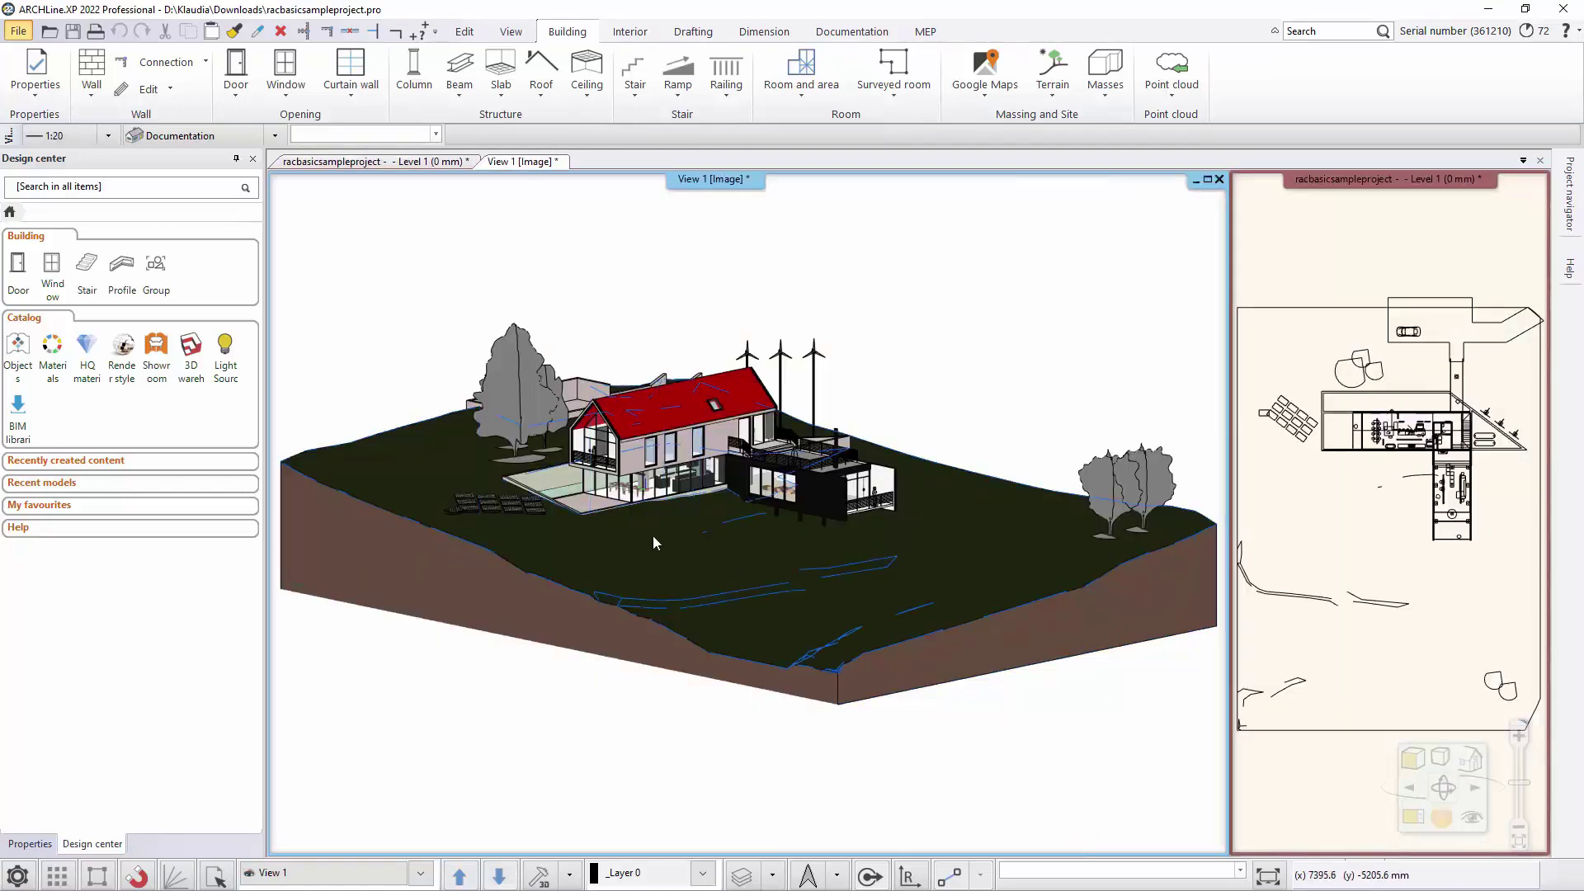
pyautogui.scroll(5, 652, 537)
pyautogui.scroll(3, 736, 554)
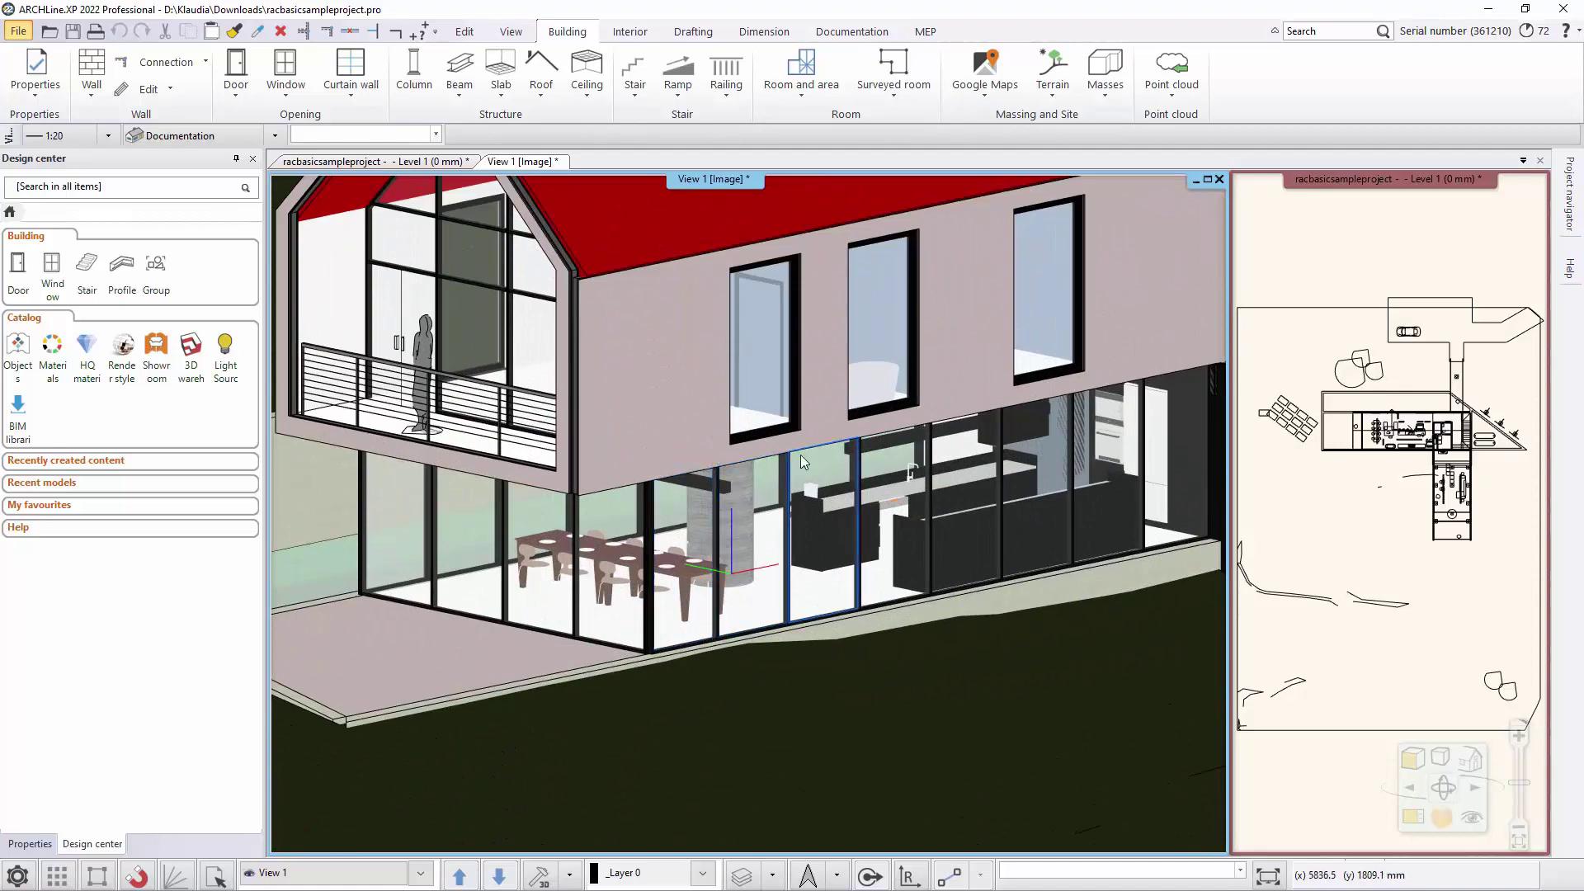
# Open the properties of the upper-storey facade wall and examine the layers of its compound structure.
pyautogui.click(817, 390)
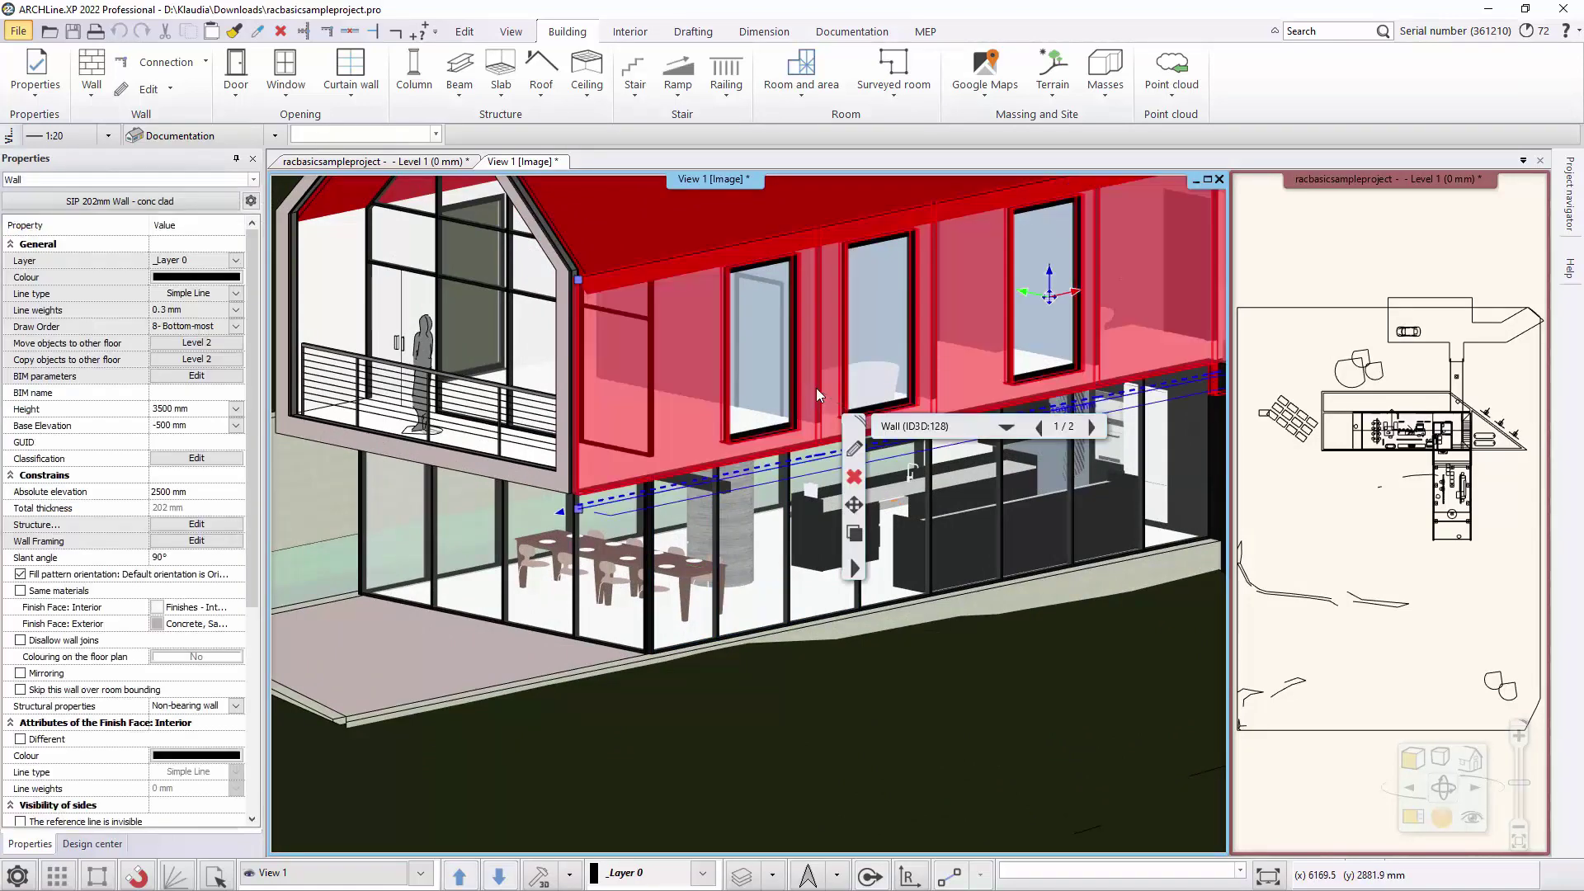
pyautogui.click(1009, 429)
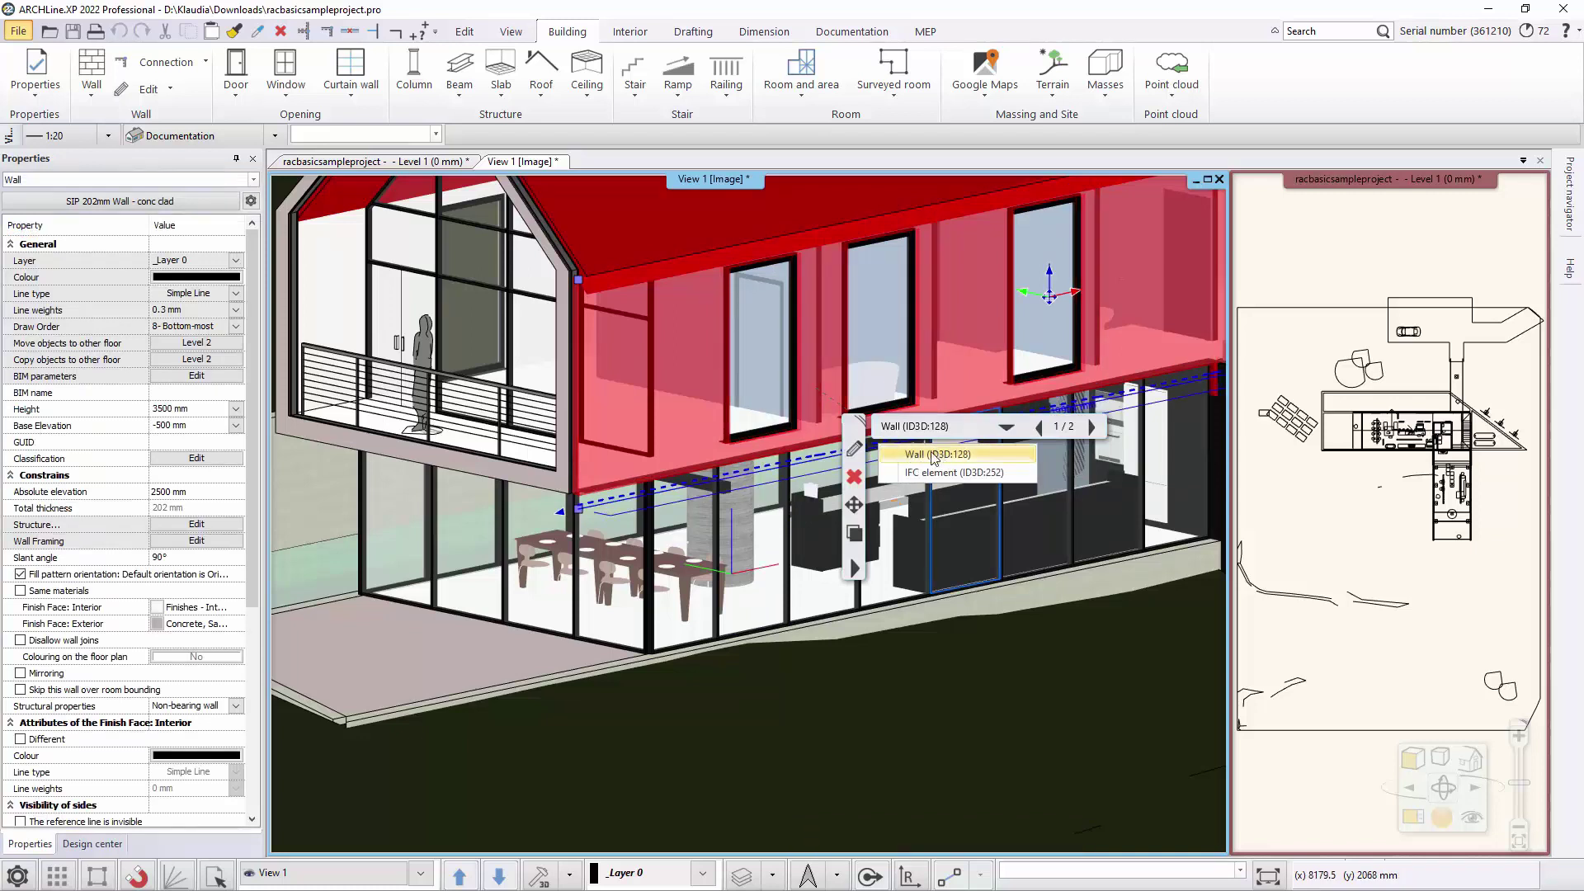
pyautogui.click(856, 451)
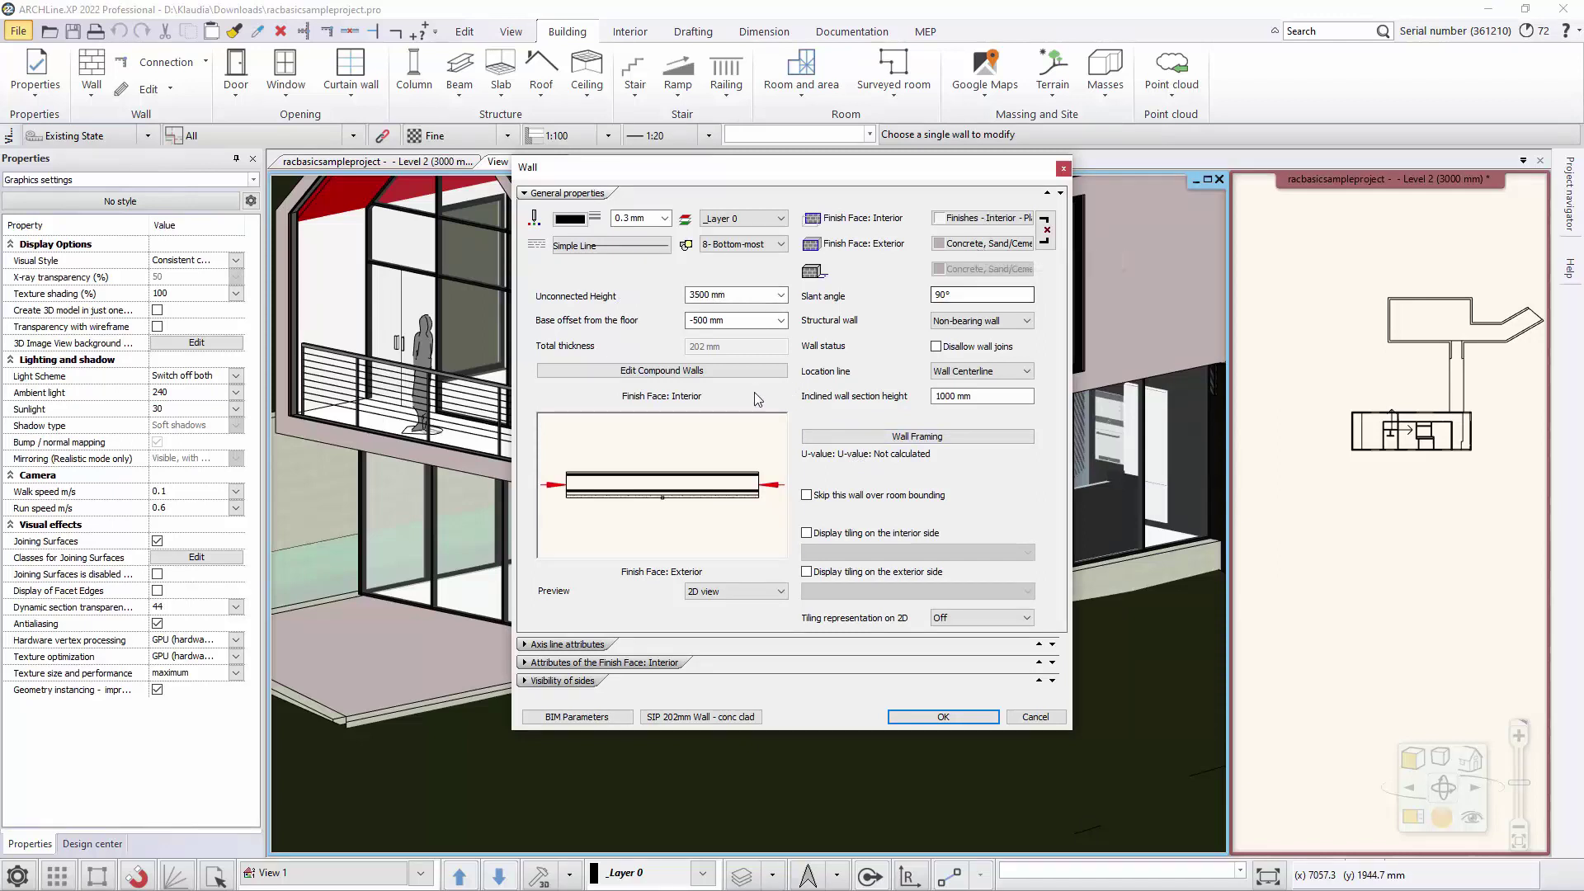
pyautogui.click(712, 374)
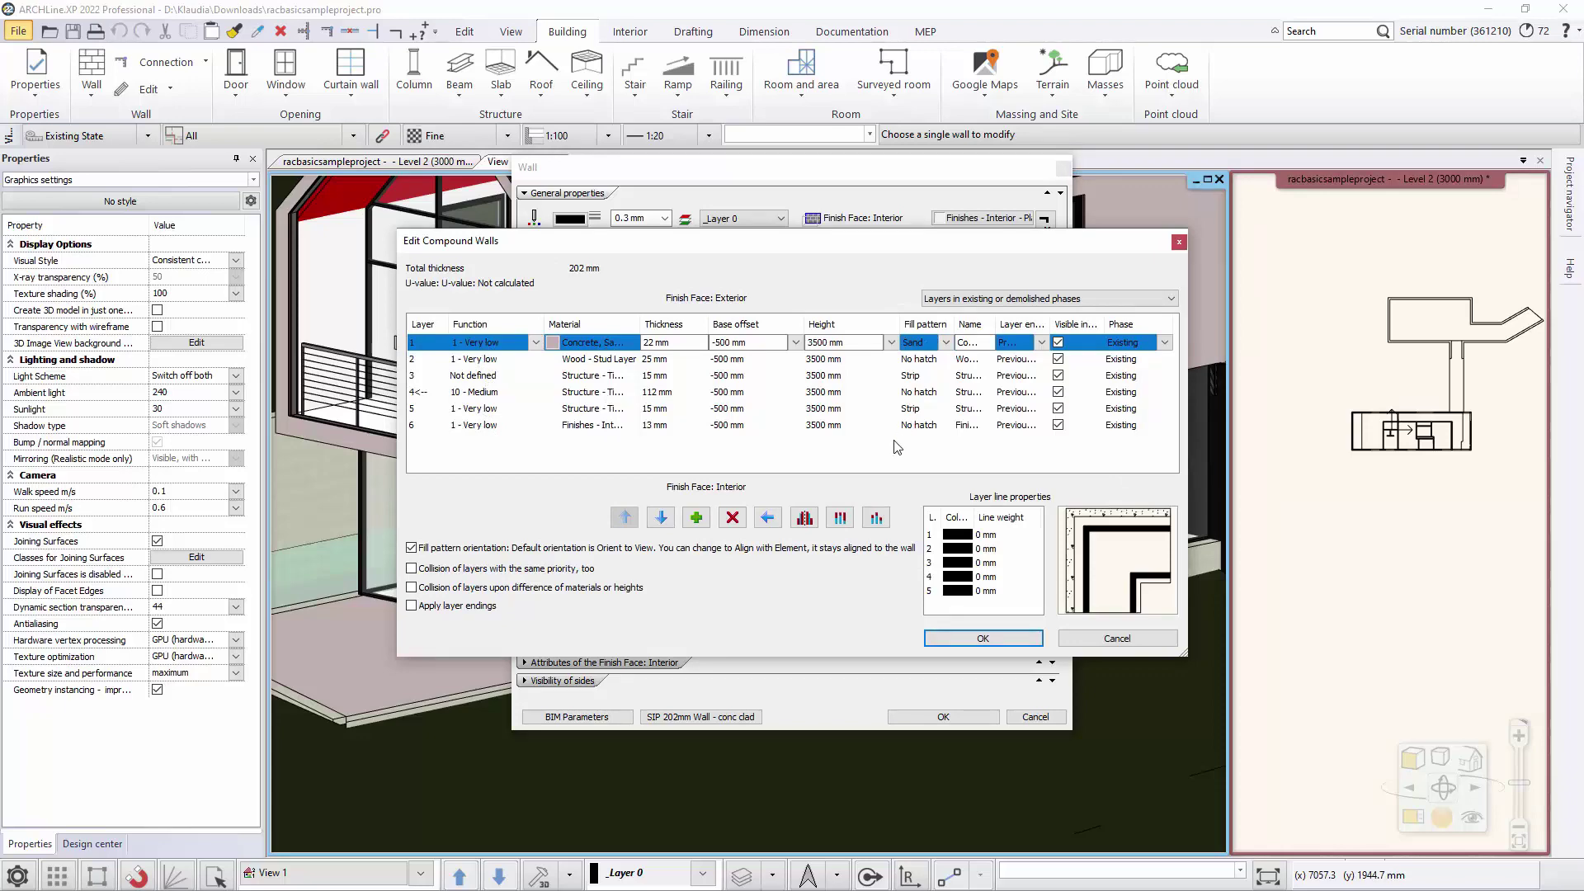
pyautogui.click(990, 639)
pyautogui.click(944, 717)
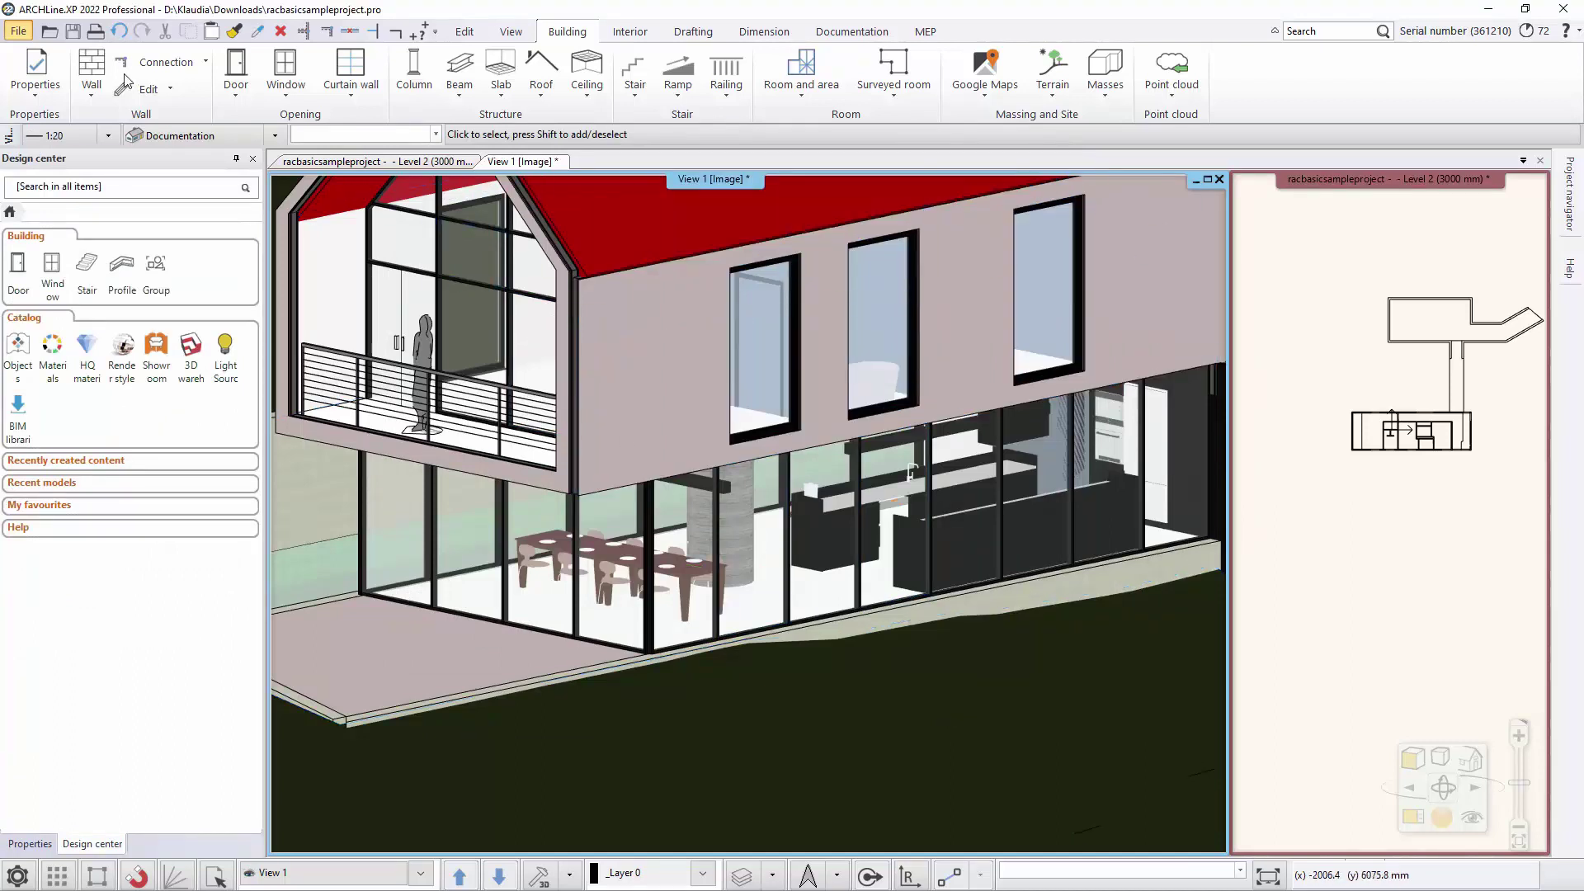
# Preview the imported wall styles in the Wall tool, including Interior - 165 Partition (1-hr), Wall - Timber Clad and CL_W1.
pyautogui.click(89, 66)
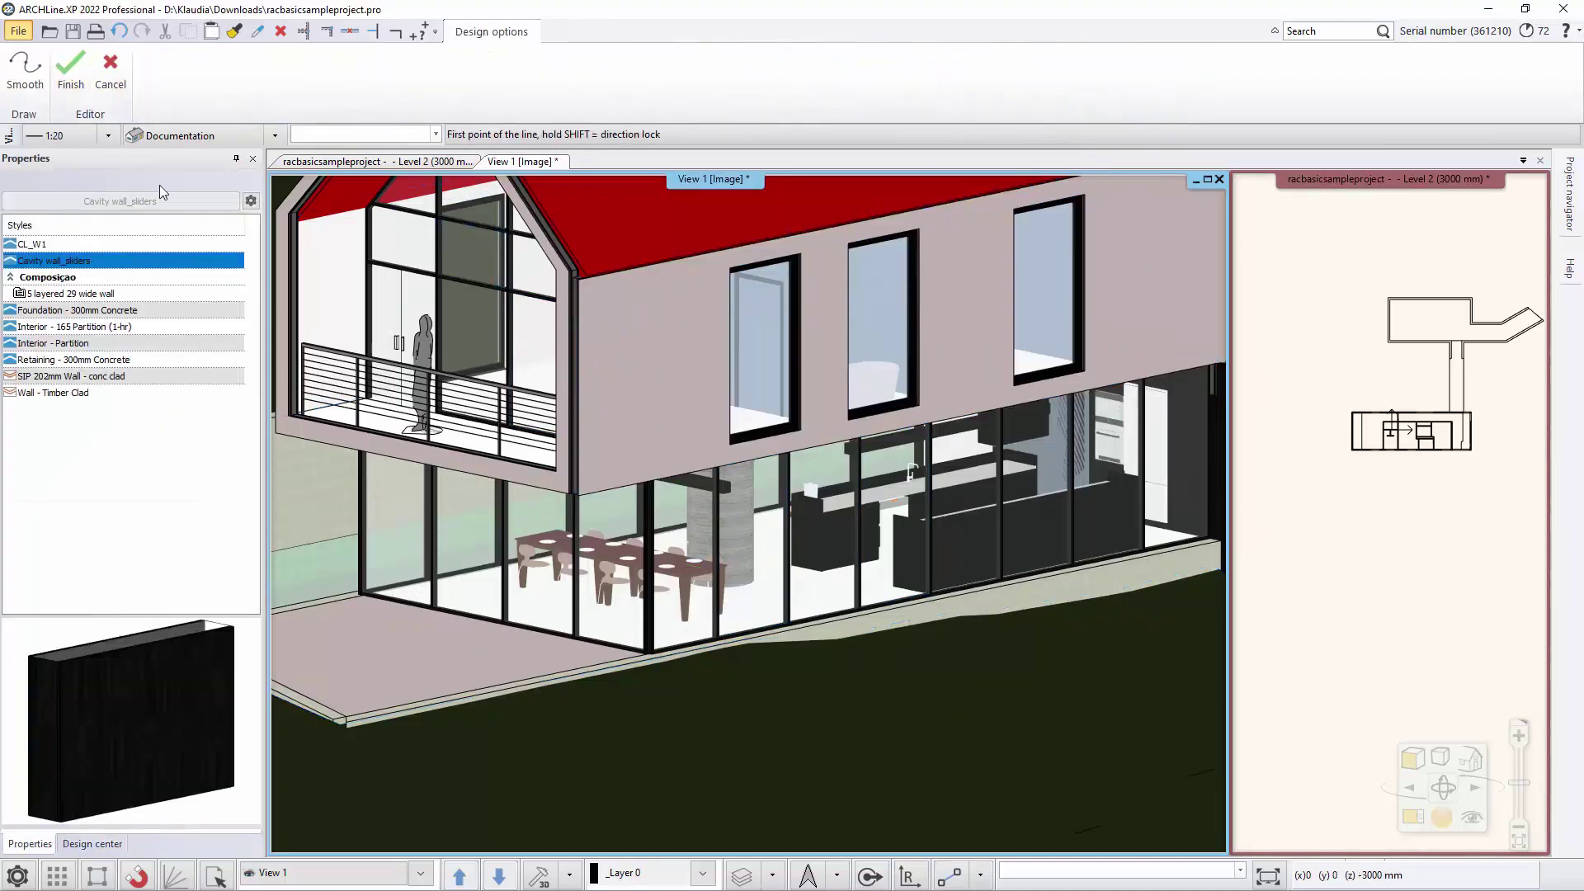
pyautogui.click(97, 312)
pyautogui.click(94, 327)
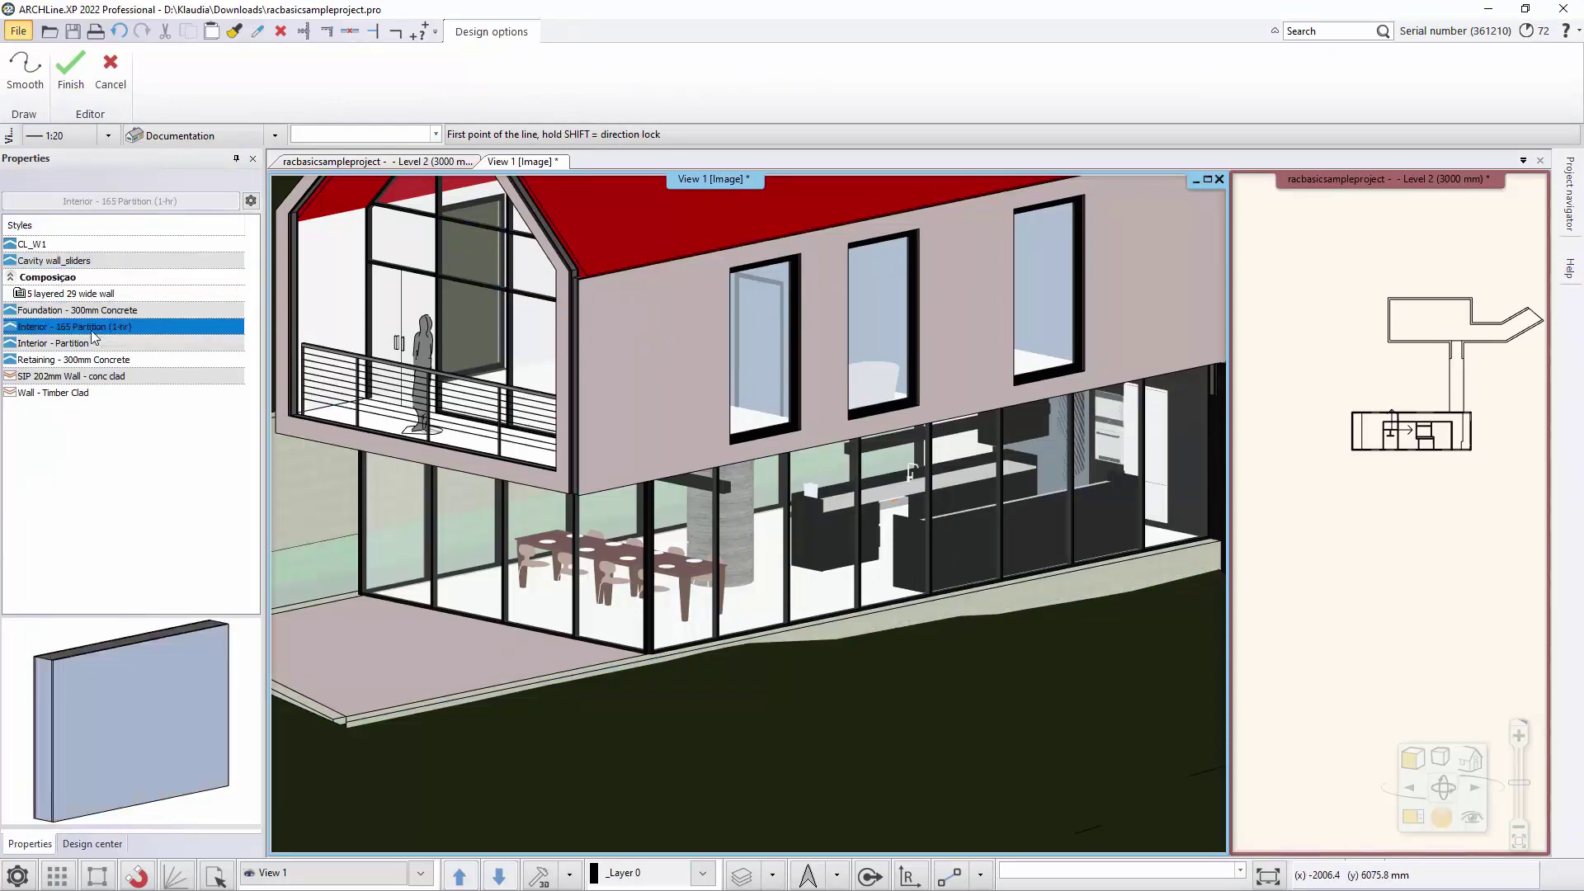
pyautogui.click(95, 344)
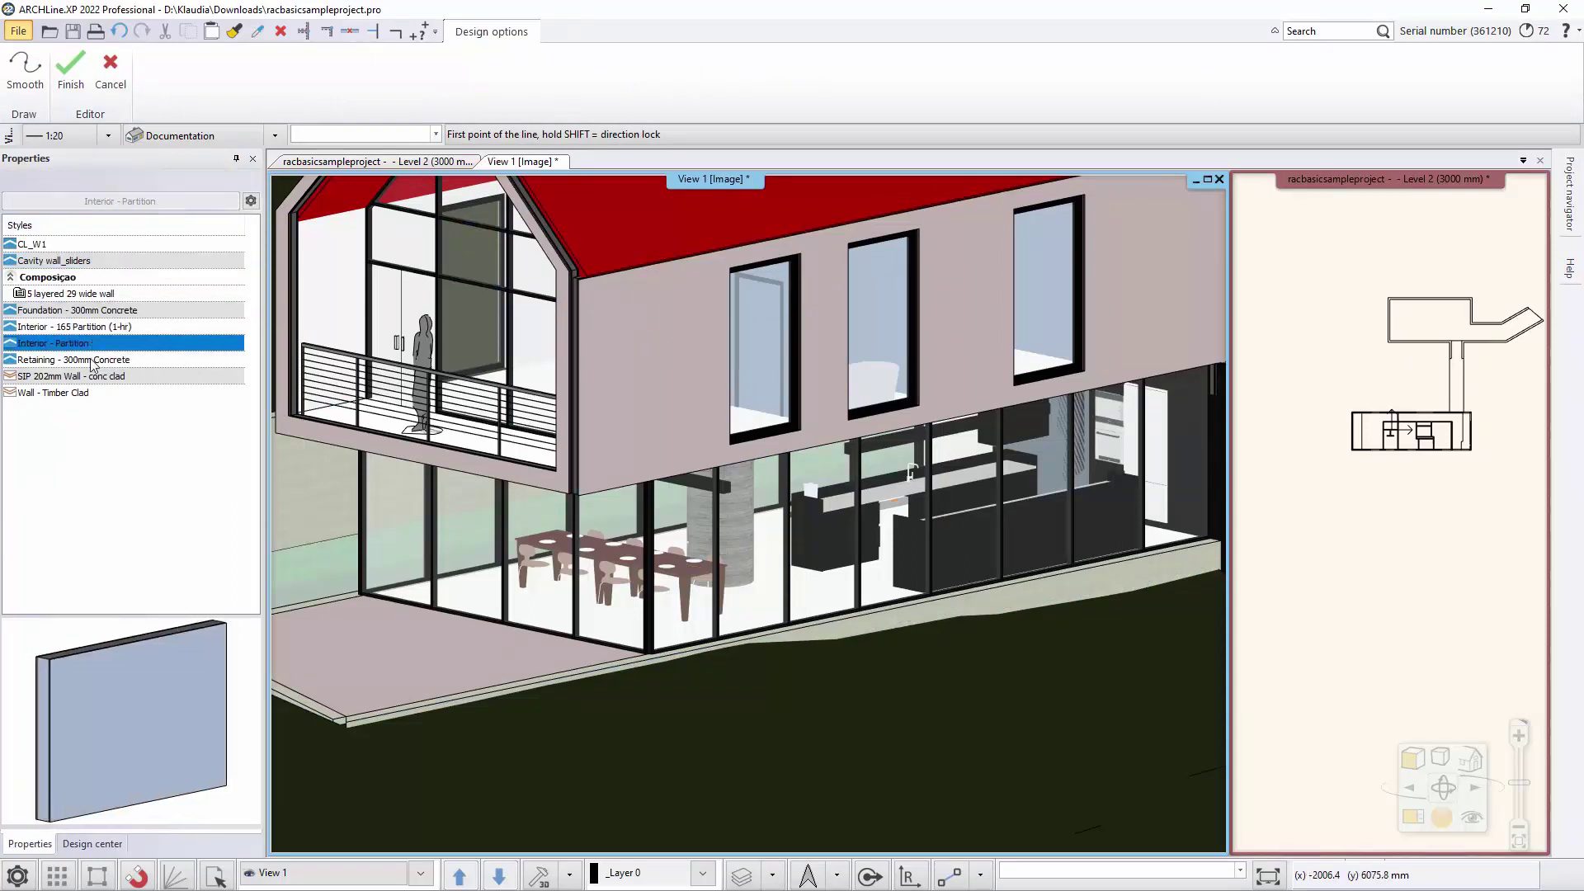
pyautogui.click(93, 361)
pyautogui.click(86, 377)
pyautogui.click(72, 394)
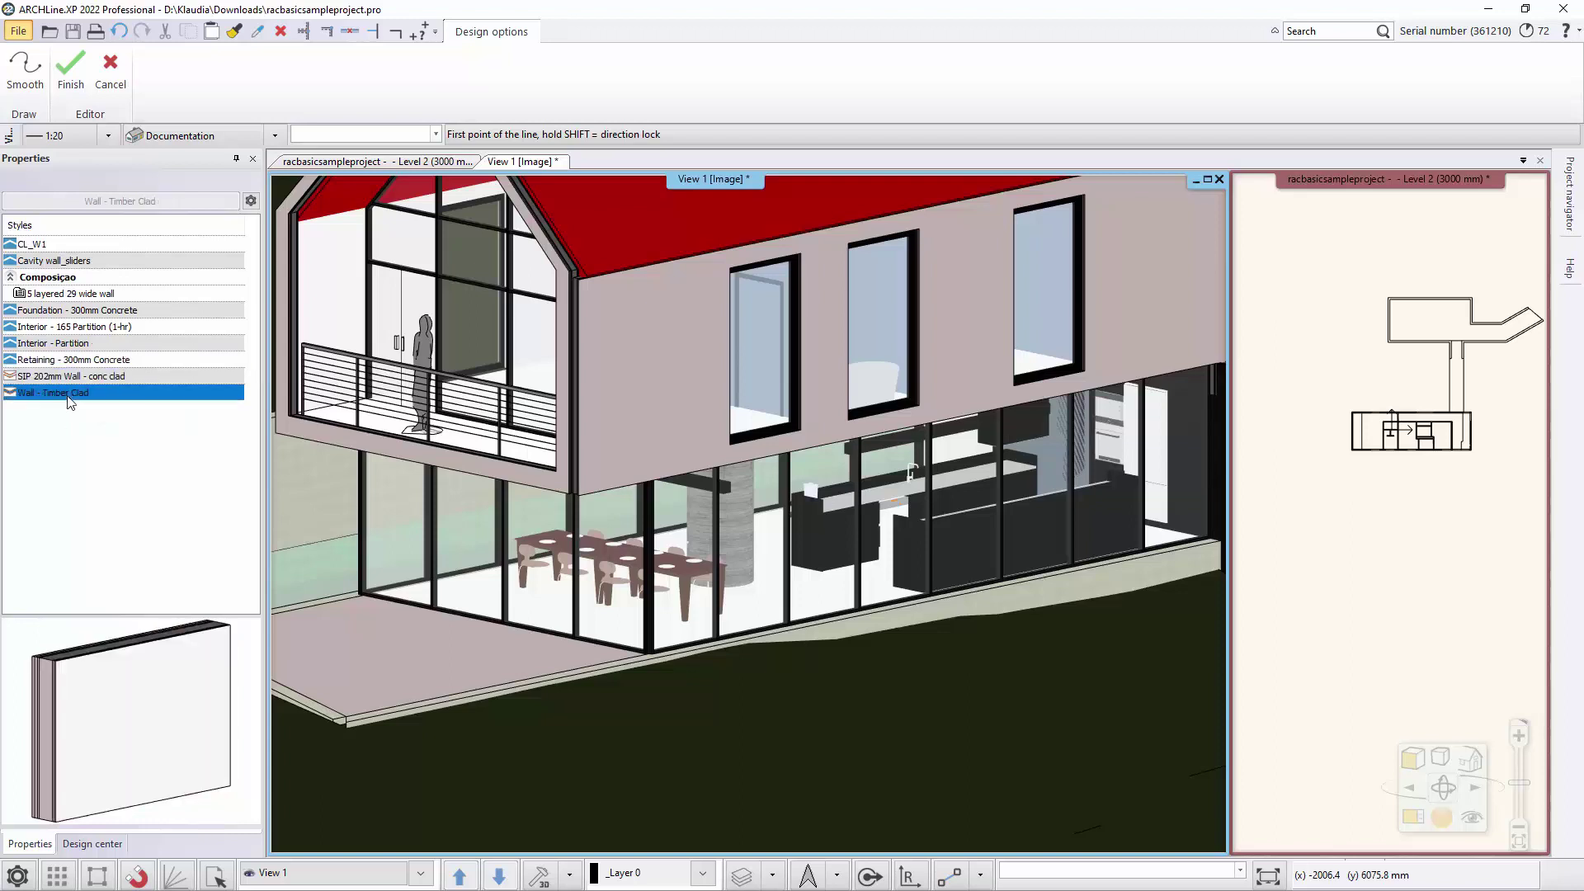
pyautogui.click(49, 244)
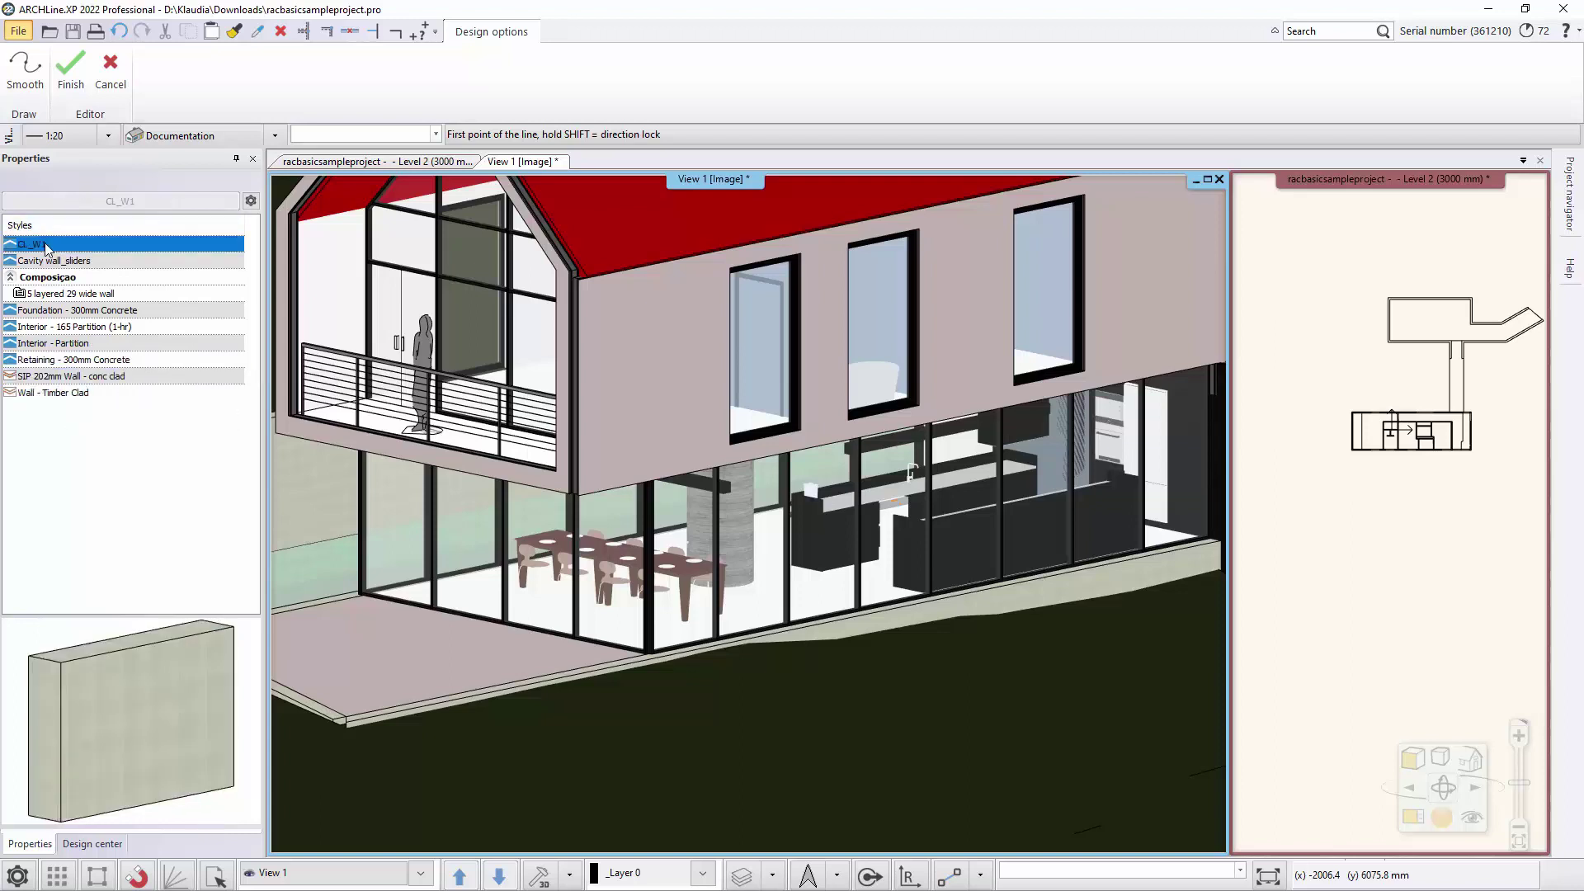
pyautogui.click(107, 90)
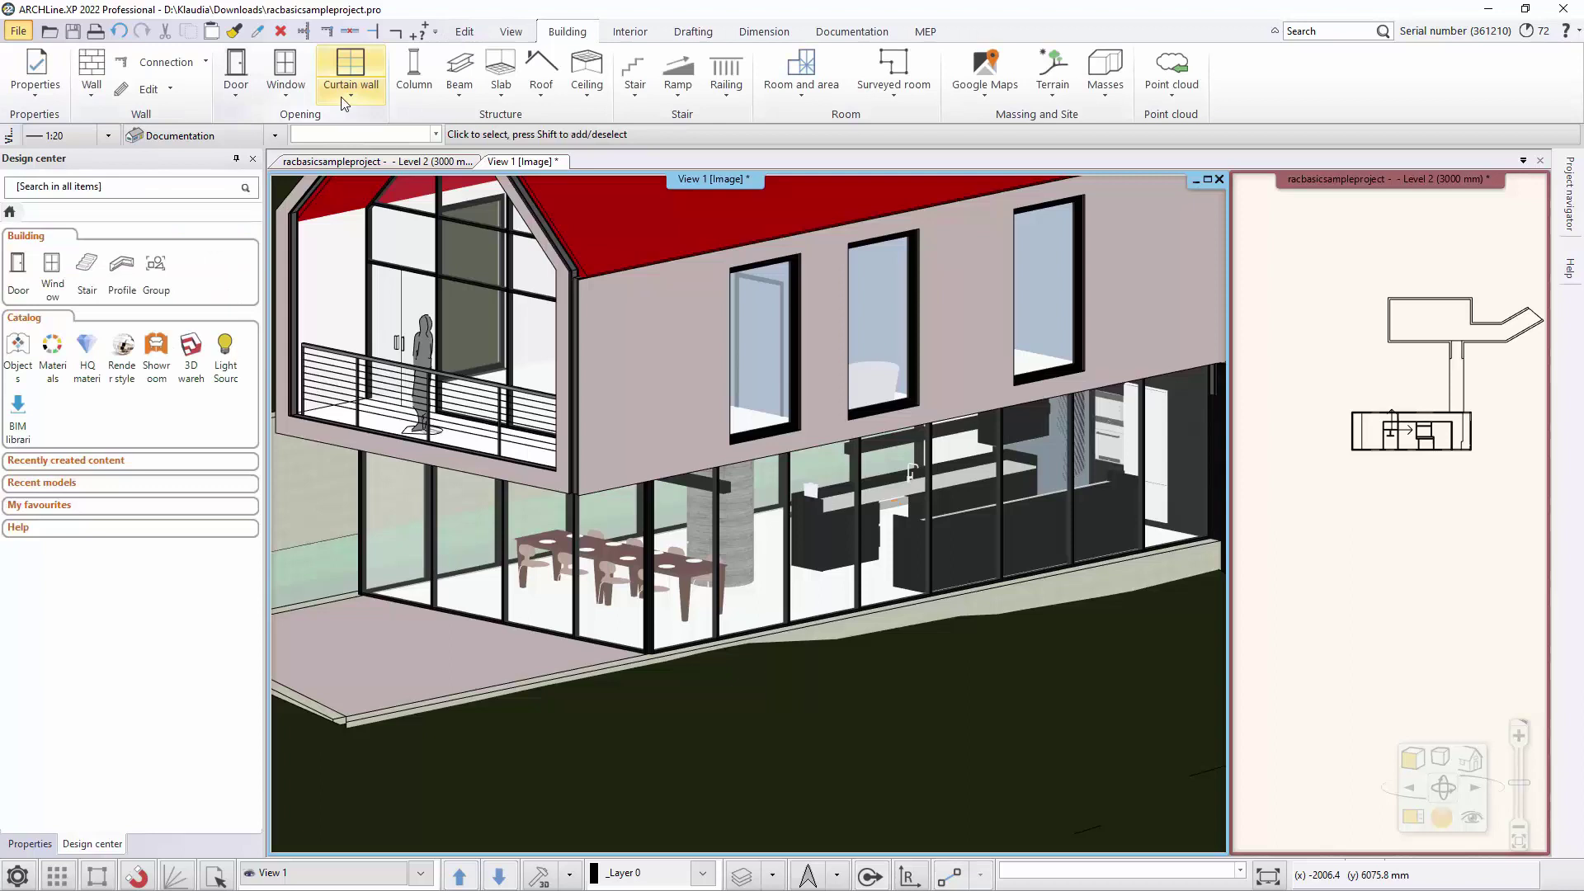
# Preview the imported slab styles in the Slab tool, from Concrete-Domestic 425mm to Timber Suspended Floor.
pyautogui.click(587, 69)
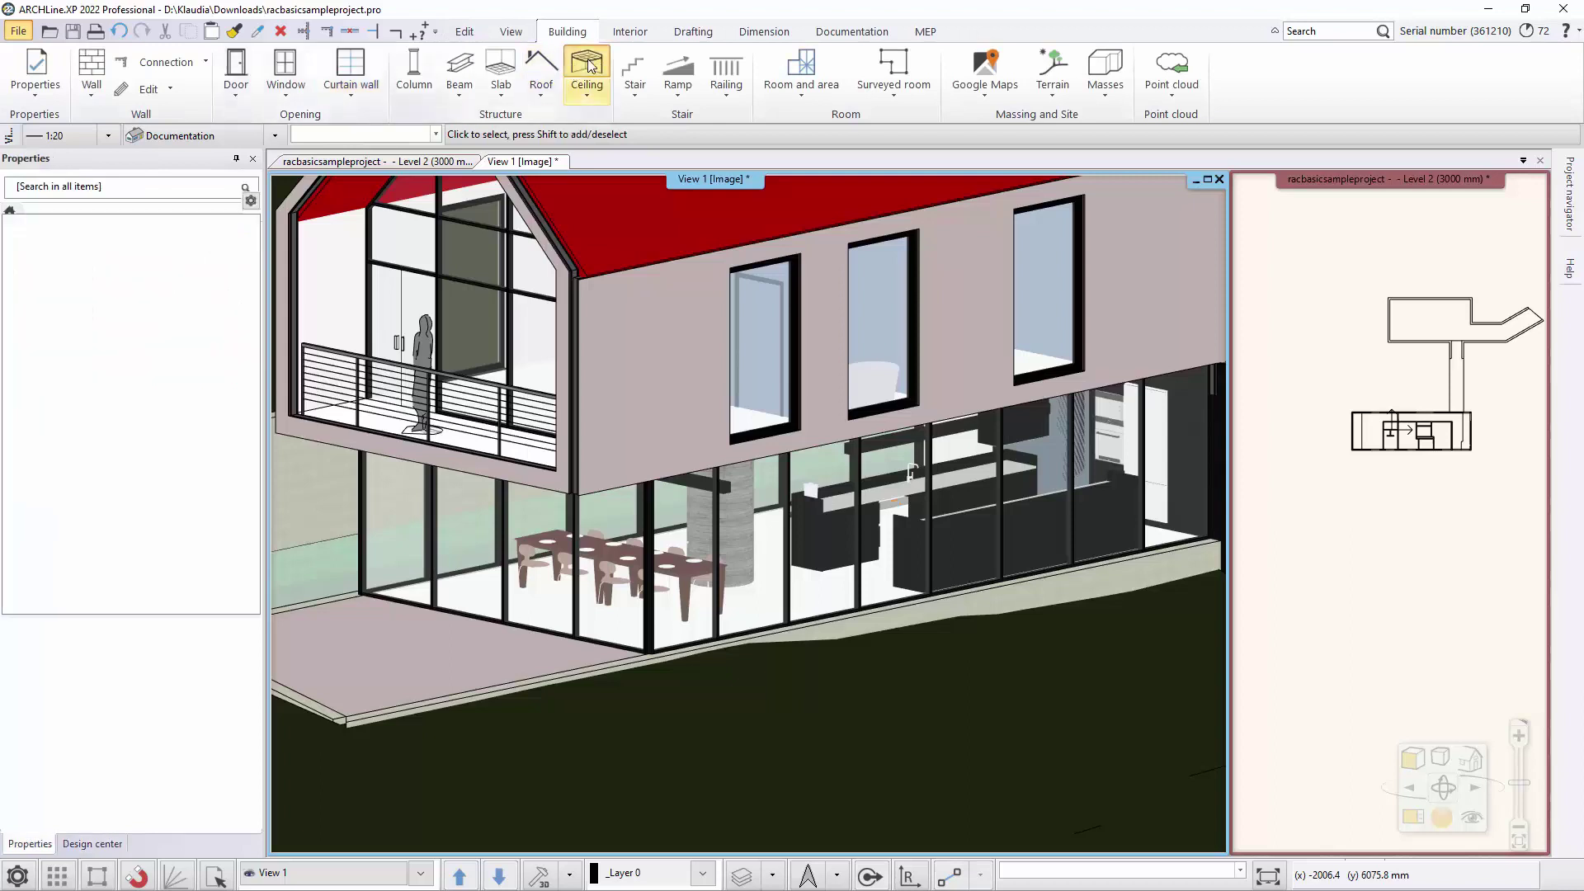
pyautogui.click(495, 64)
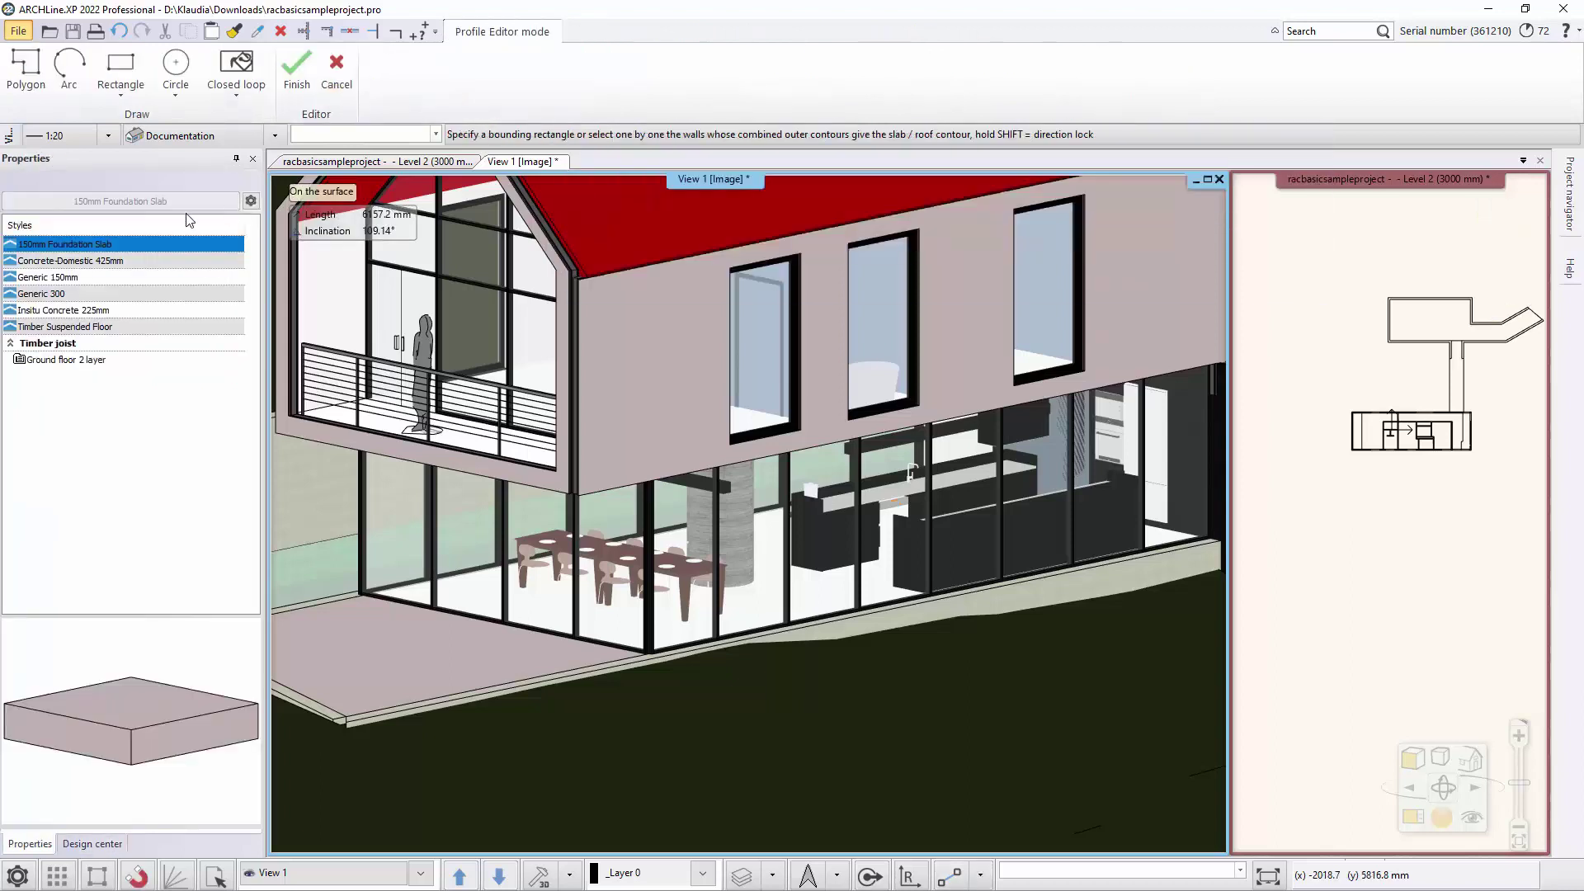
pyautogui.click(53, 262)
pyautogui.click(62, 281)
pyautogui.click(62, 293)
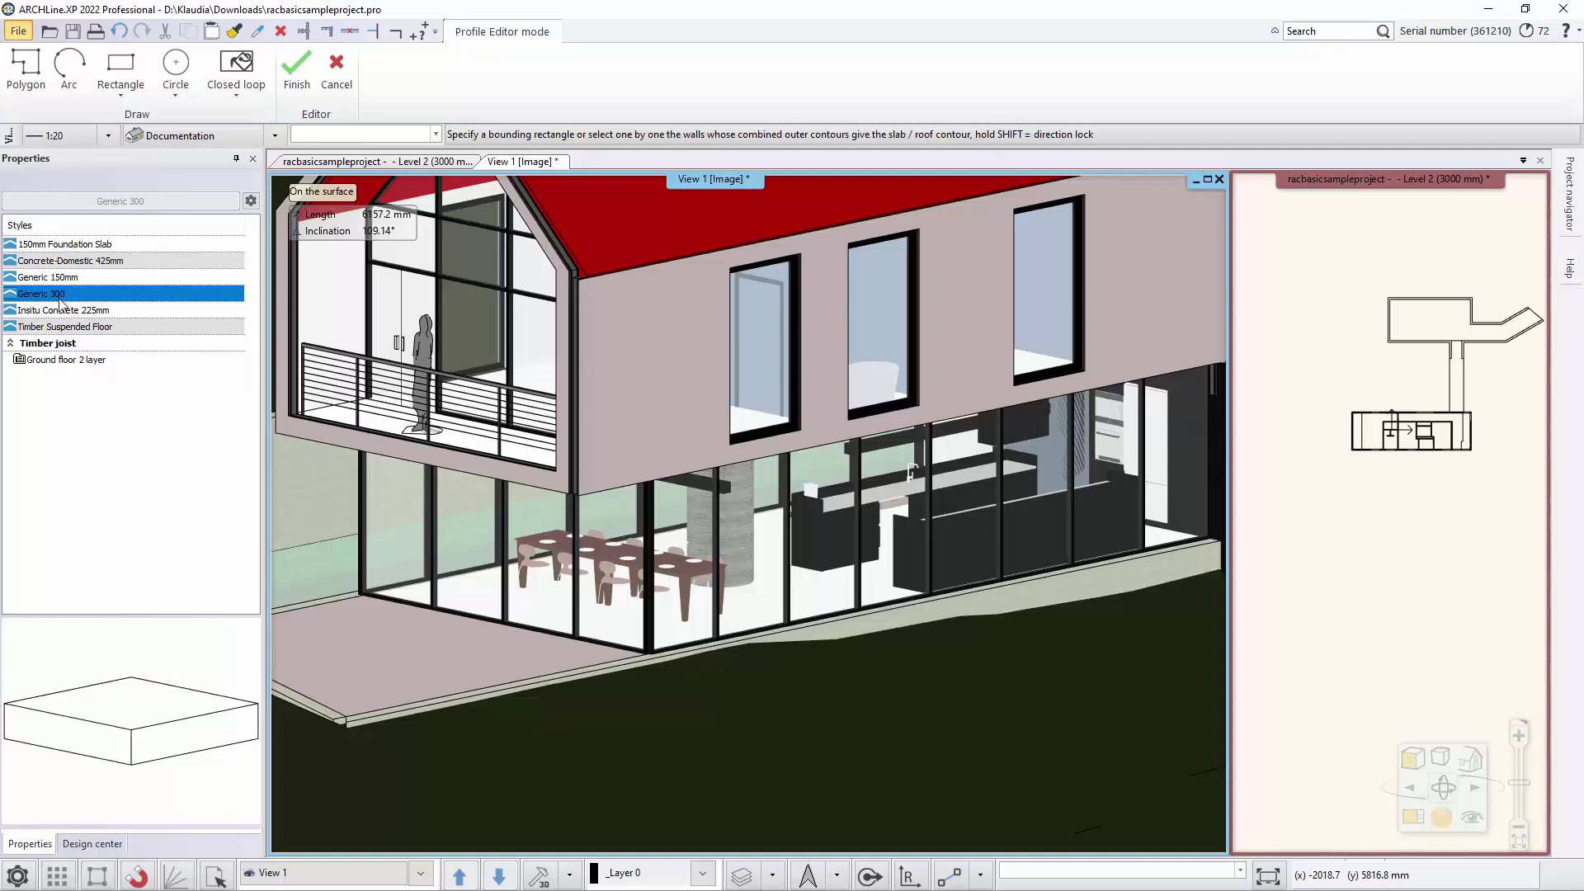
pyautogui.click(62, 310)
pyautogui.click(59, 328)
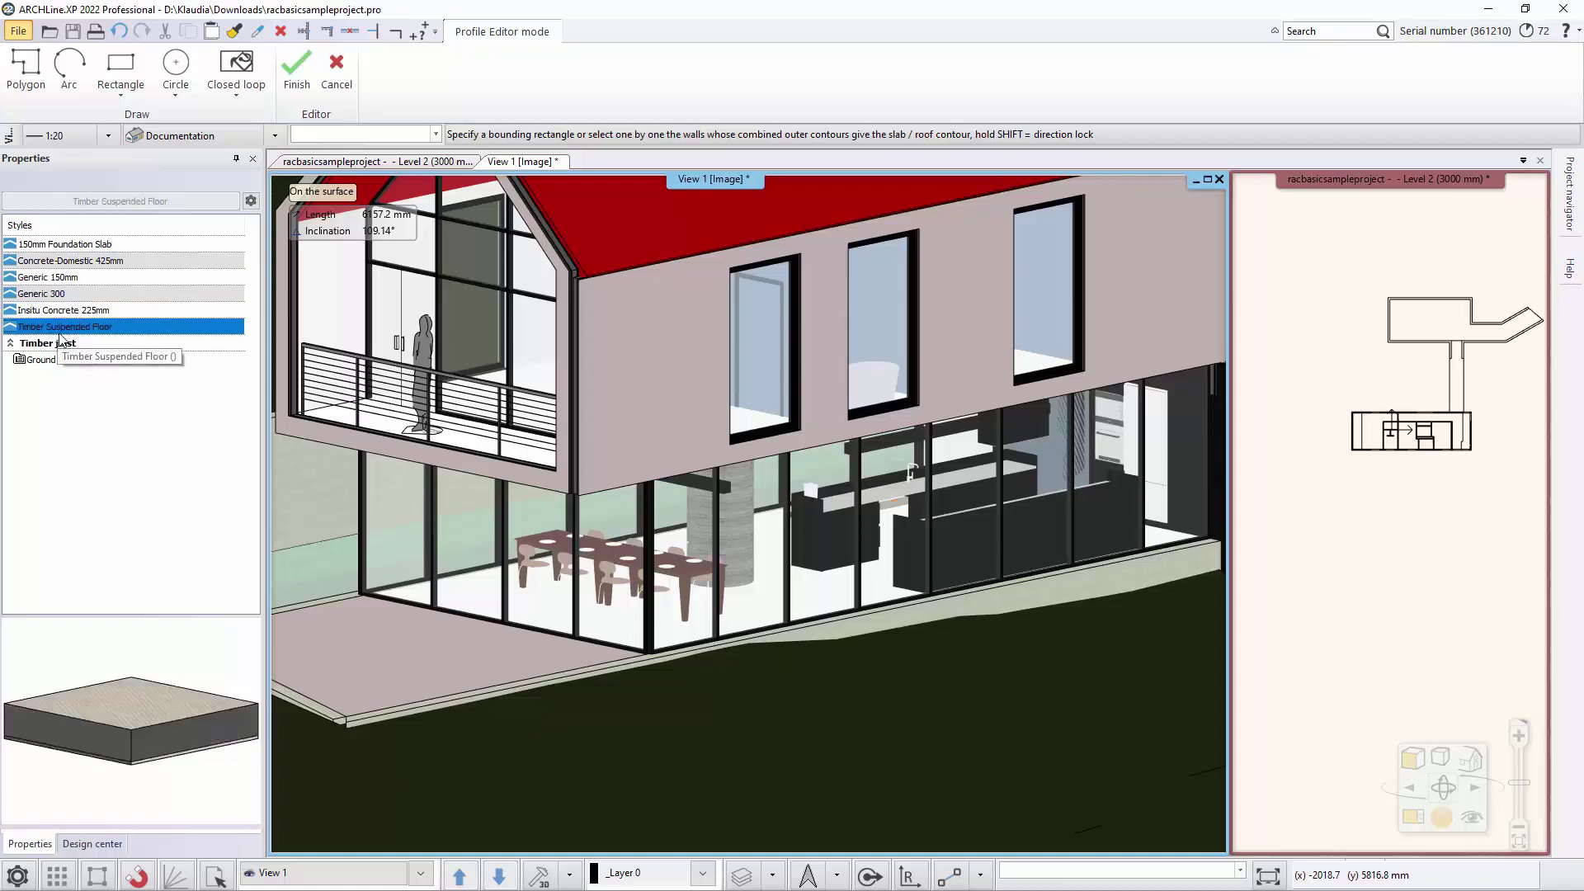
pyautogui.click(337, 75)
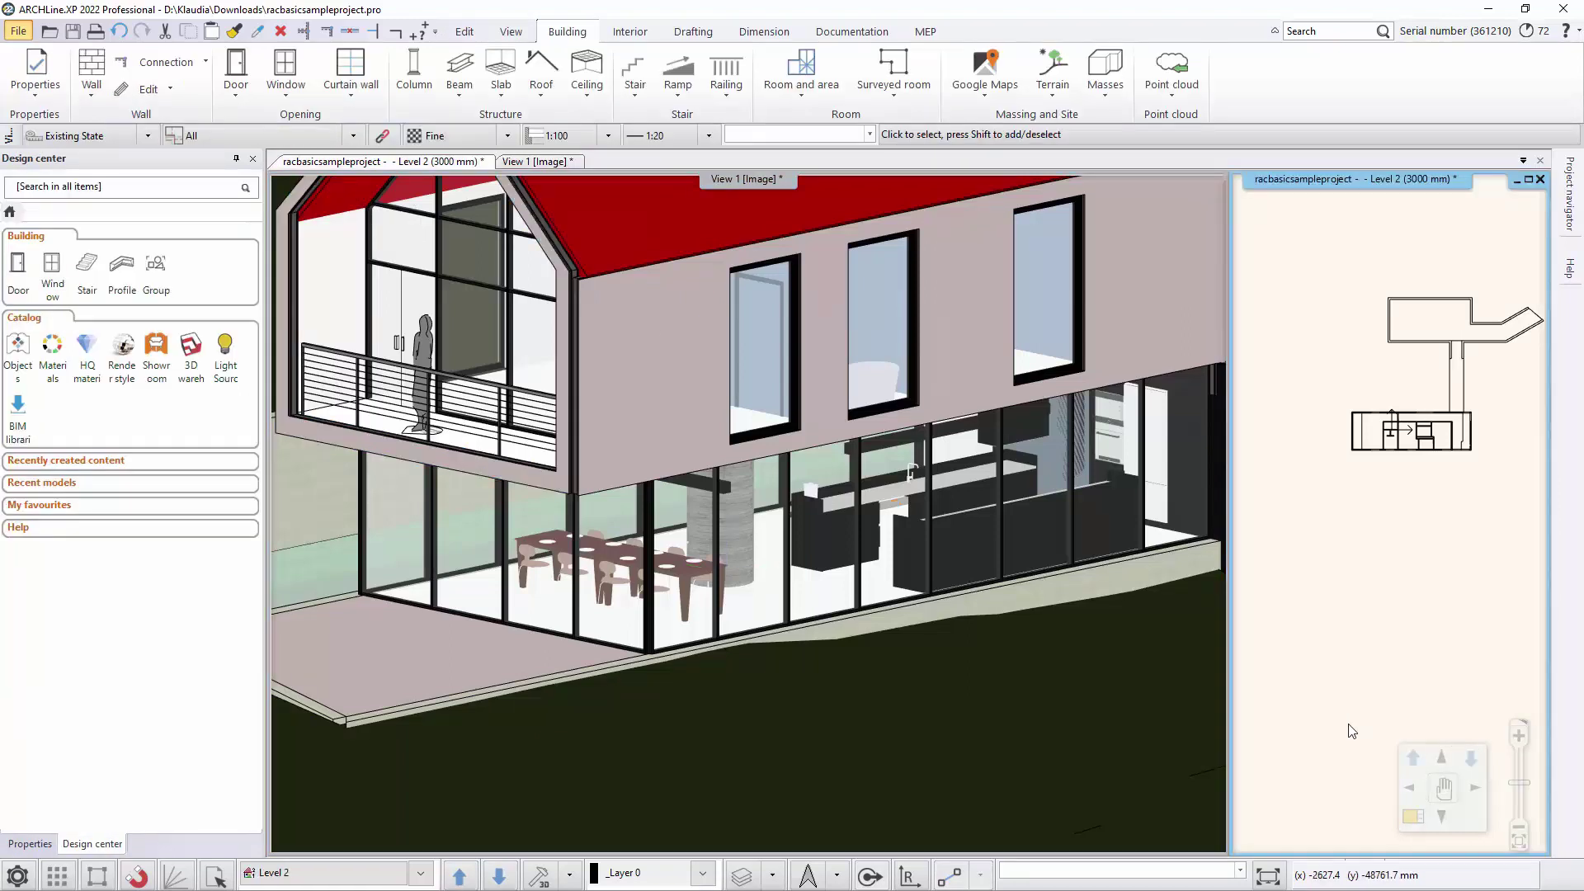
# Magnify the Level 2 floor plan and examine the imported building levels with their elevations and heights.
pyautogui.click(1430, 819)
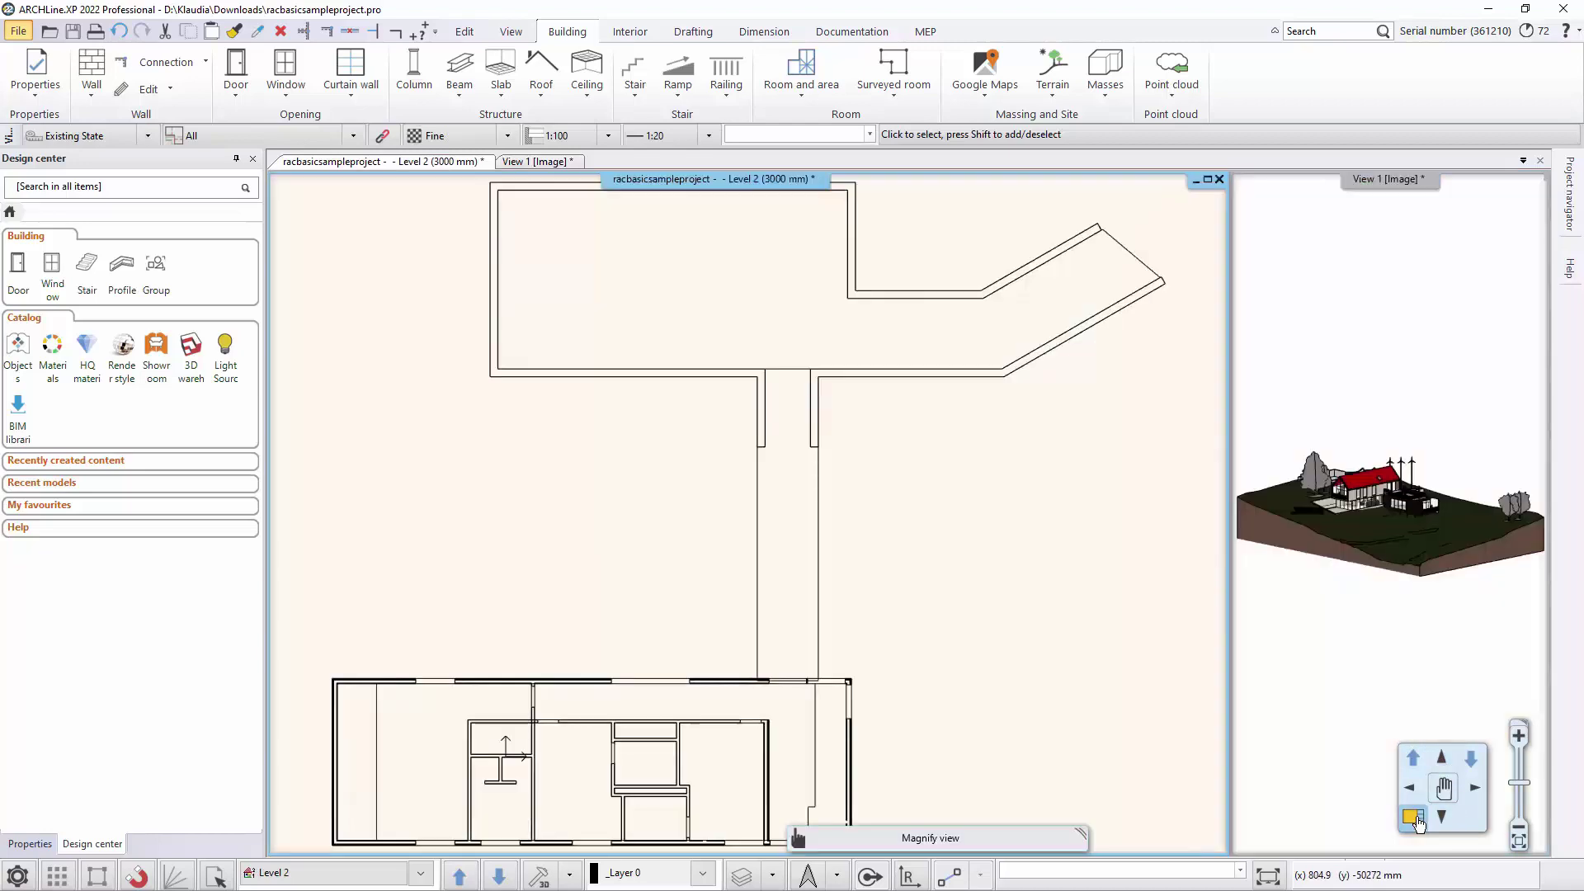
pyautogui.click(357, 874)
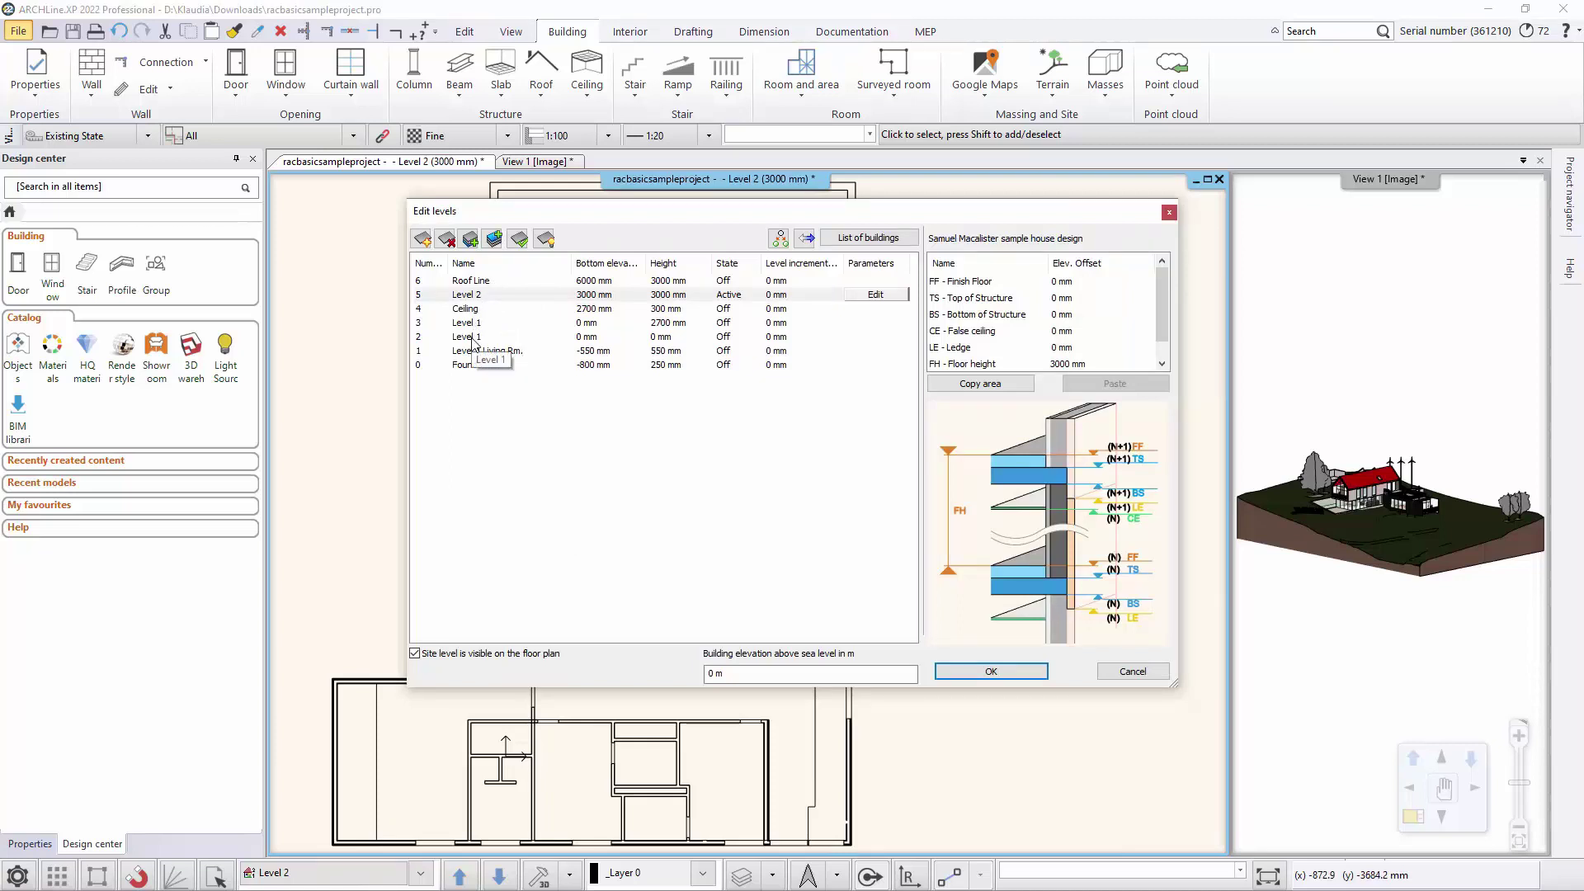
pyautogui.click(1007, 676)
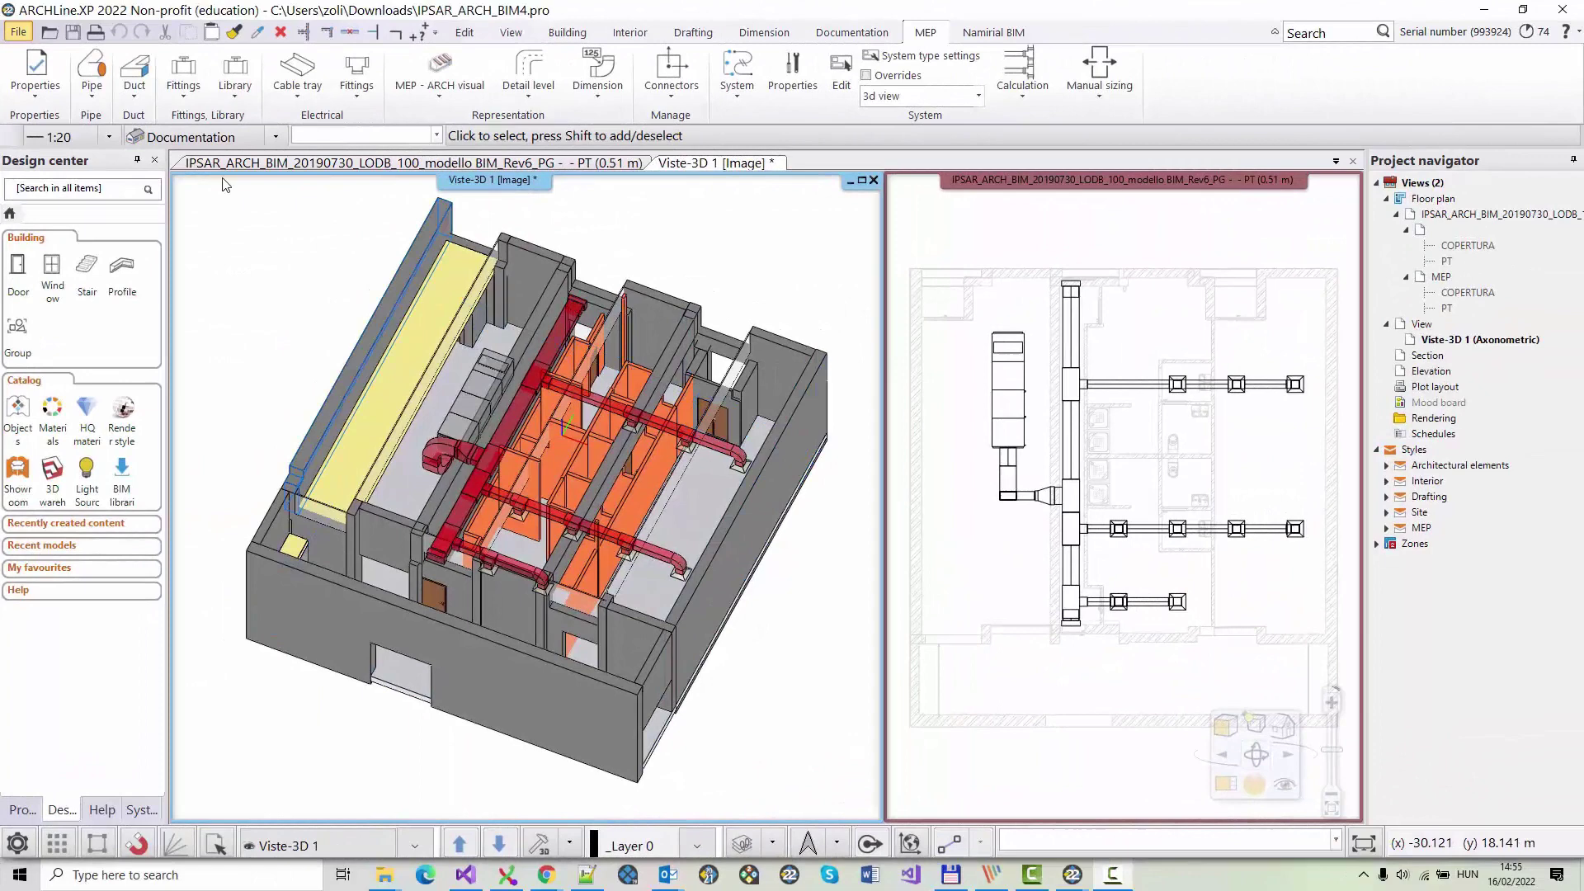
# Import the RFA file "M_Air Handling Unit - Vertical Packaged - DX - 44-88 kW.rfa" and accept the import summary.
pyautogui.click(29, 35)
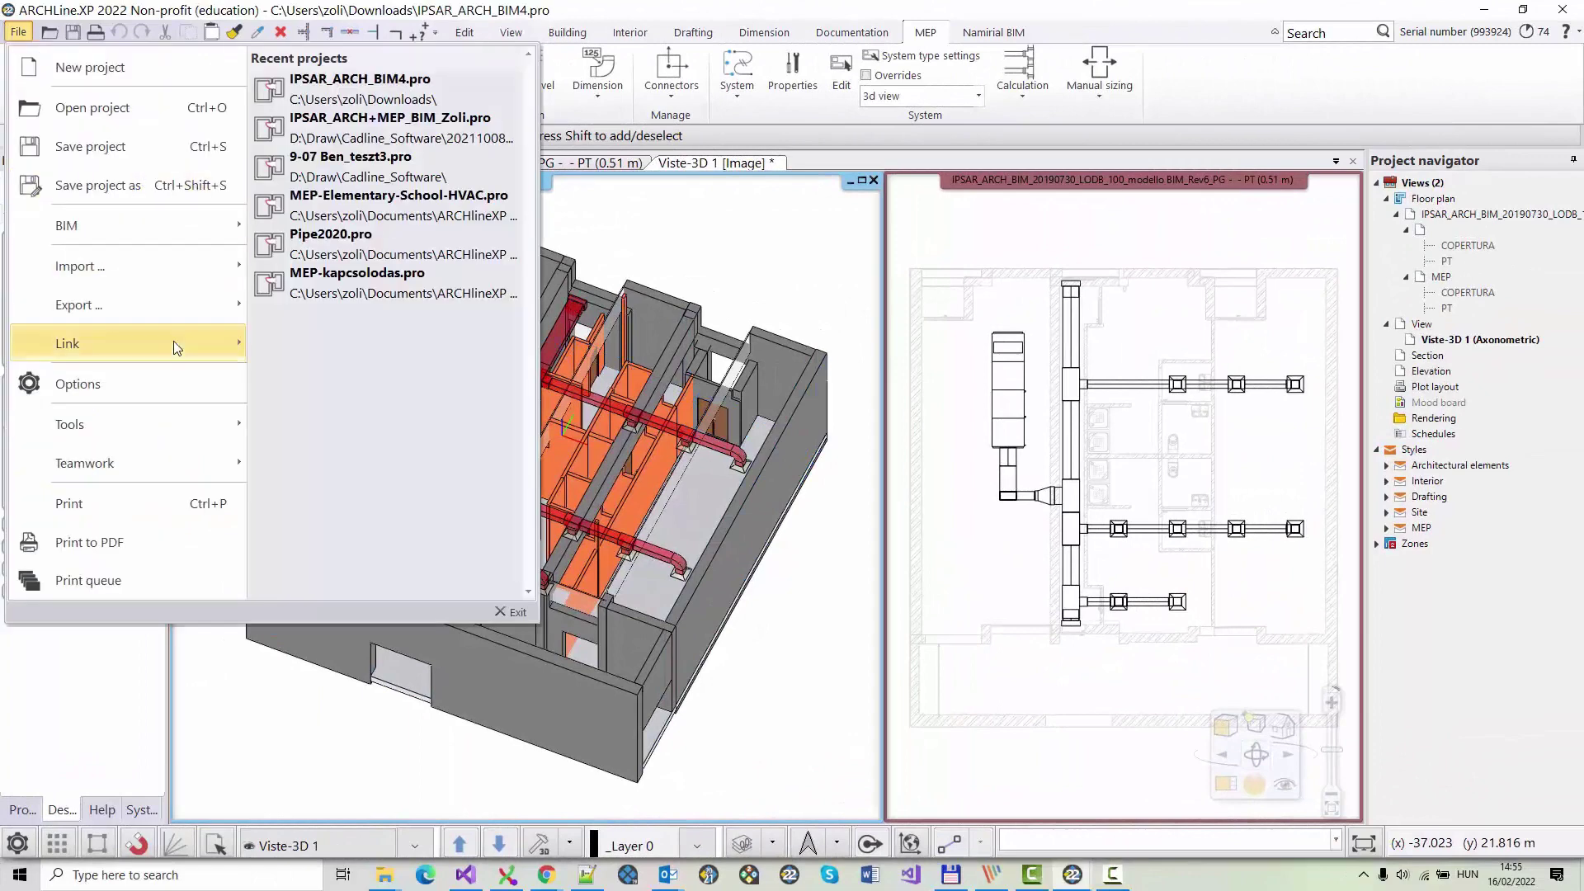
pyautogui.moveTo(228, 269)
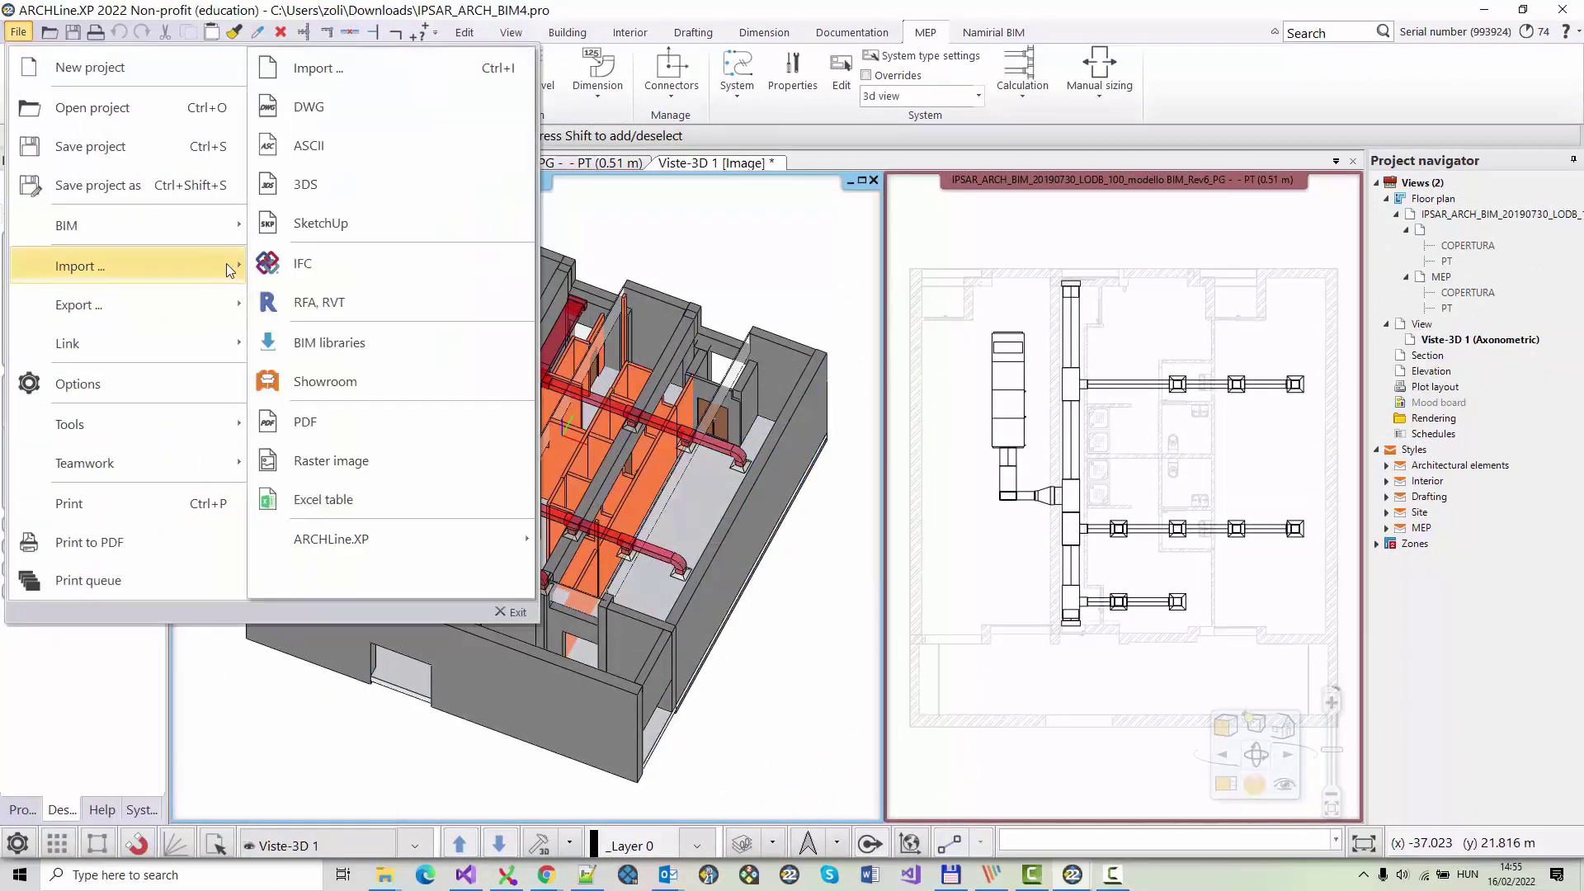
pyautogui.click(372, 307)
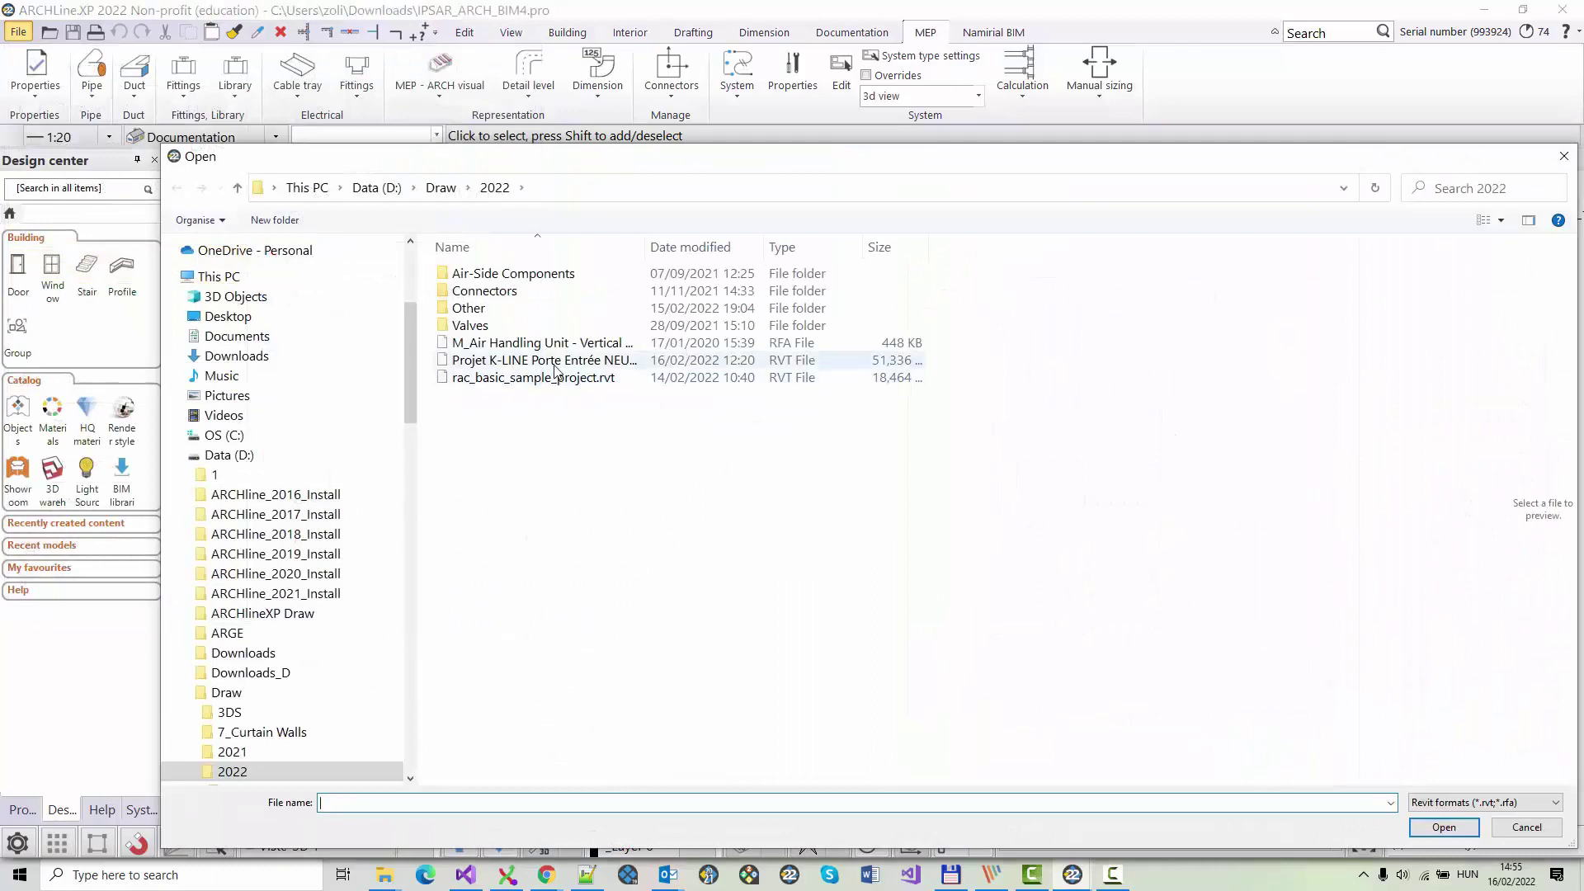
pyautogui.click(544, 342)
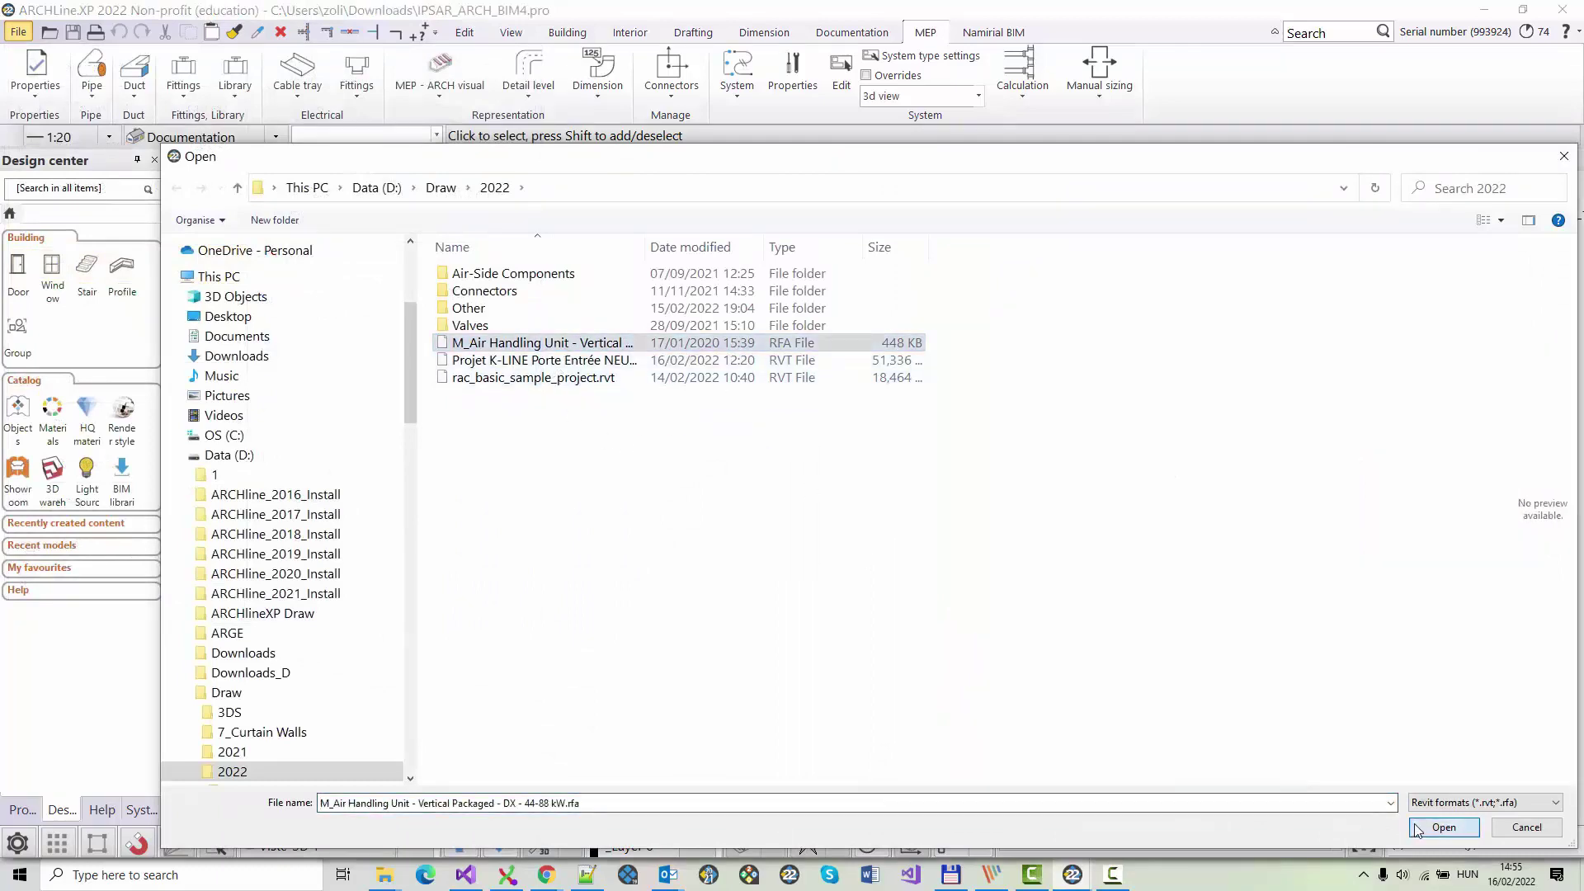
pyautogui.click(1417, 829)
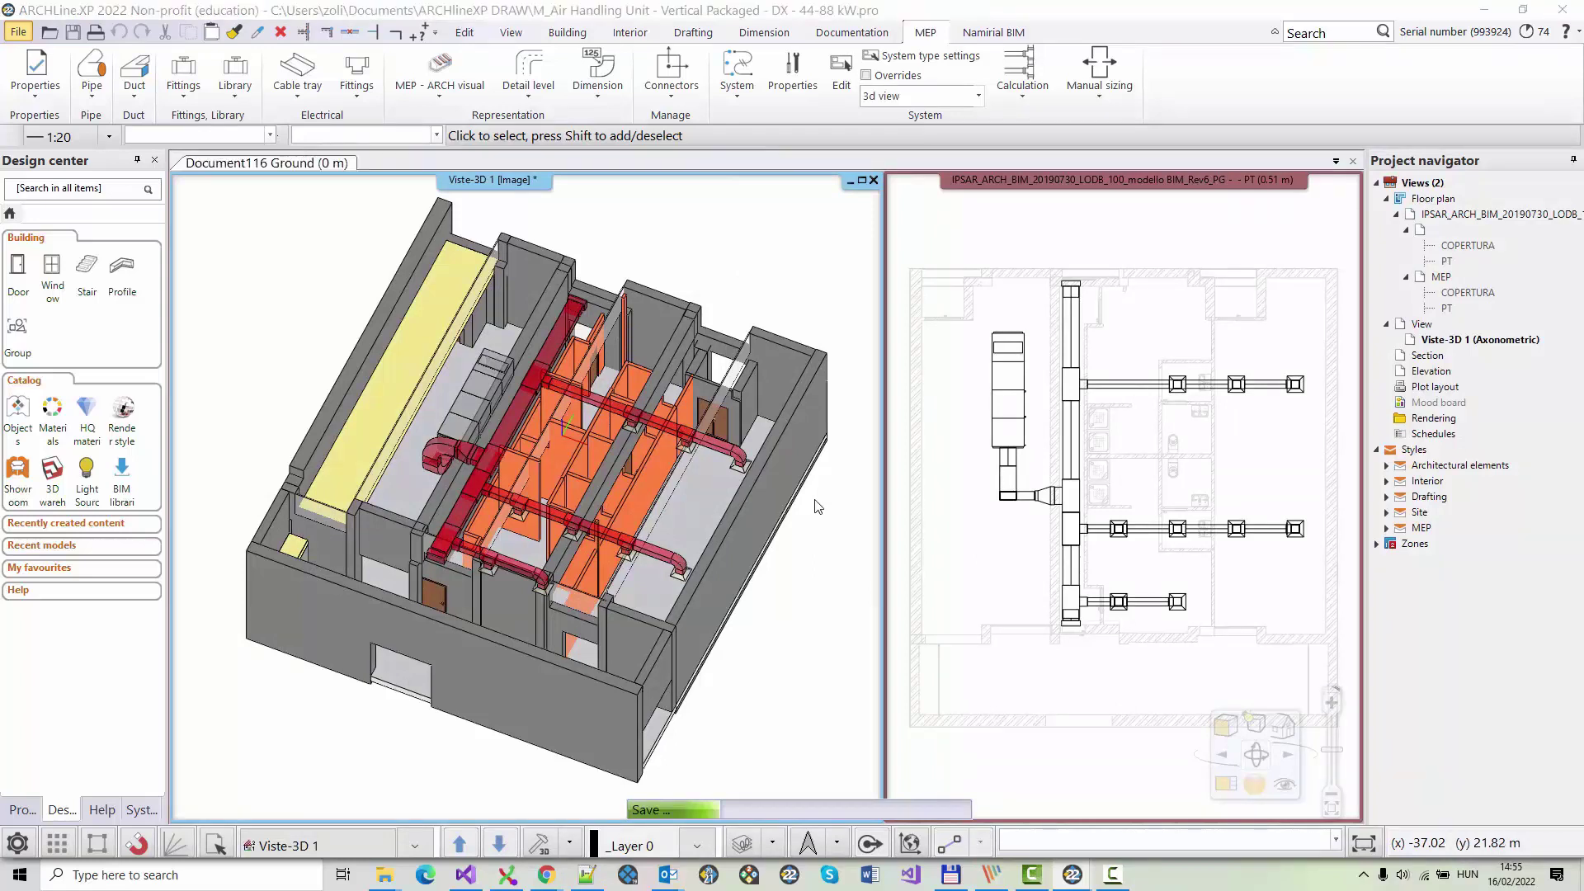
pyautogui.click(937, 510)
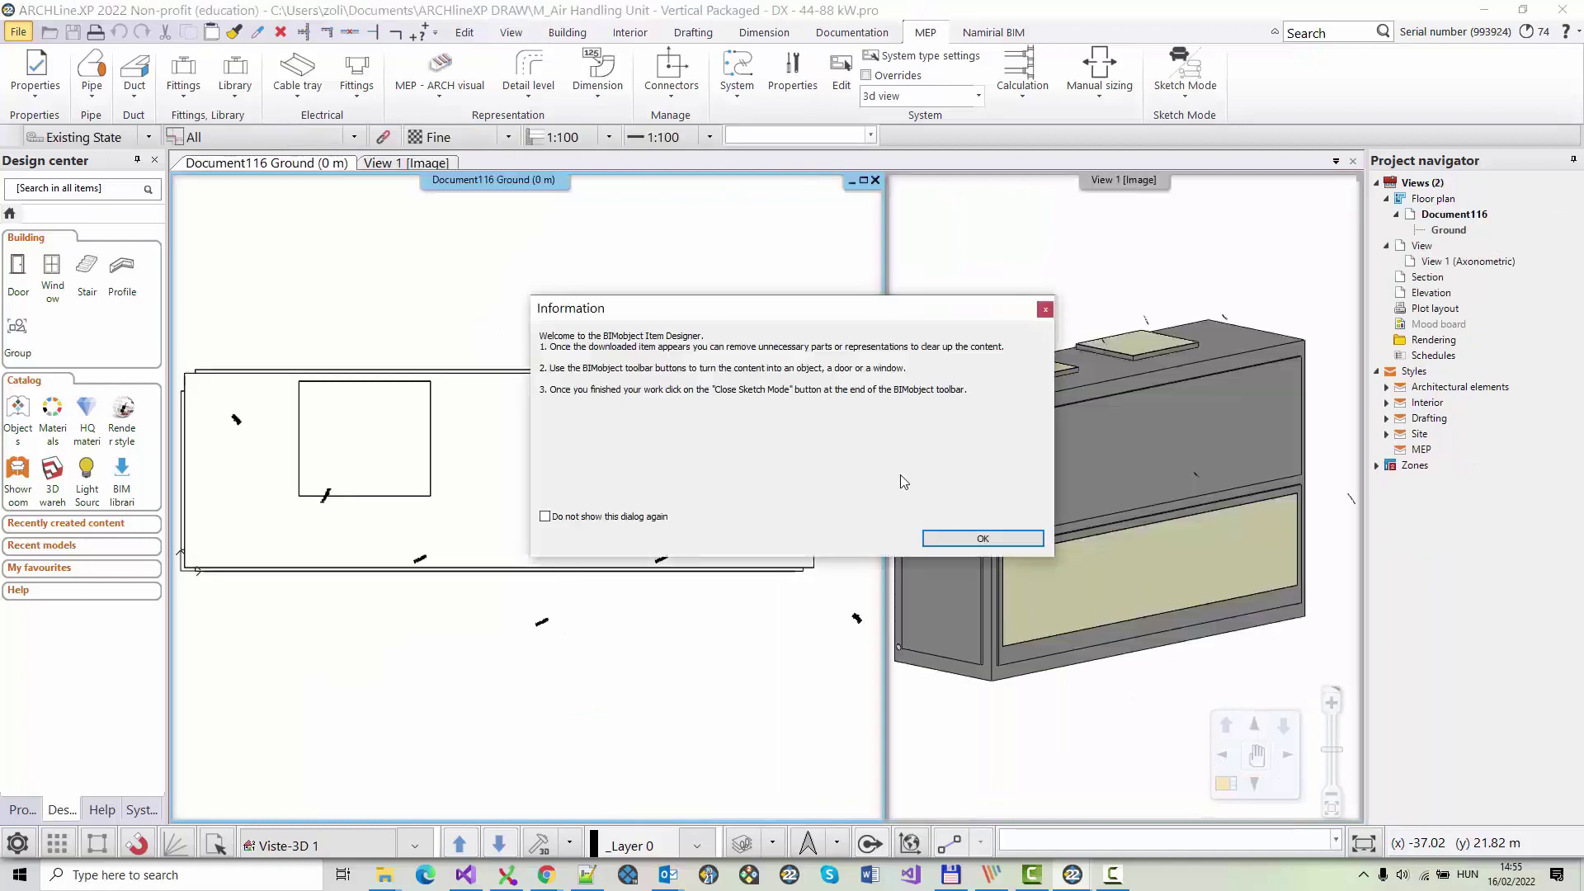
pyautogui.click(985, 537)
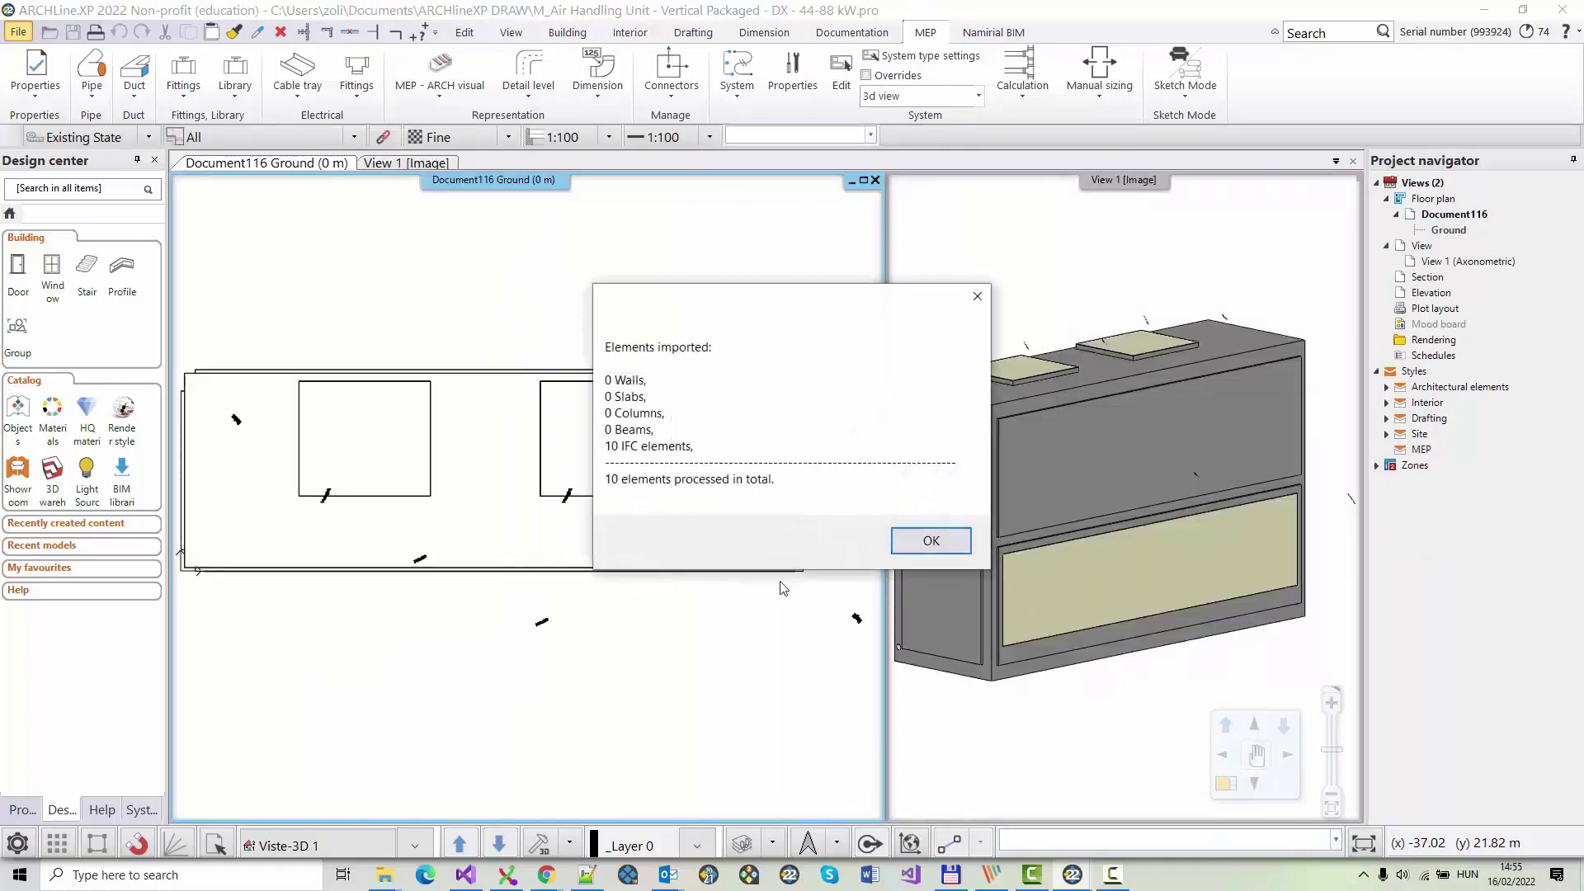
pyautogui.click(905, 540)
# Window-select and delete the stray IFC elements beside the right end of the air handling unit in the floor plan.
pyautogui.click(803, 638)
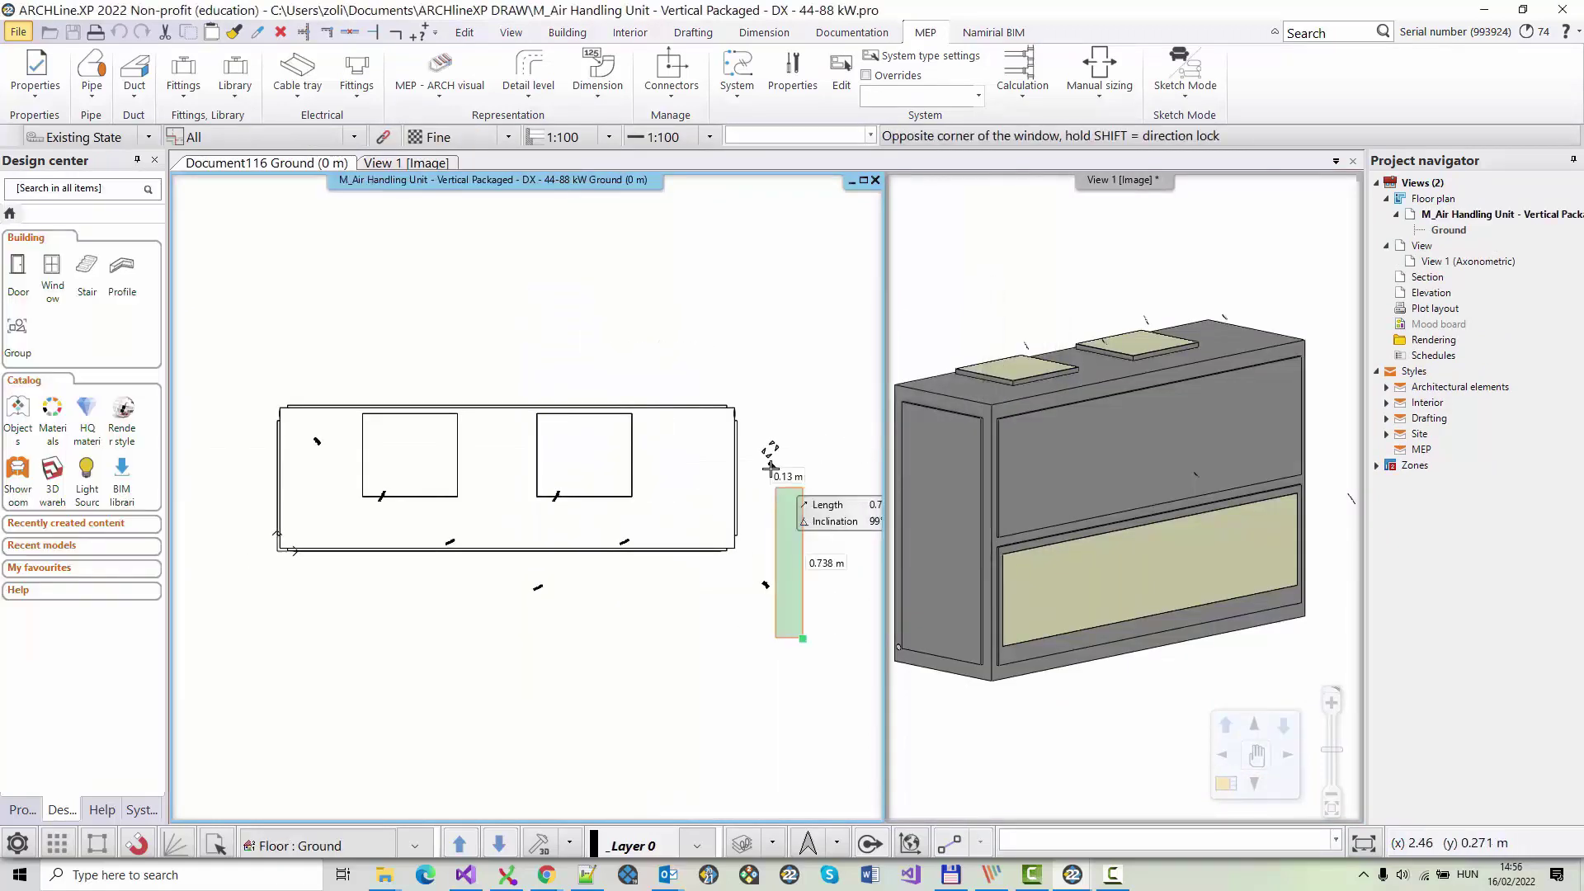
pyautogui.click(759, 410)
pyautogui.press('Escape')
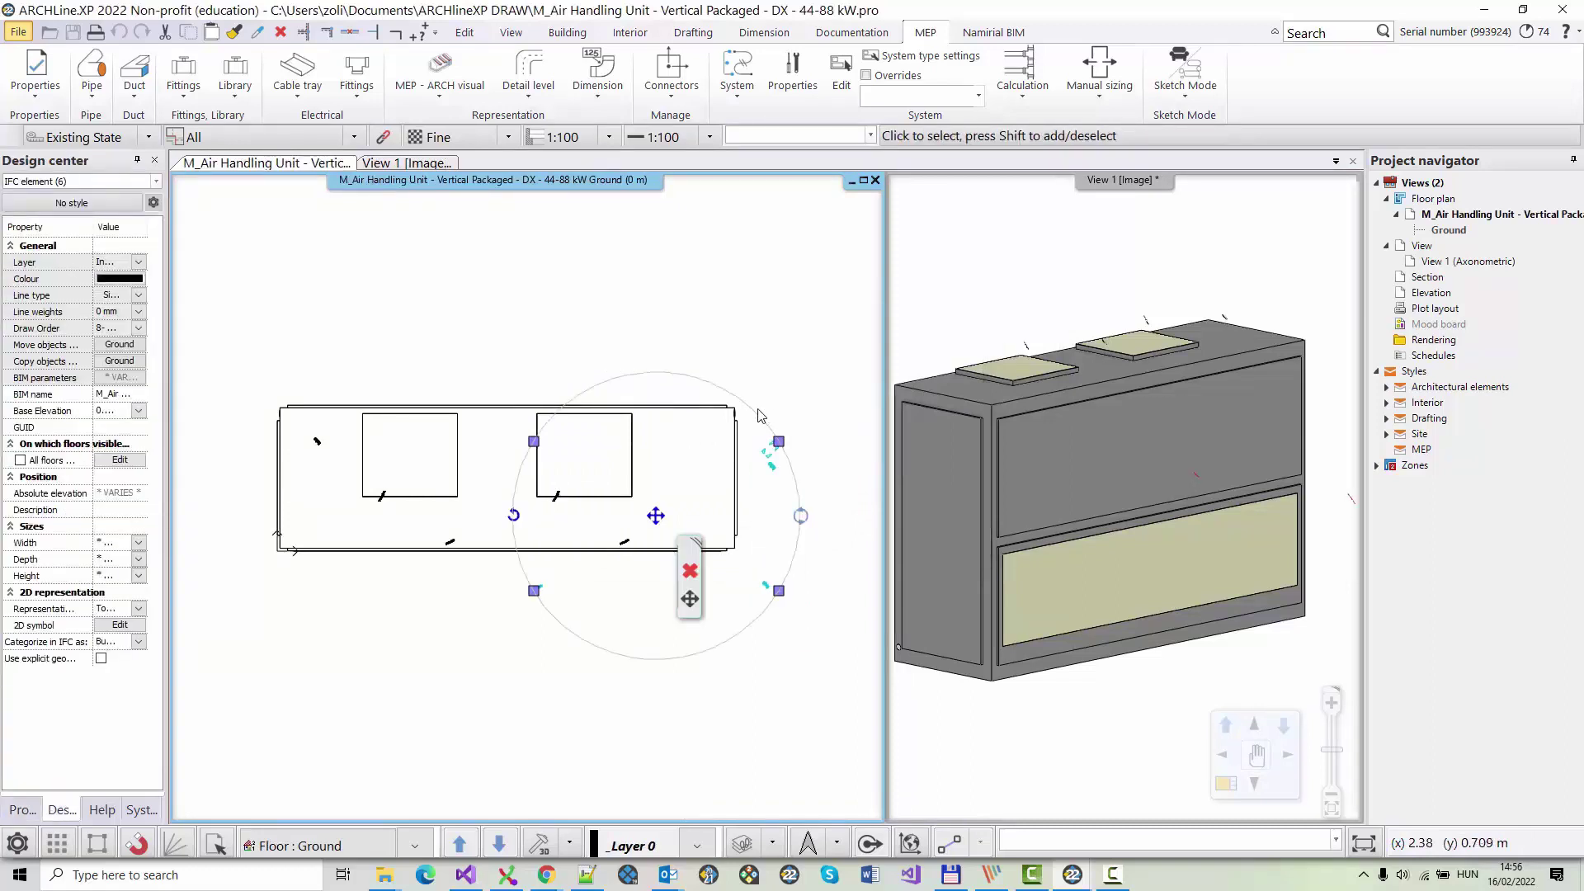
# Delete the stray IFC elements floating above the air handling unit in the 3D view.
pyautogui.moveTo(1099, 432); pyautogui.dragTo(1235, 354, button='middle')
pyautogui.click(1264, 330)
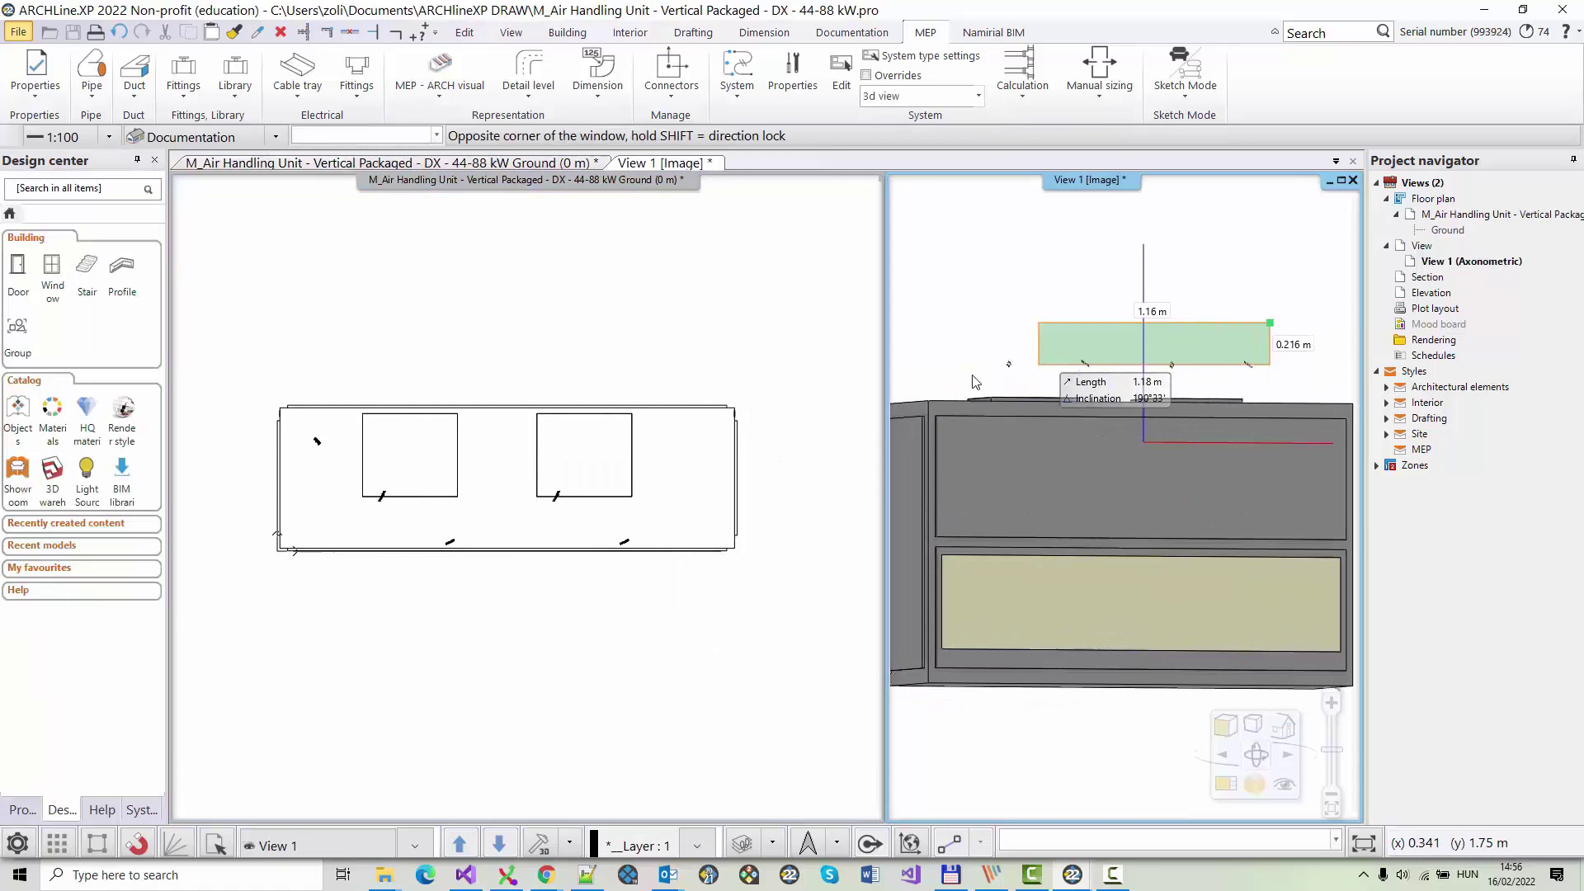
pyautogui.click(948, 383)
pyautogui.press('Escape')
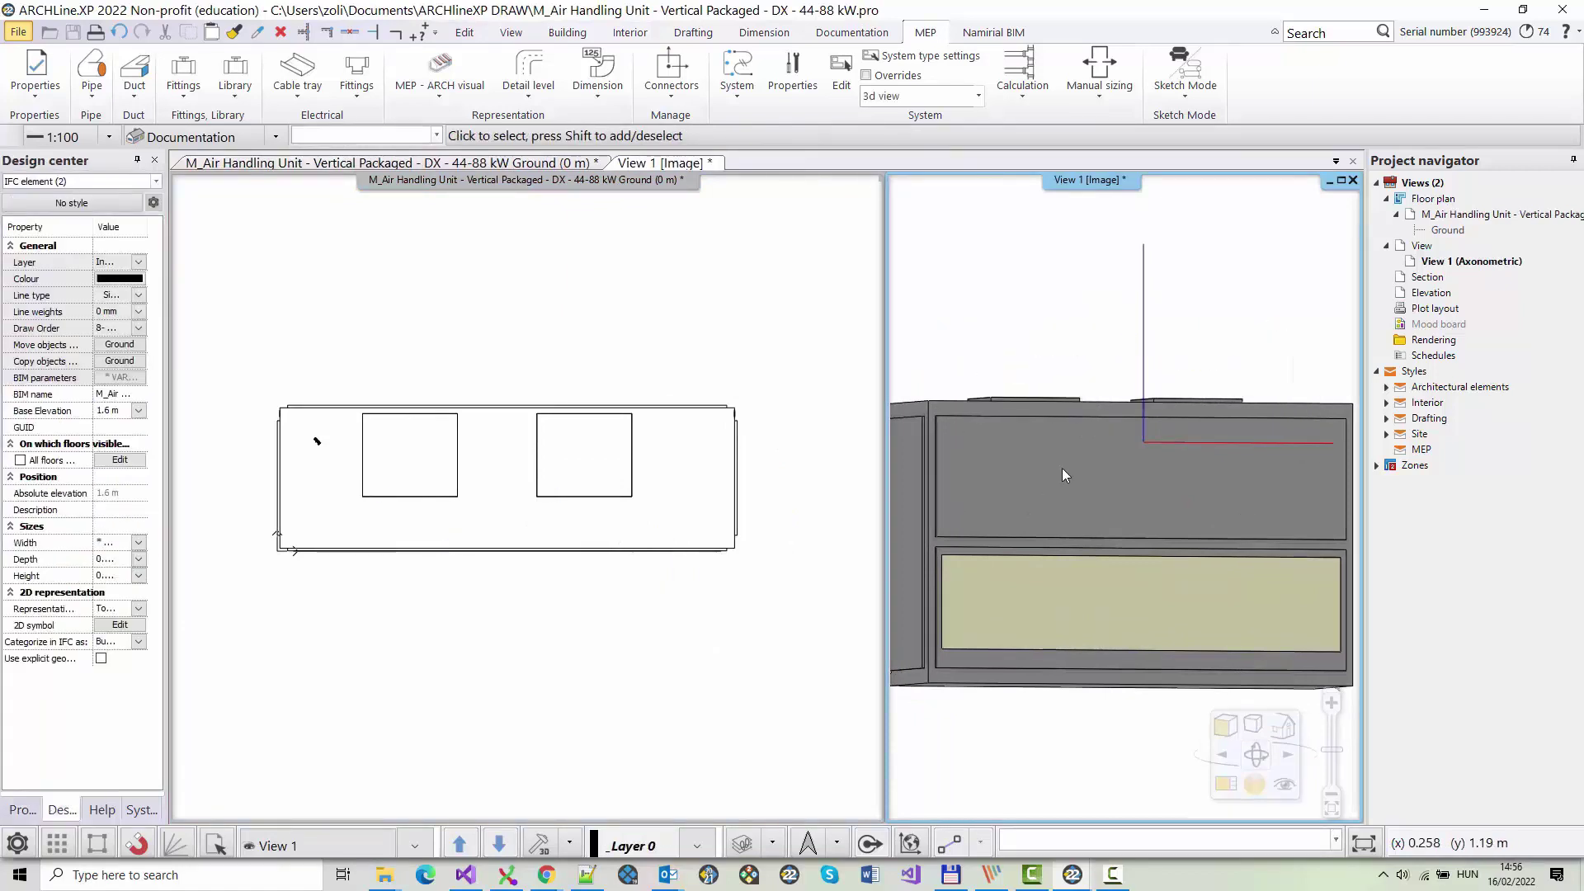
pyautogui.moveTo(1021, 427); pyautogui.dragTo(924, 470, button='middle')
pyautogui.moveTo(897, 544); pyautogui.dragTo(913, 544, button='middle')
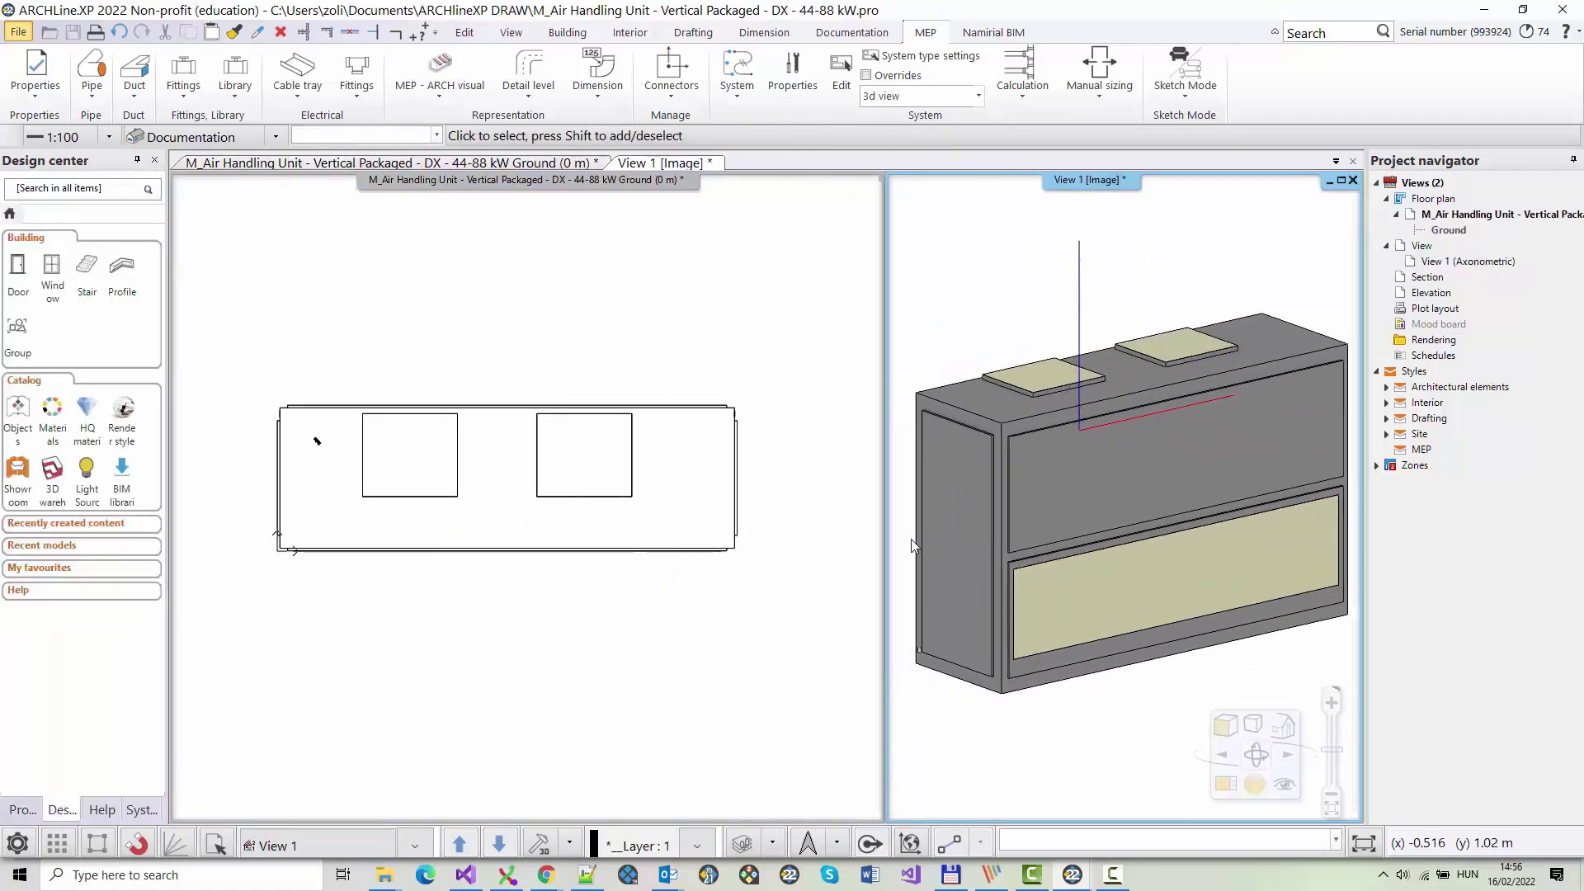
# Delete the remaining small IFC element inside the unit's outline in the floor plan.
pyautogui.click(320, 445)
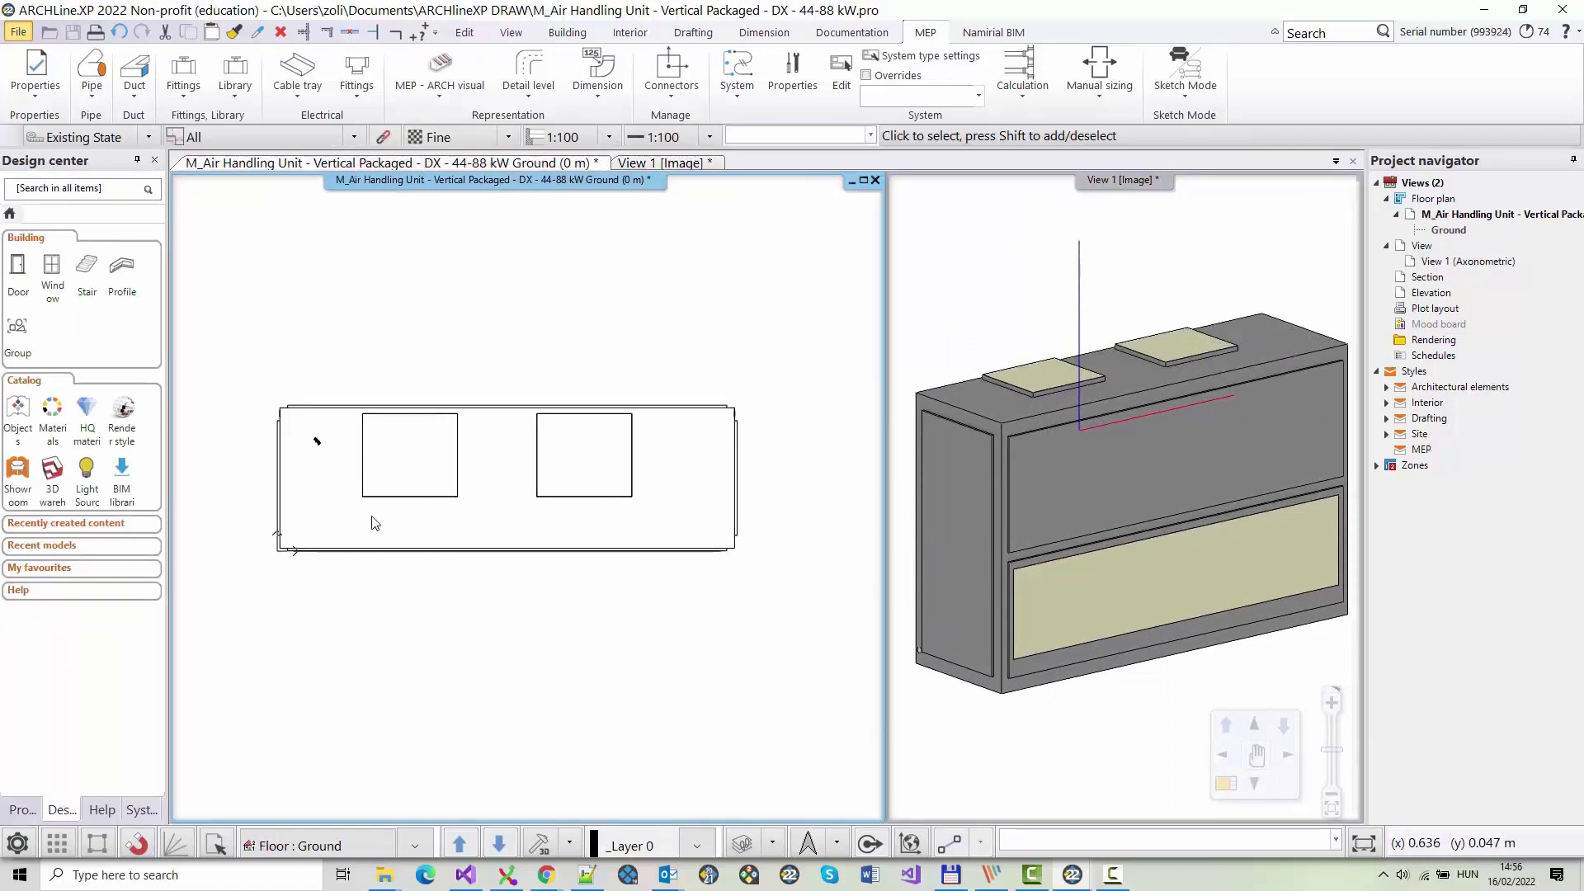
pyautogui.click(320, 446)
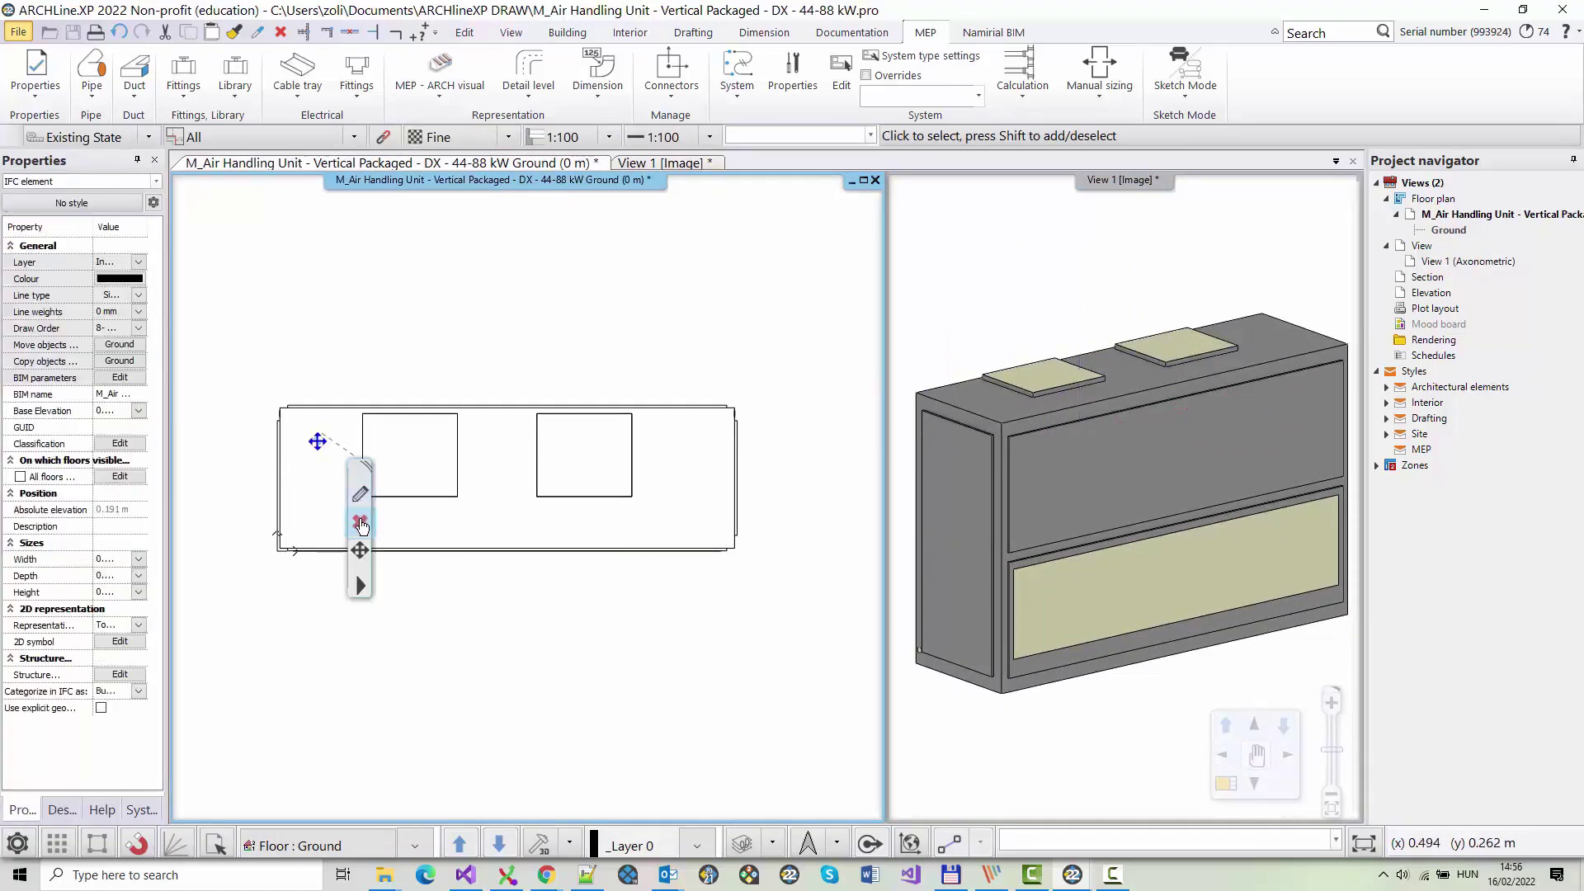
pyautogui.click(575, 619)
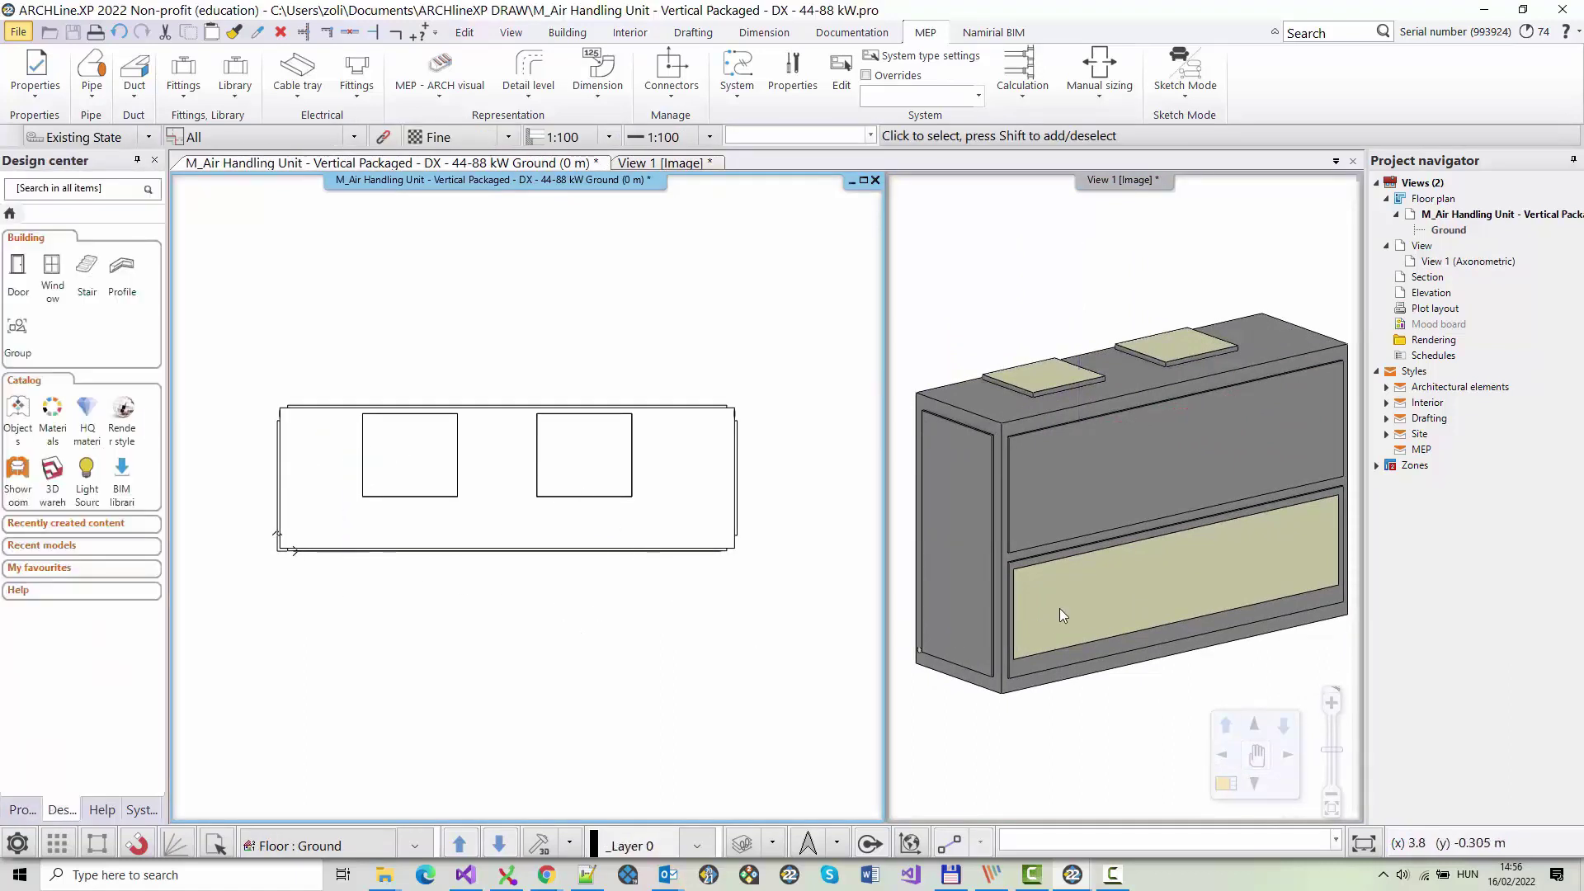
# Save the unit as a new library object in category MEP CONTENT, sub category Mechanical Equipment, and return from Sketch Mode to the project.
pyautogui.click(1059, 607)
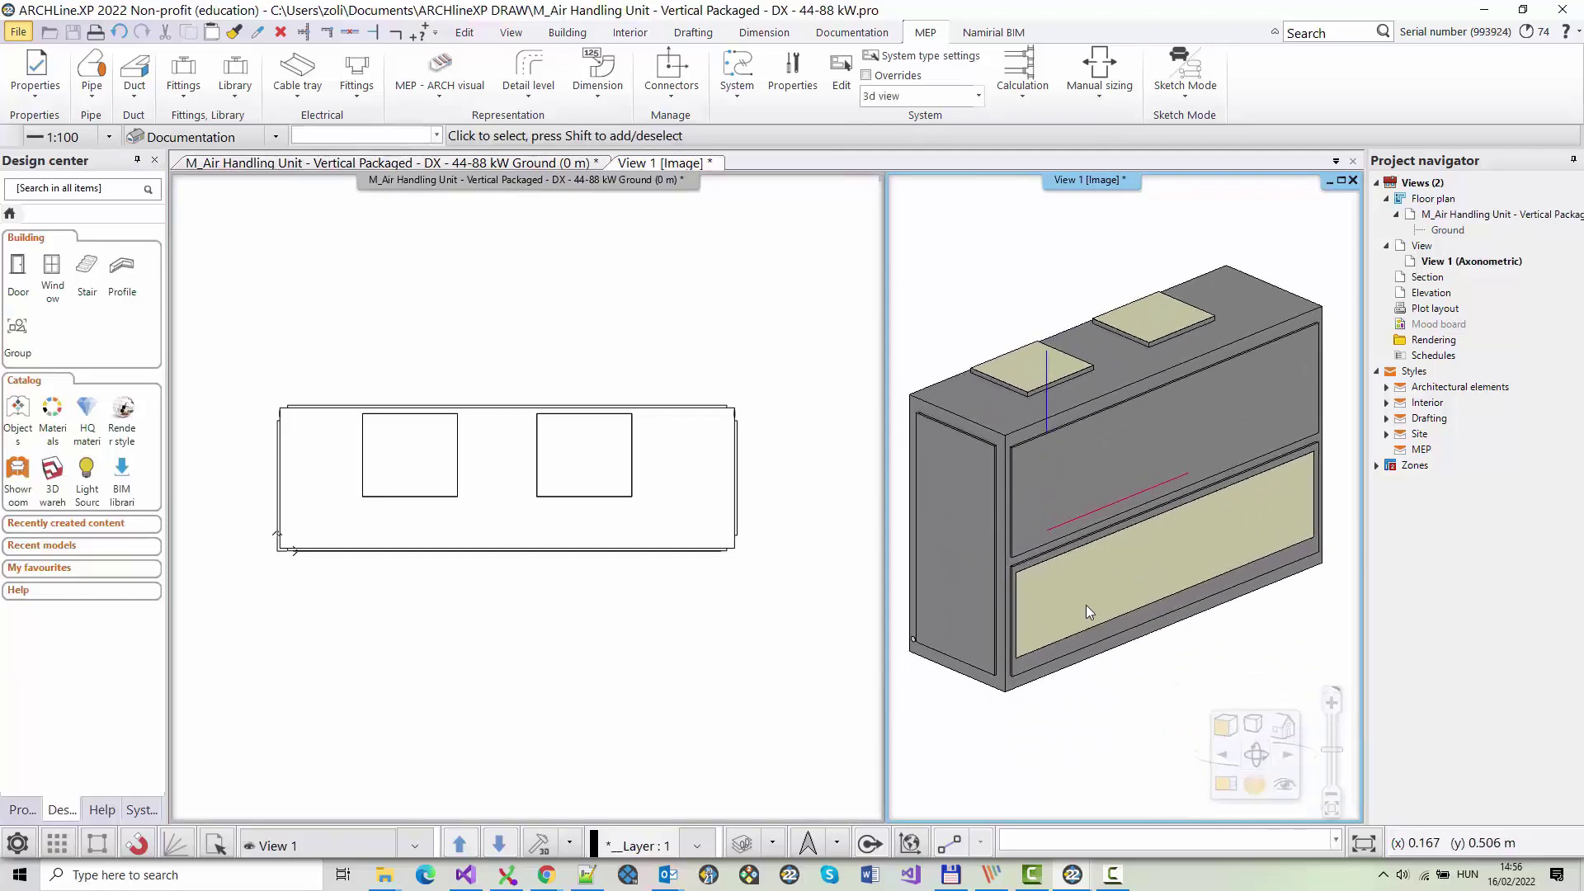
pyautogui.click(1181, 96)
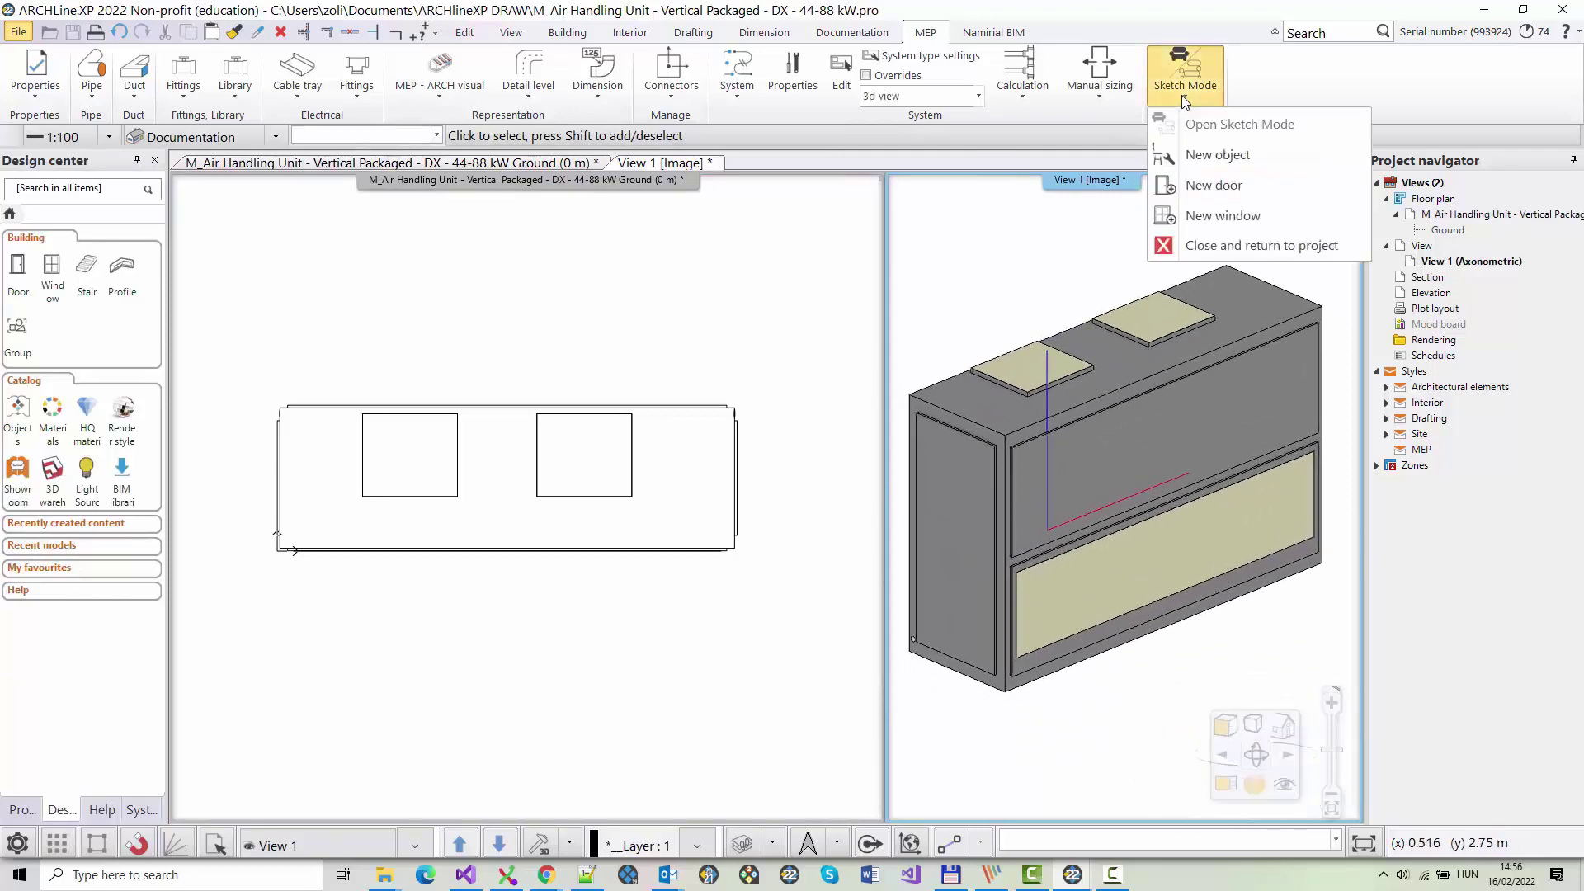
pyautogui.click(1233, 161)
pyautogui.click(714, 428)
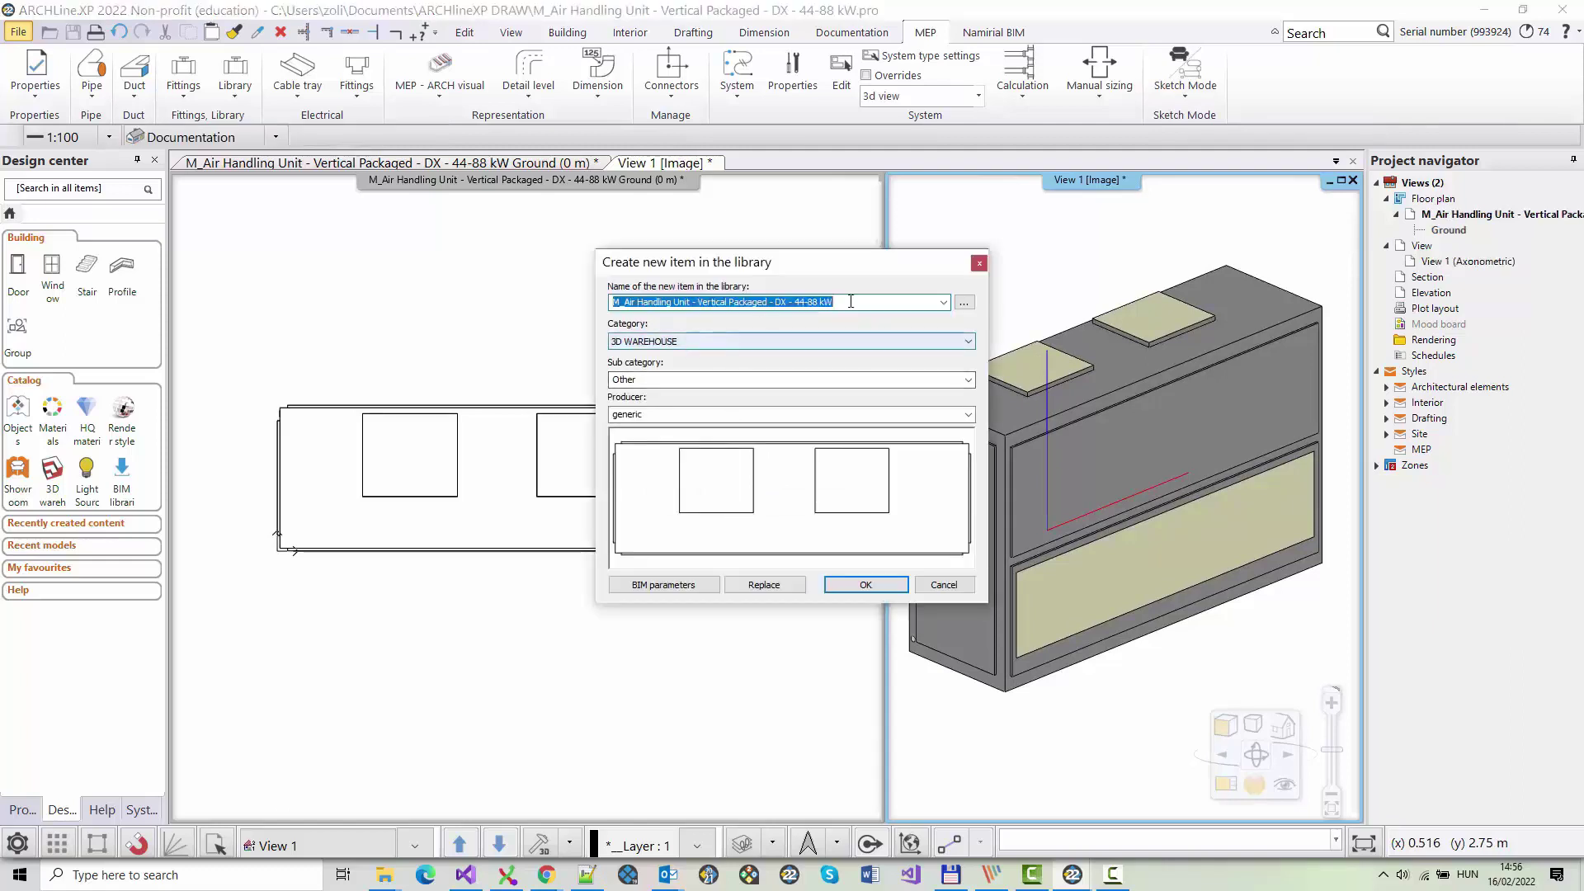
pyautogui.click(859, 299)
pyautogui.click(675, 342)
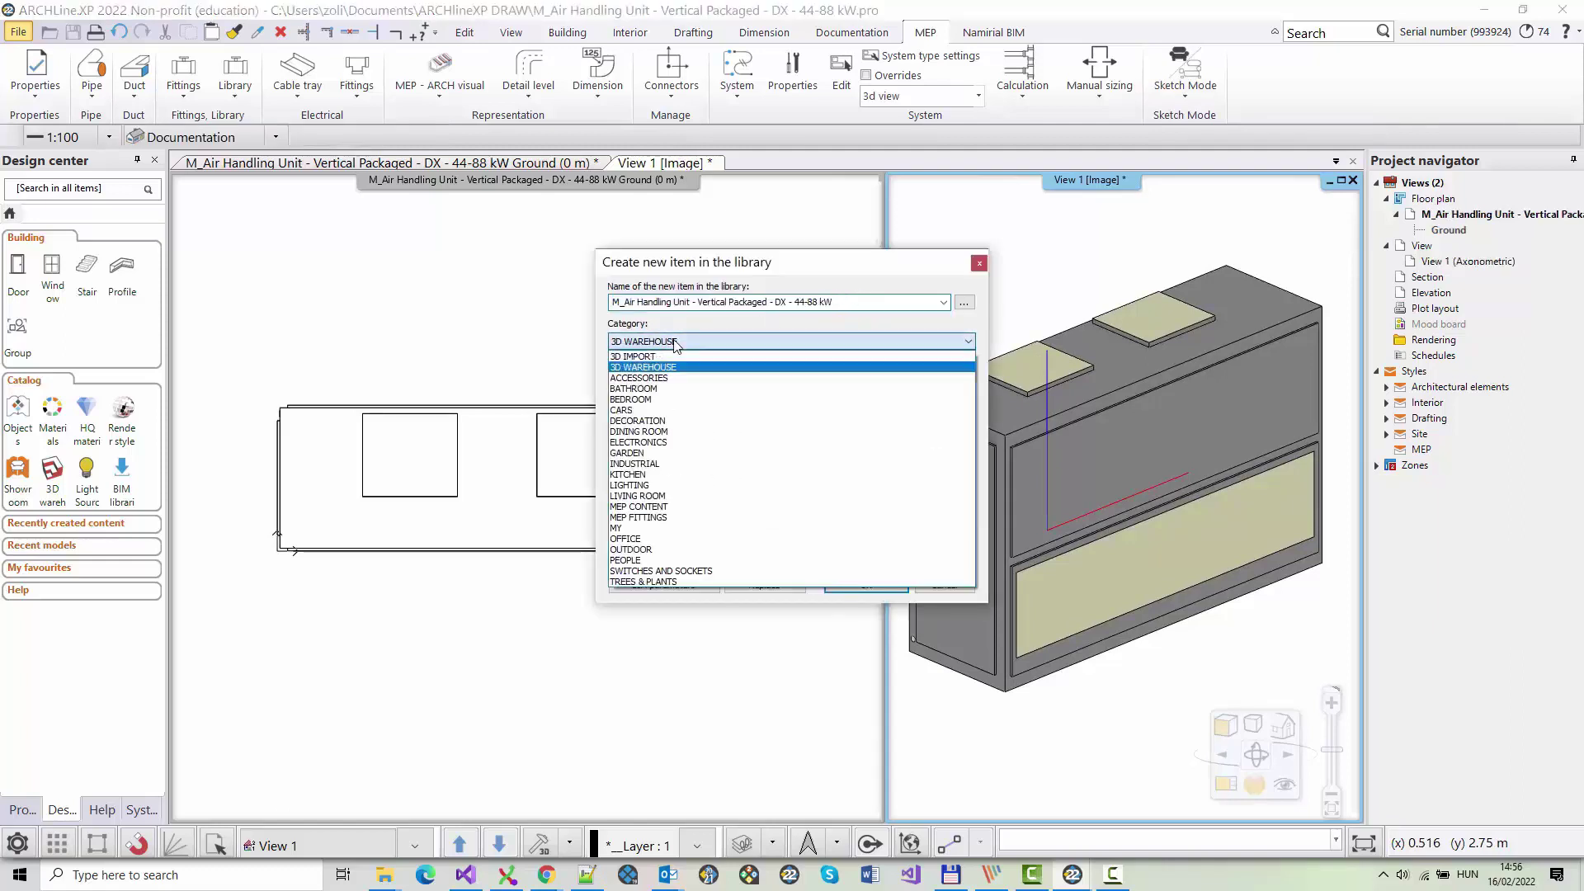
pyautogui.click(681, 506)
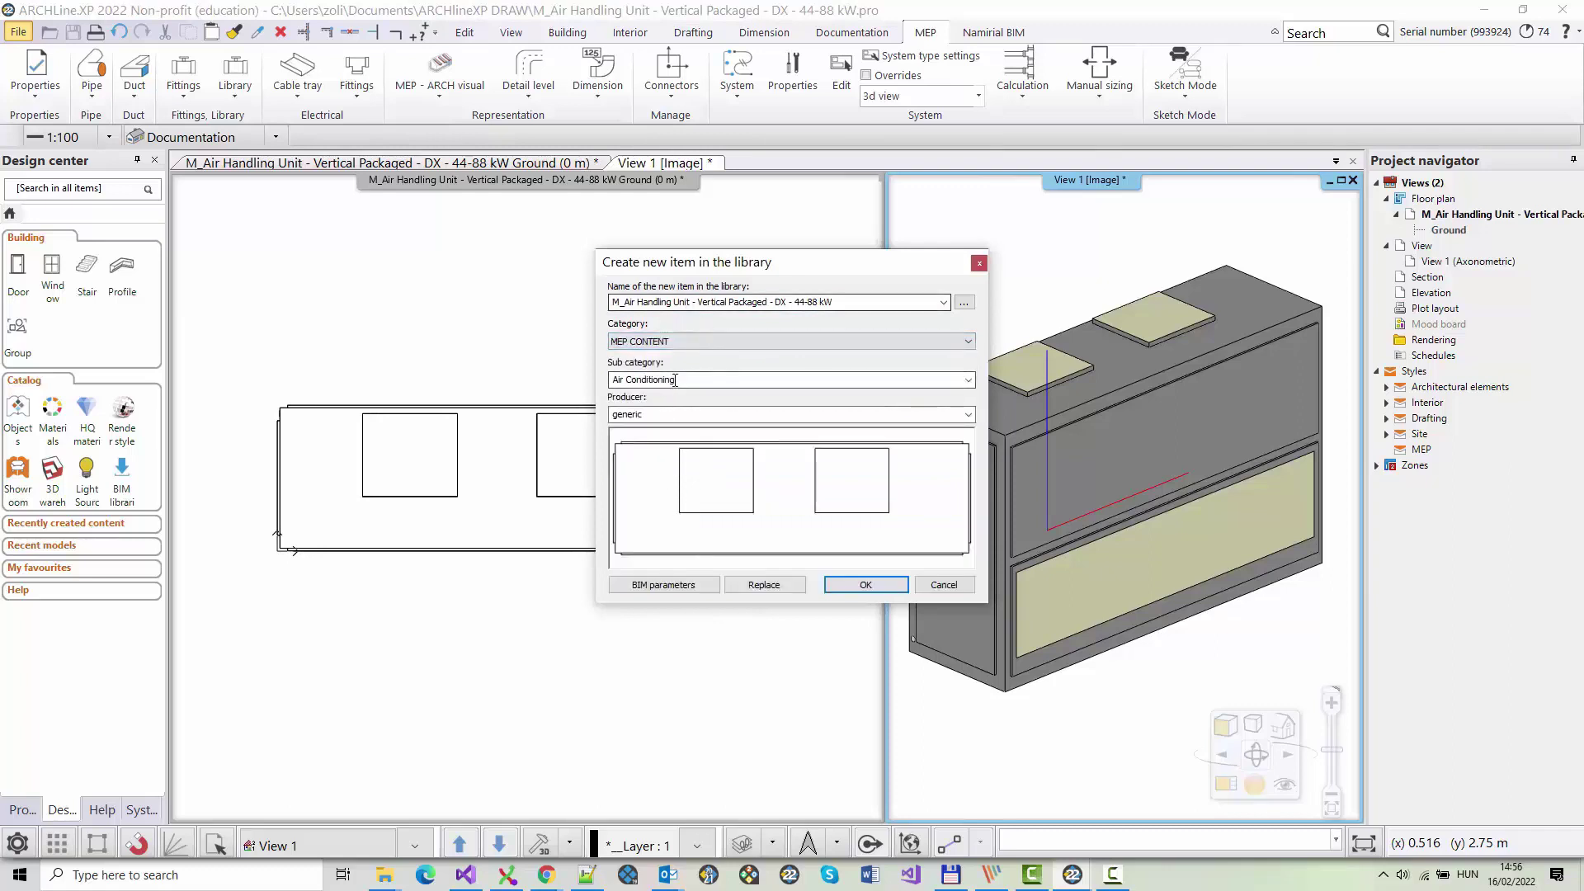
pyautogui.click(970, 380)
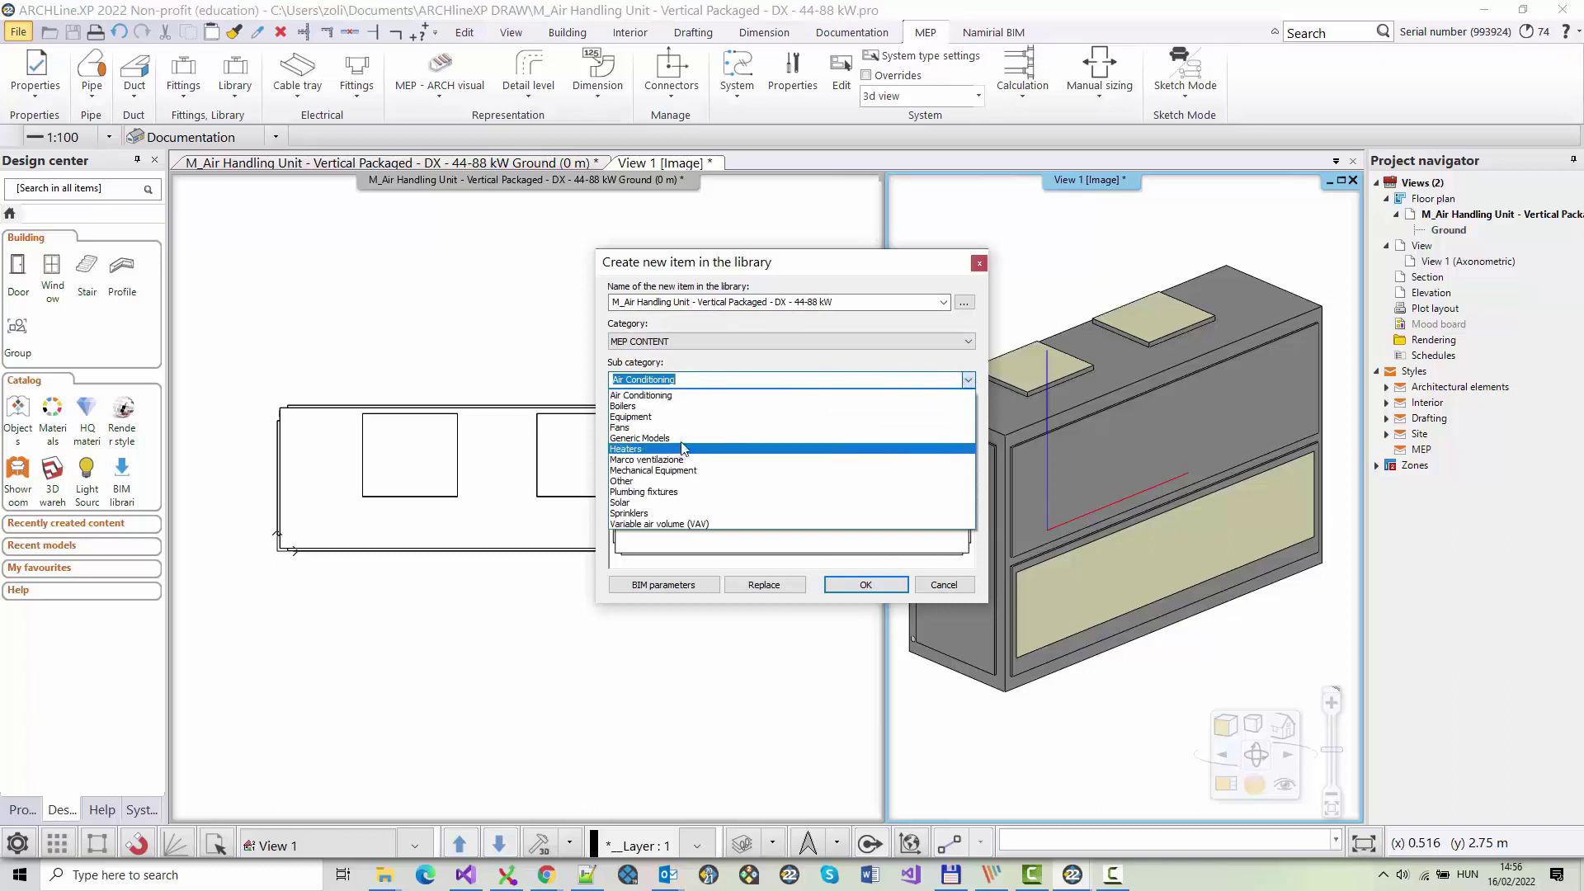
pyautogui.click(689, 470)
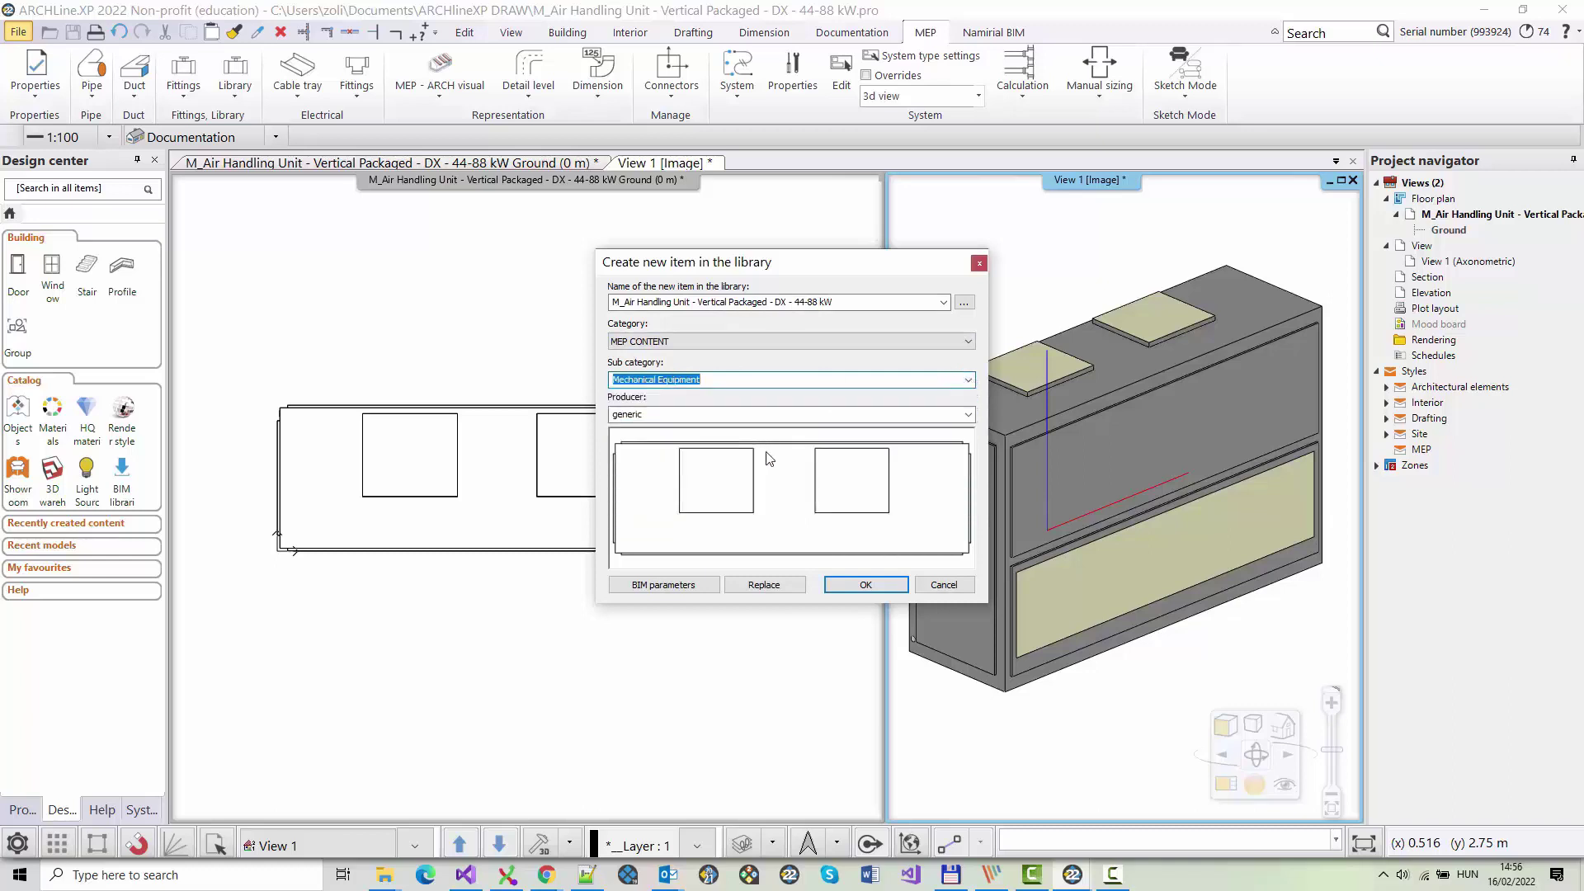
pyautogui.click(865, 585)
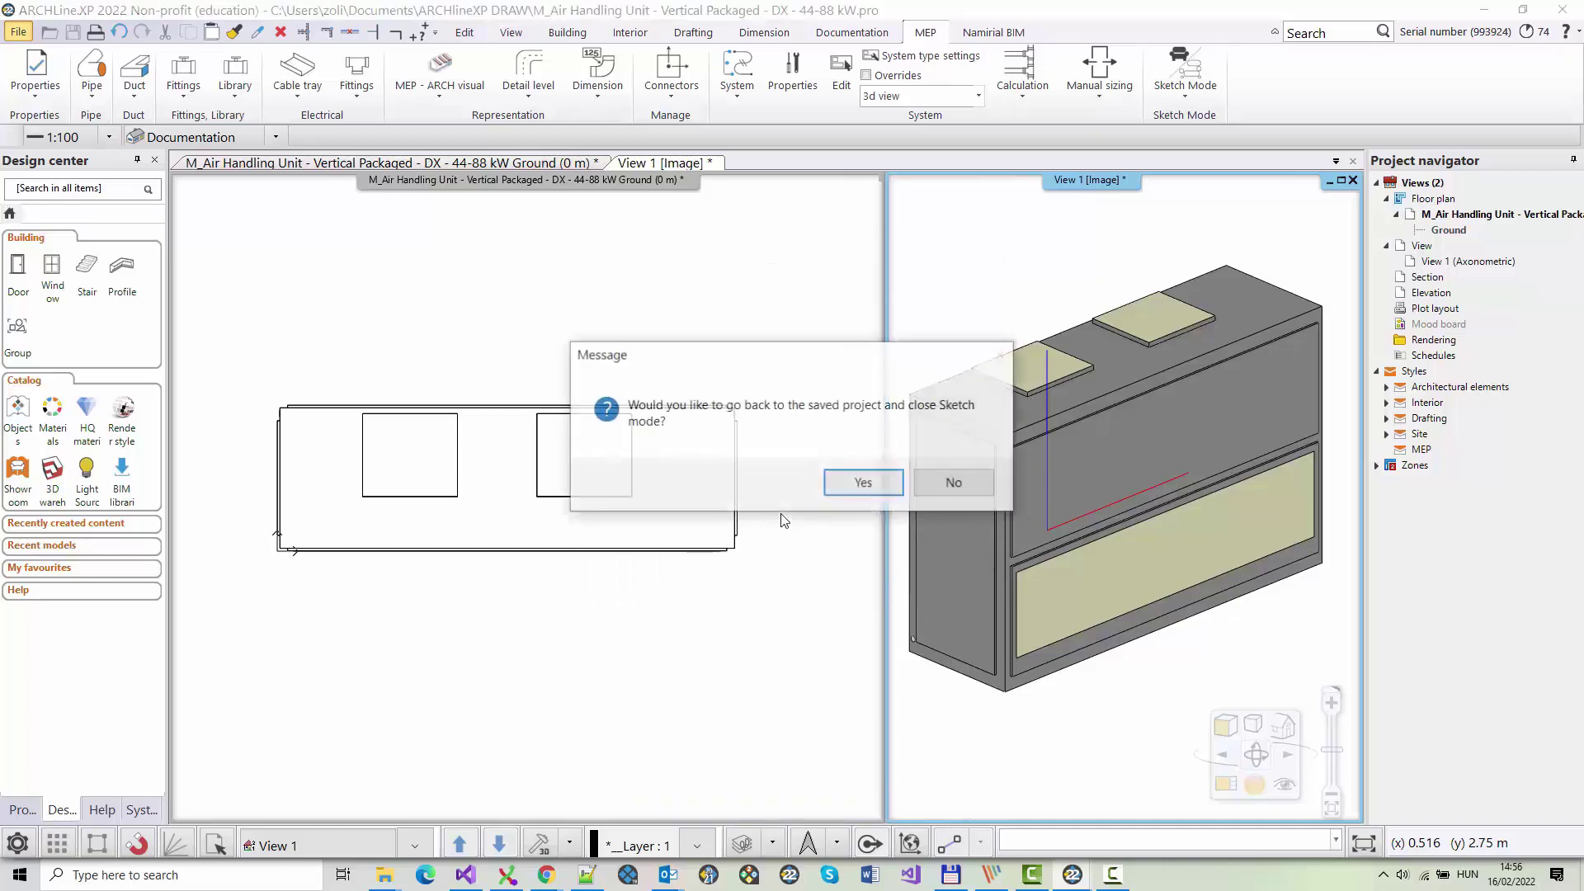
pyautogui.click(877, 486)
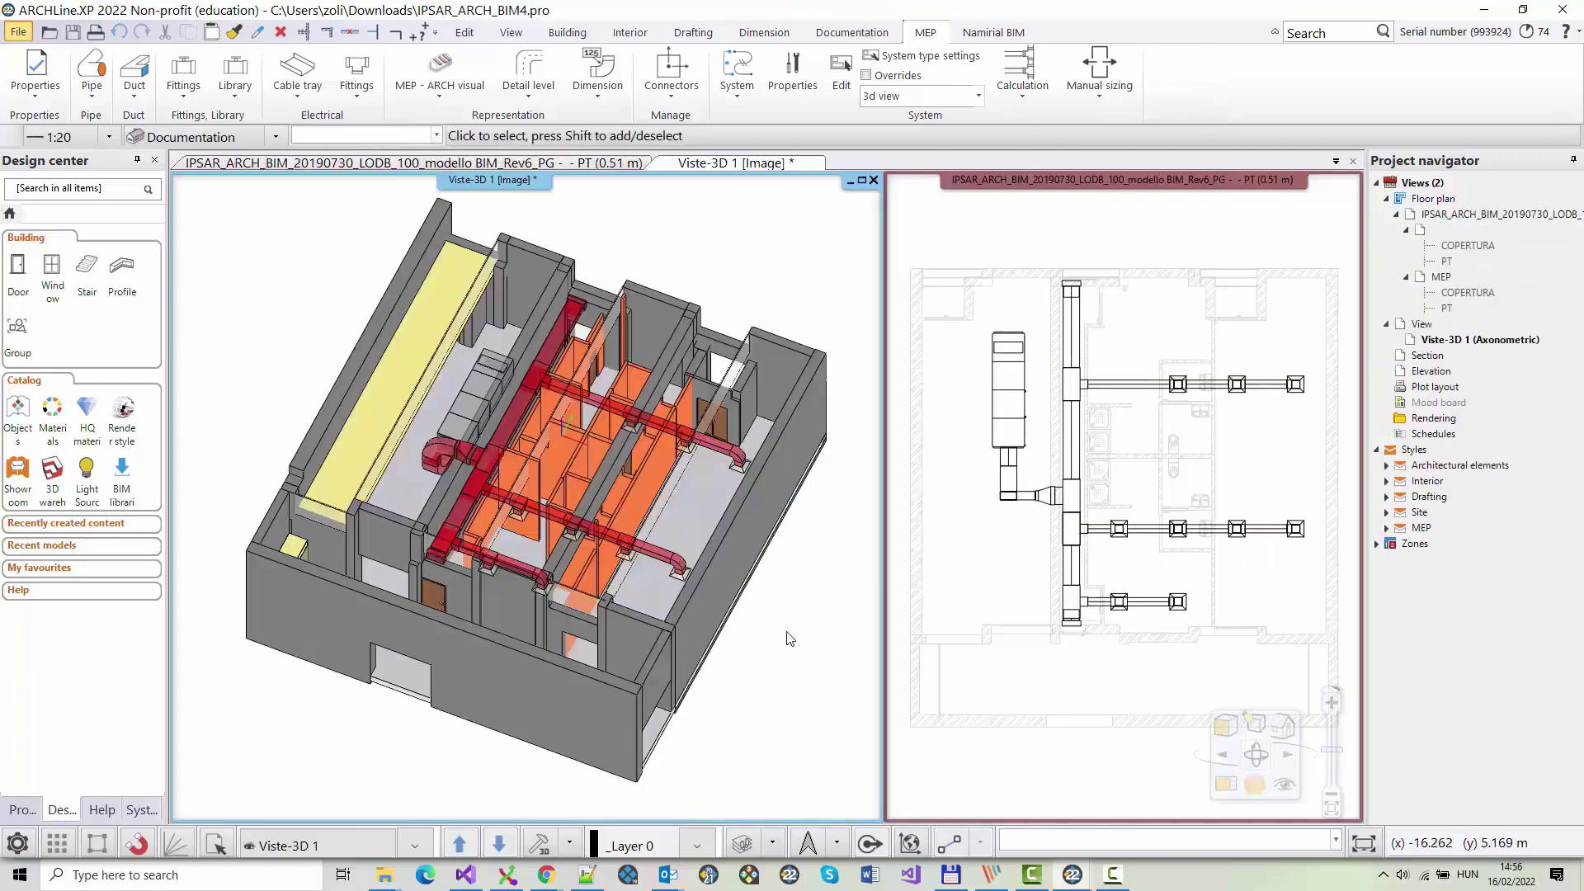
# Set the MEP-ARCH visual of the 3D view to MEP only.
pyautogui.click(789, 637)
pyautogui.click(753, 601)
pyautogui.click(433, 96)
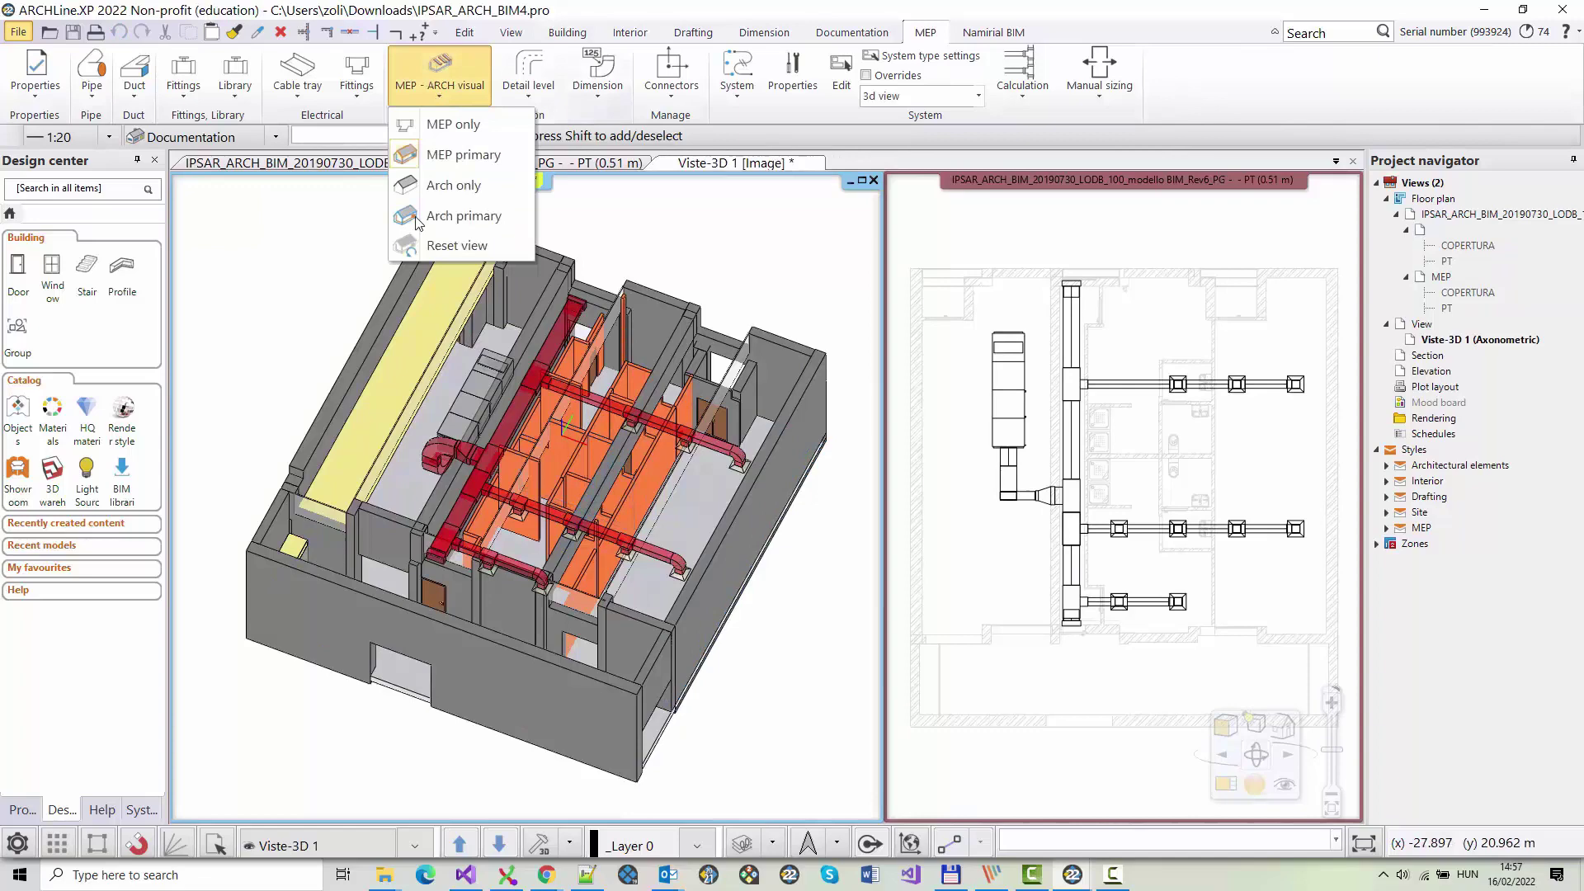
pyautogui.click(451, 127)
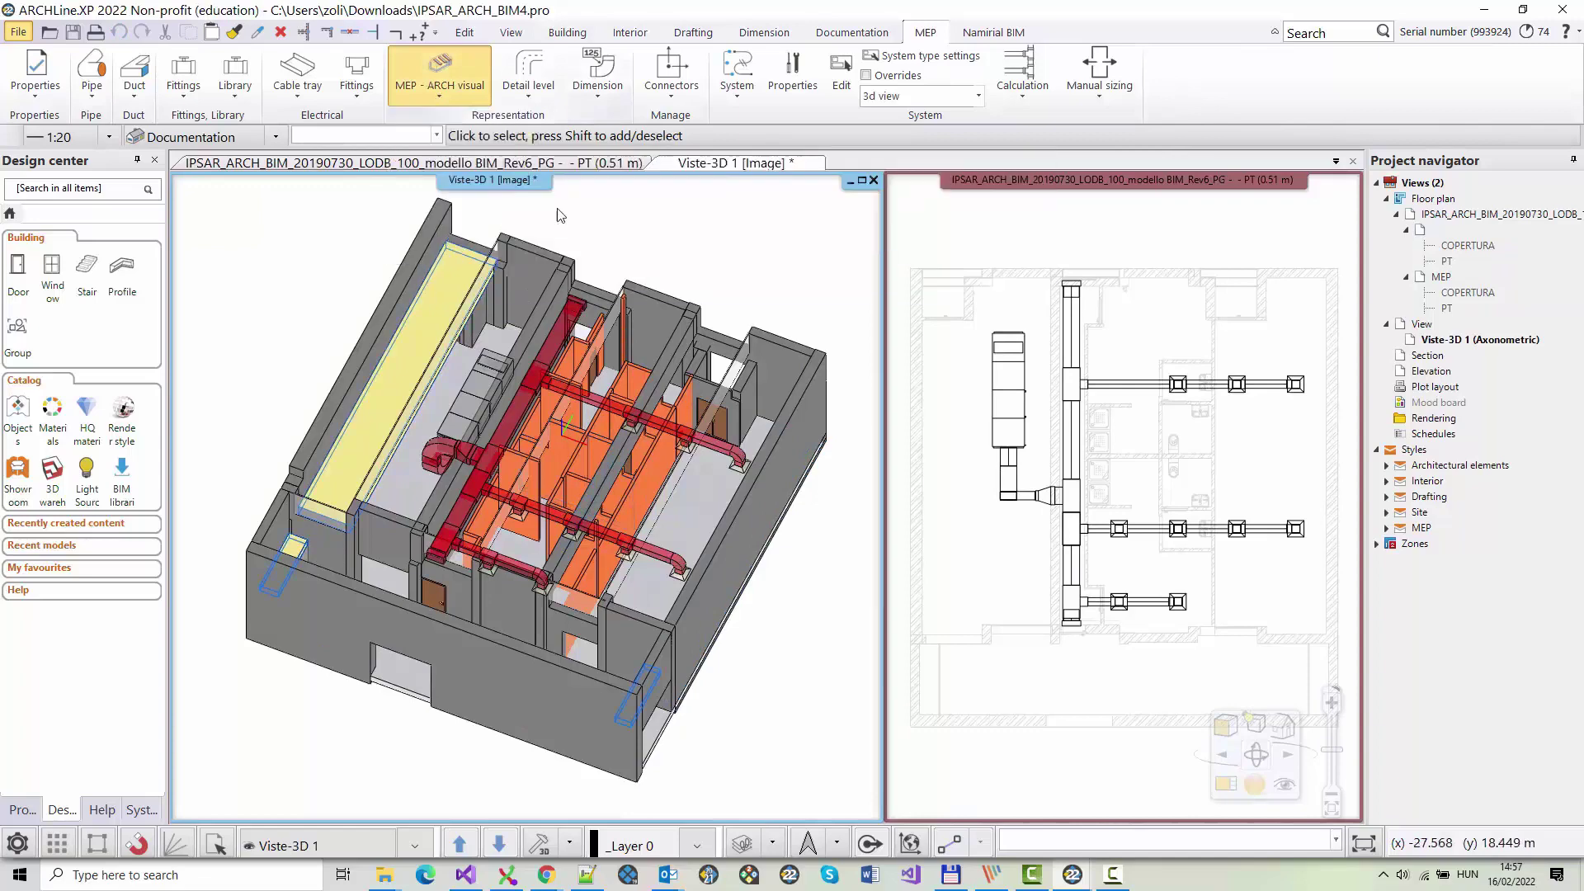
pyautogui.moveTo(675, 452); pyautogui.dragTo(831, 400, button='middle')
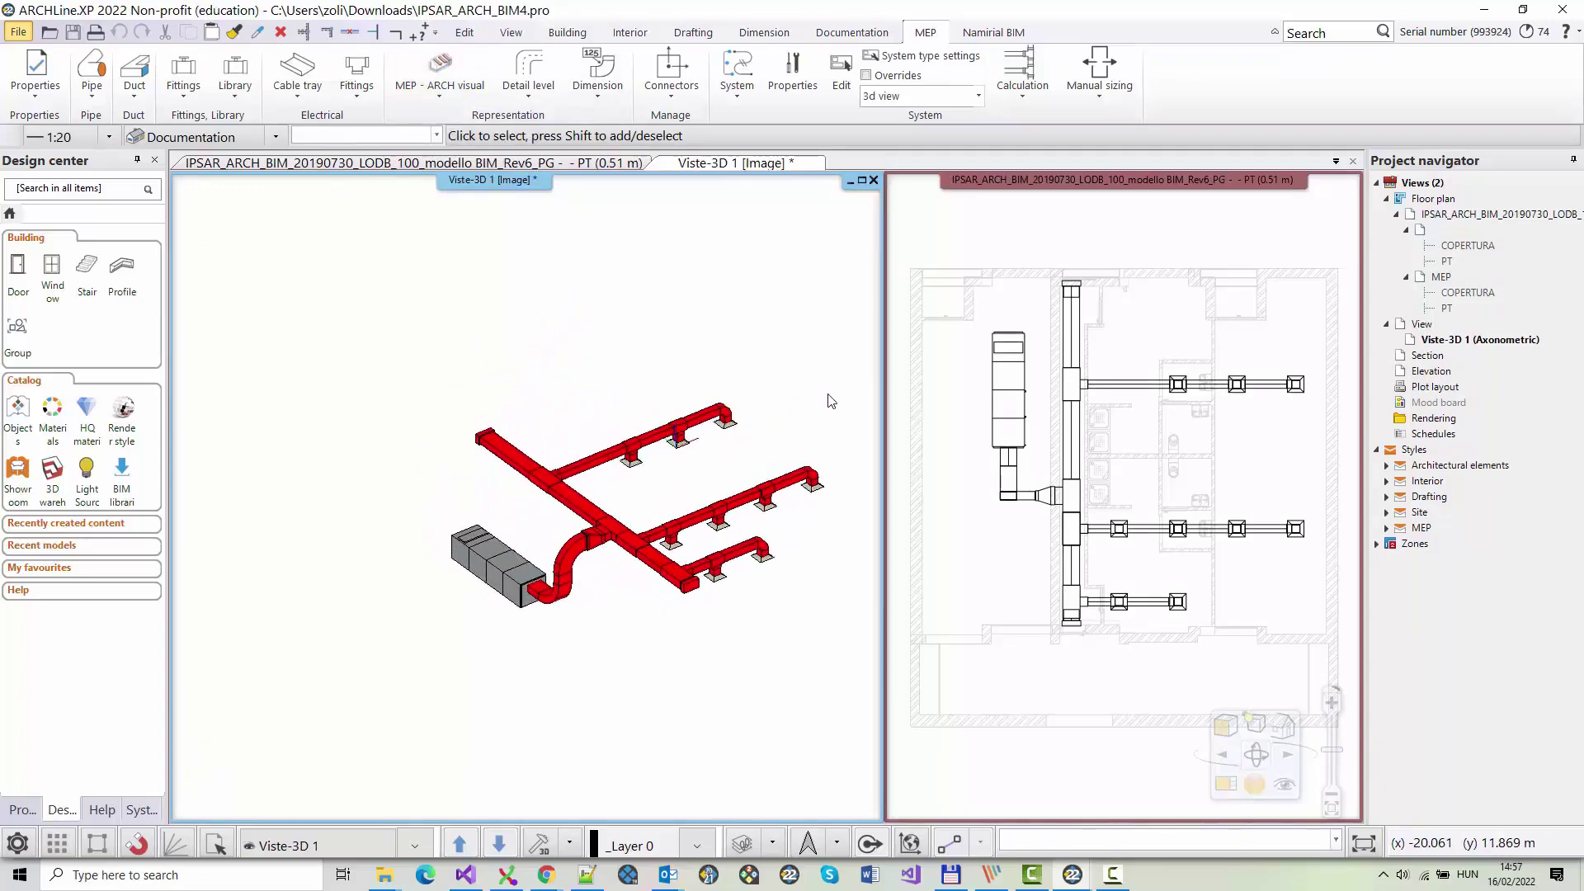
# Place the recently created air handling unit object upright along the outer wall in the PT floor plan, beside the existing unit.
pyautogui.click(991, 558)
pyautogui.click(66, 525)
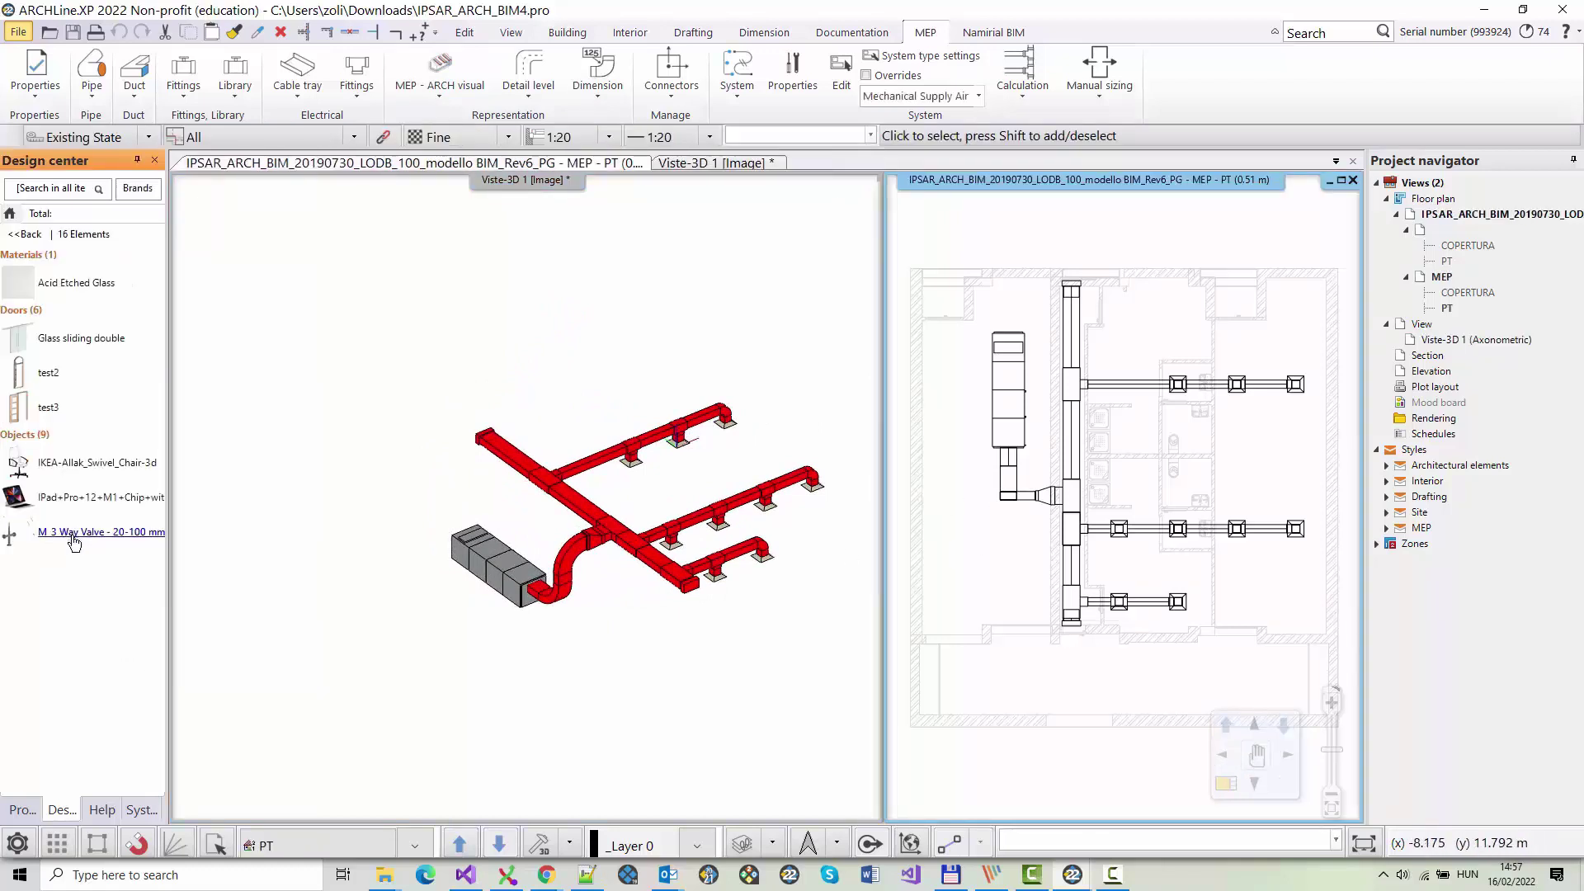
pyautogui.click(35, 434)
pyautogui.scroll(-5, 74, 511)
pyautogui.scroll(3, 74, 511)
pyautogui.moveTo(75, 511); pyautogui.dragTo(957, 532)
pyautogui.click(1040, 575)
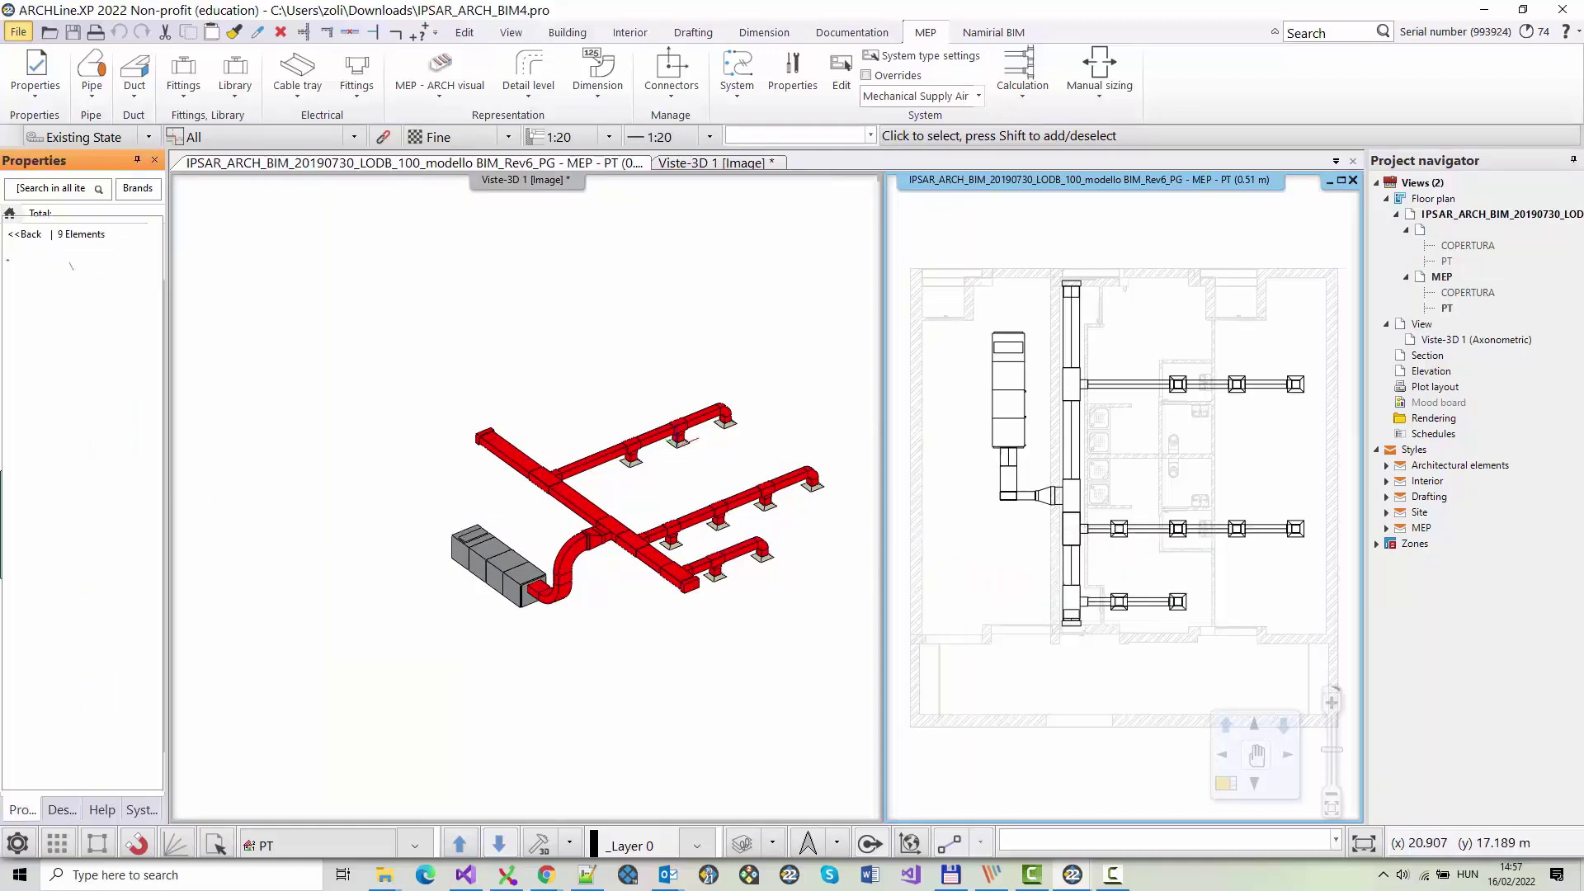
pyautogui.scroll(1, 927, 429)
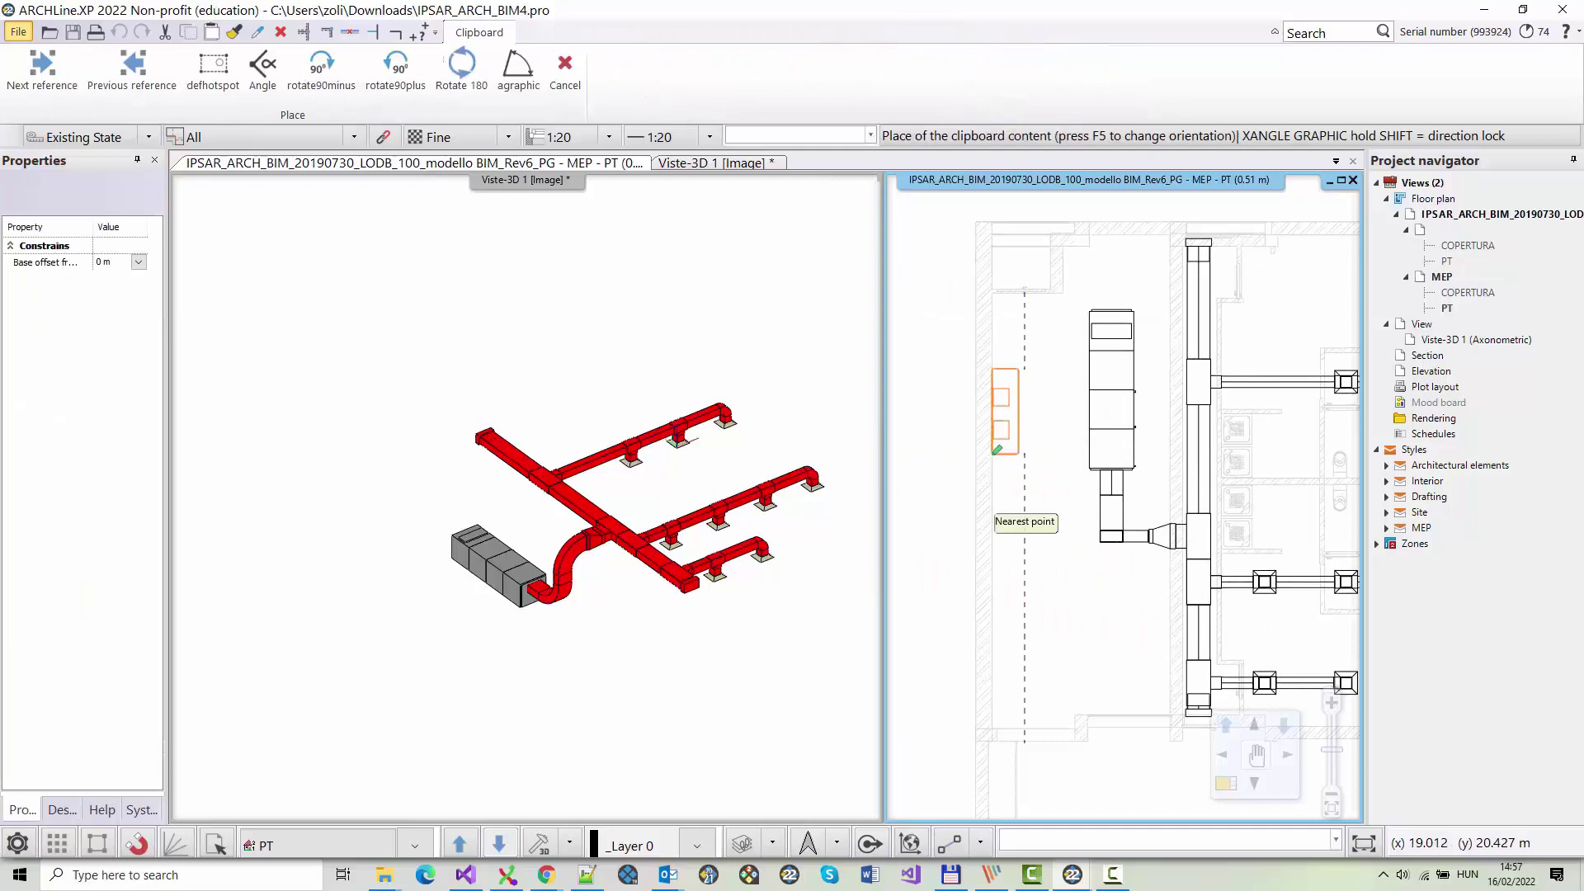
pyautogui.click(1005, 487)
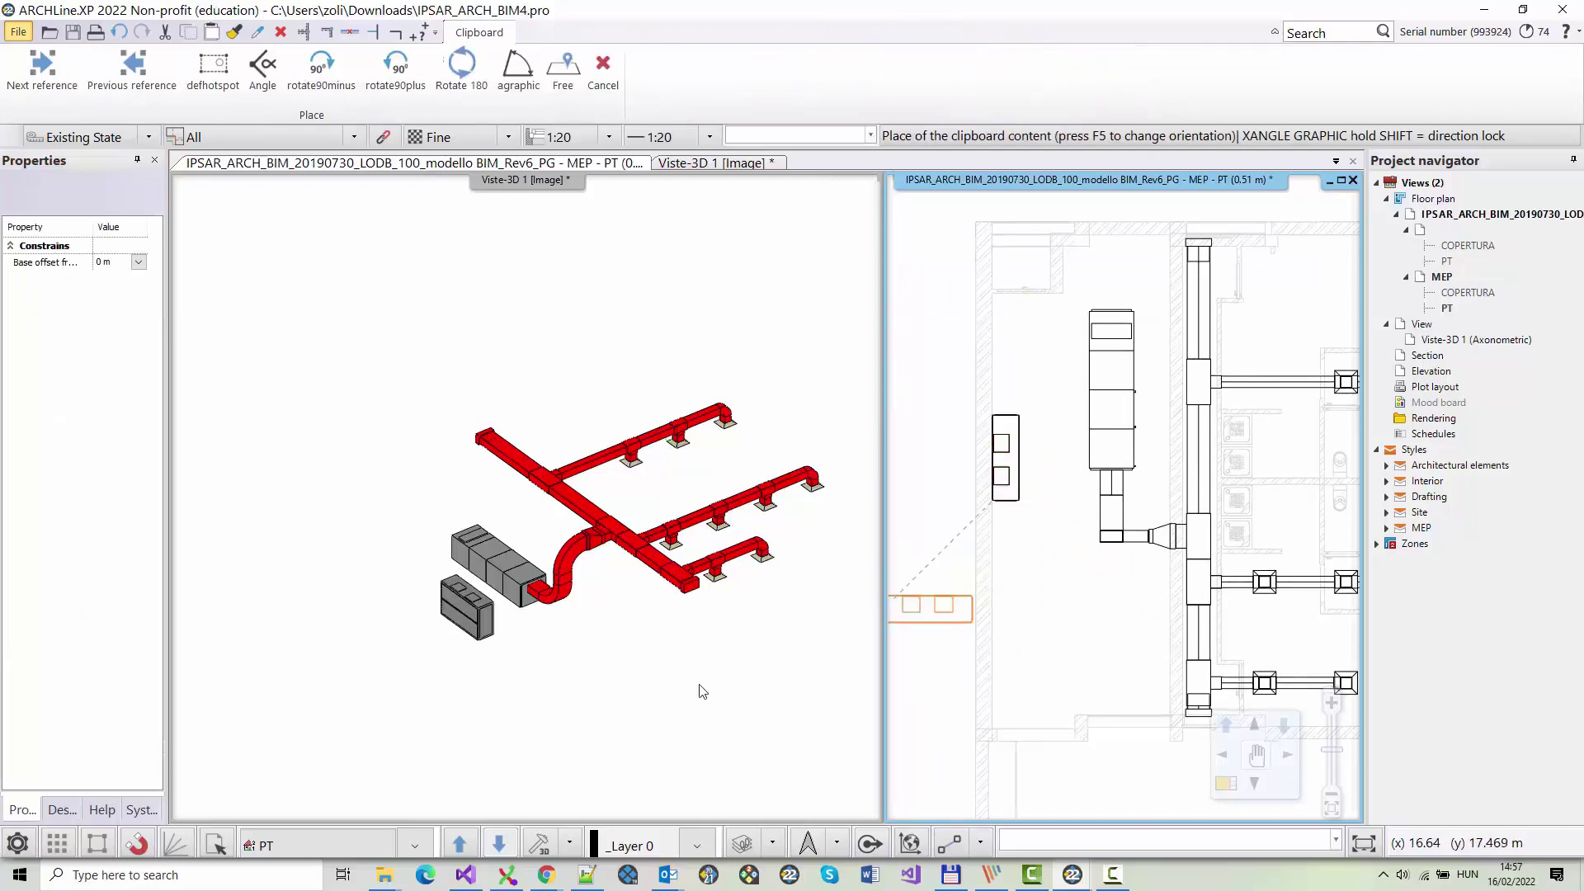
pyautogui.press('Escape')
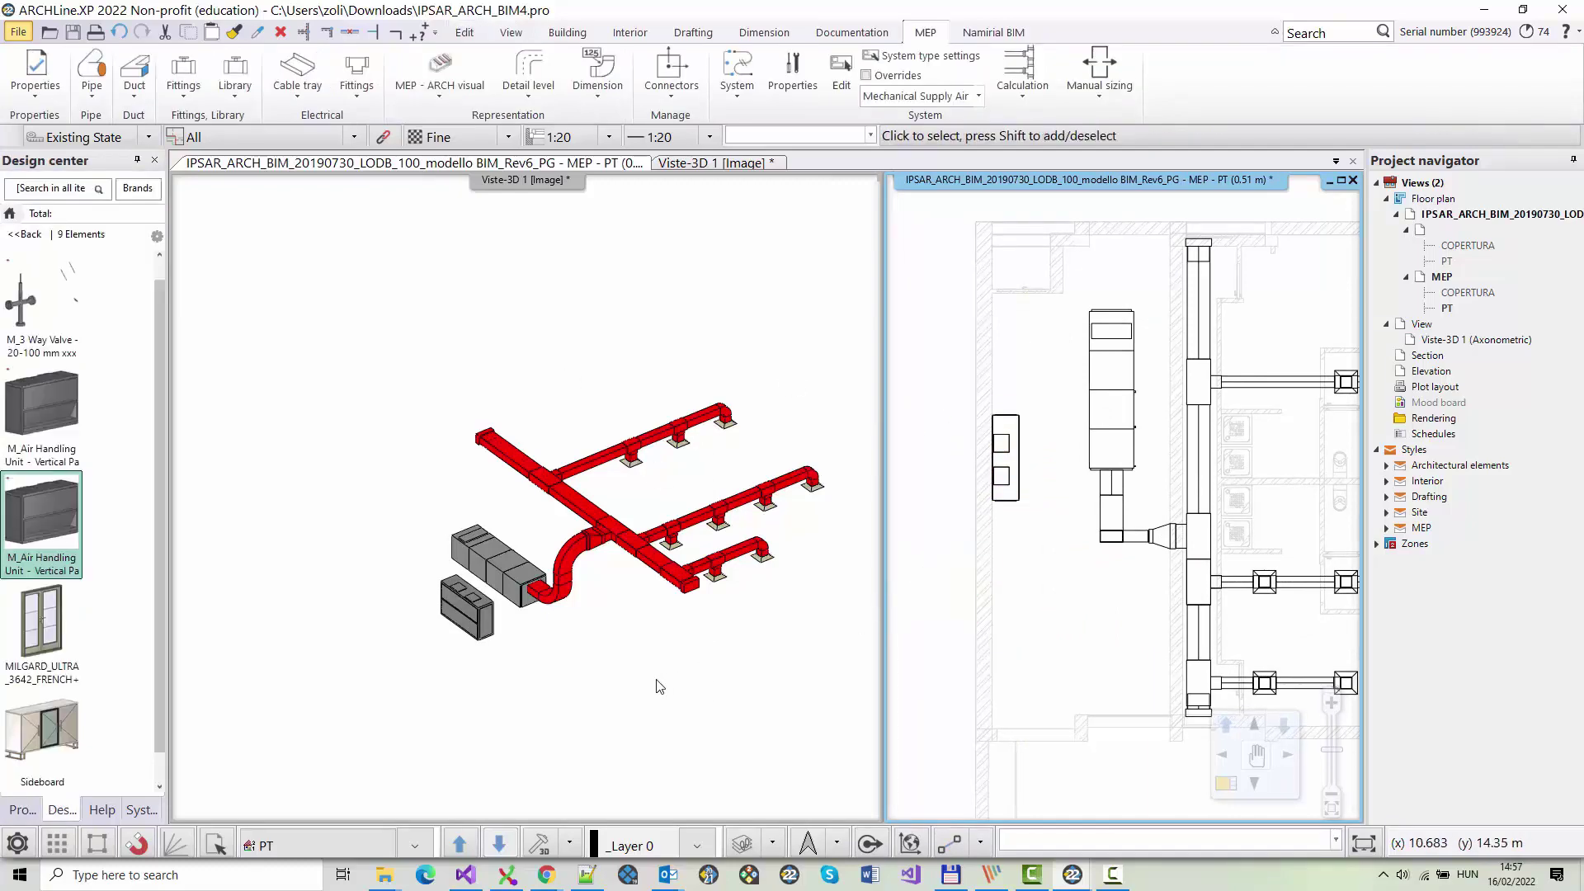
# Delete the old air handling unit at the end of the duct in the 3D view.
pyautogui.scroll(2, 635, 594)
pyautogui.scroll(1, 625, 513)
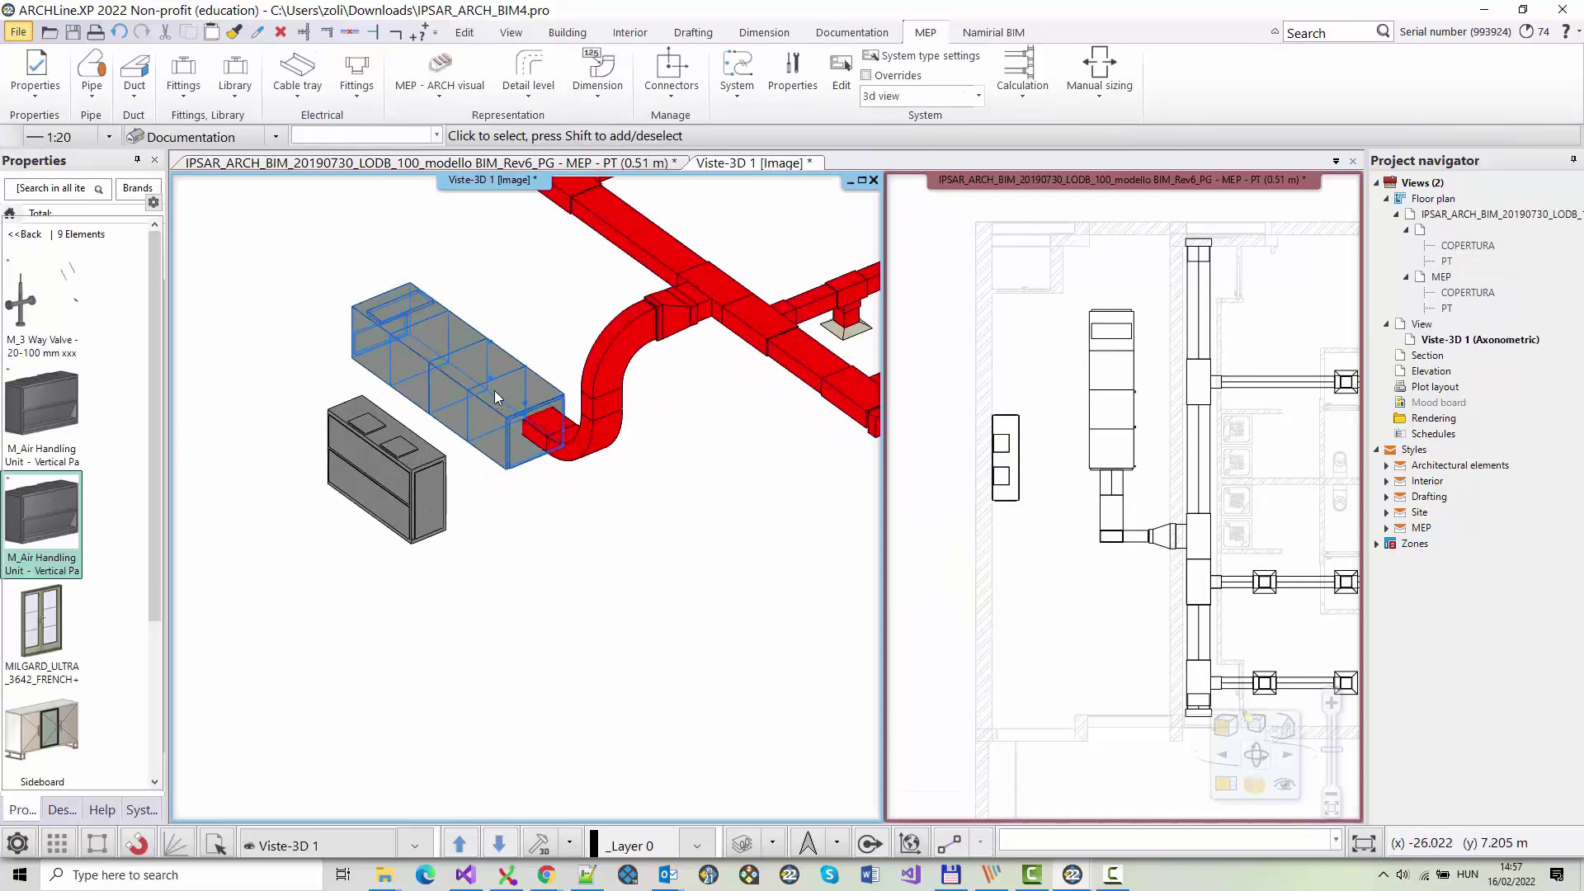
pyautogui.click(493, 390)
pyautogui.click(535, 461)
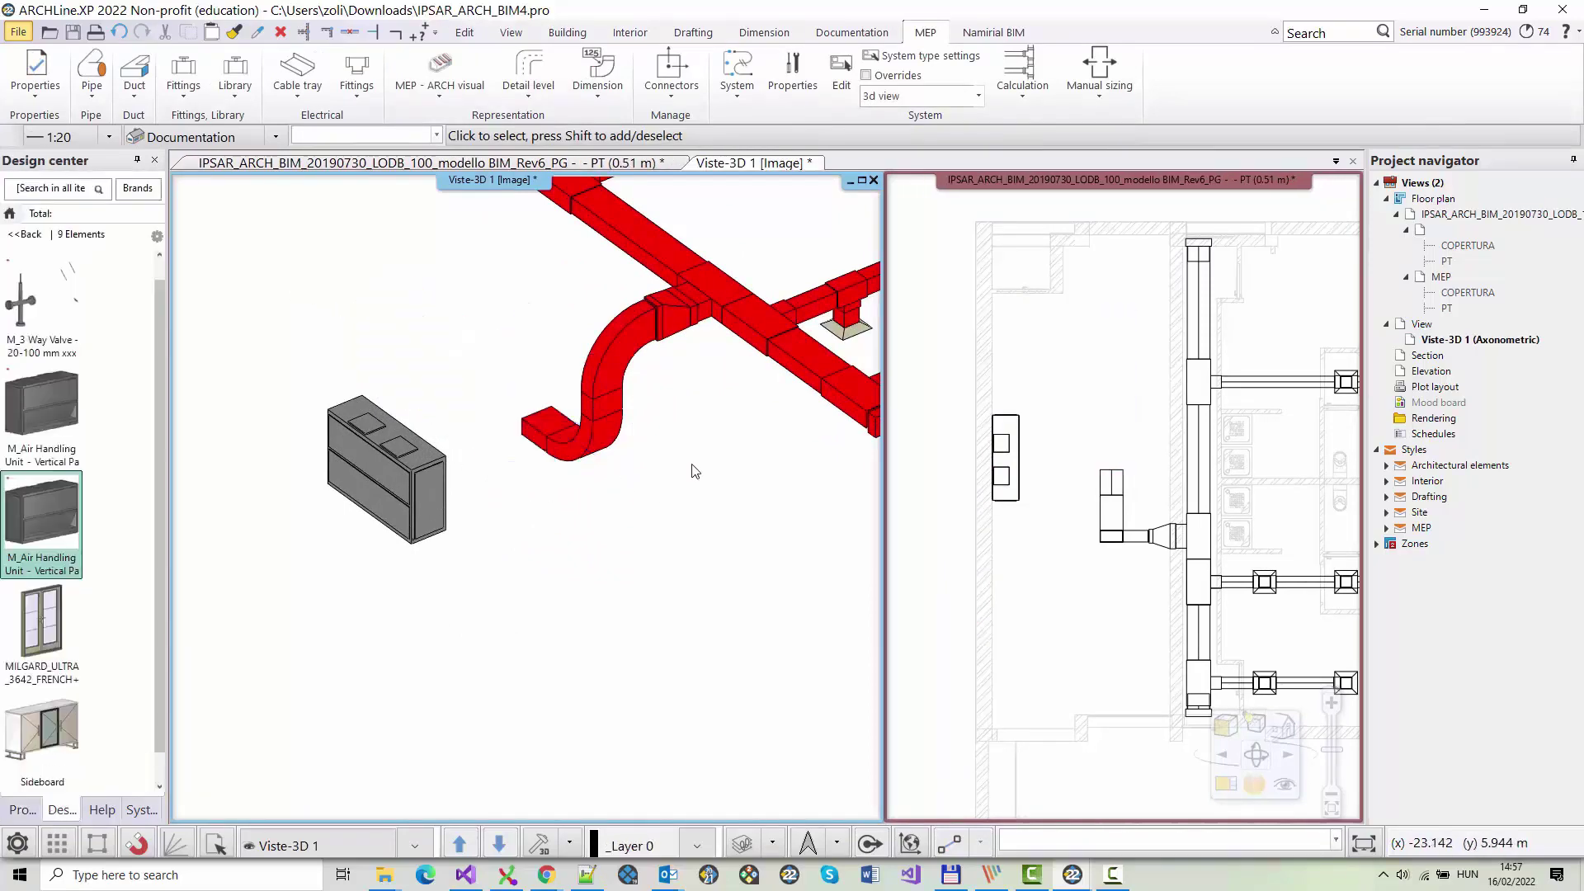
# Delete the leftover duct bends, reducer and T junction that branch off the main duct toward the removed unit in the 3D view.
pyautogui.click(651, 492)
pyautogui.click(543, 340)
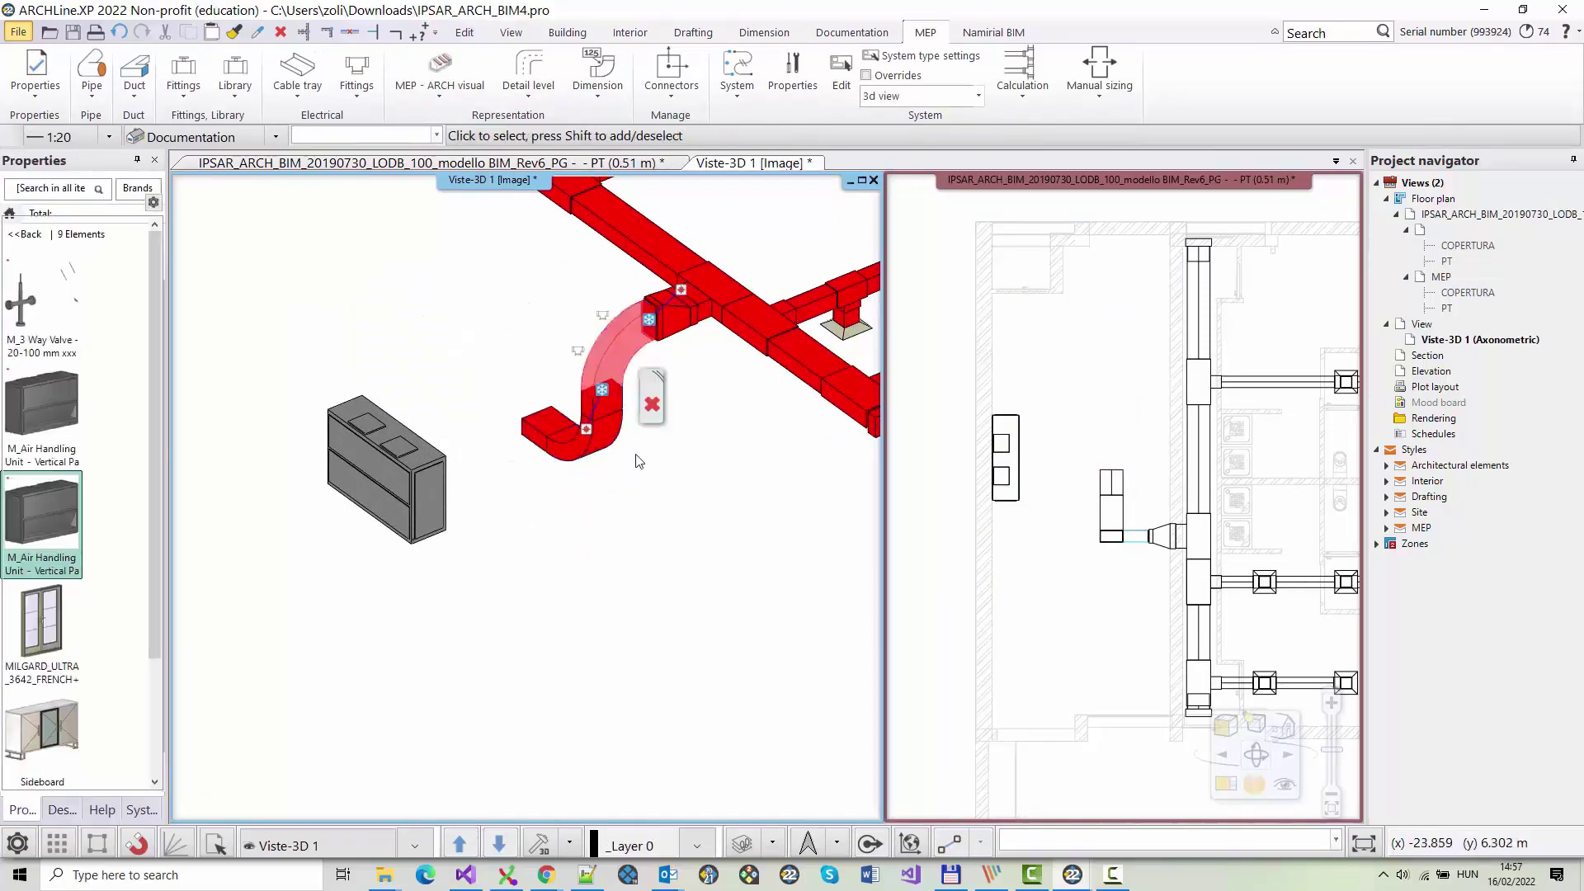
pyautogui.press('Delete')
pyautogui.click(684, 316)
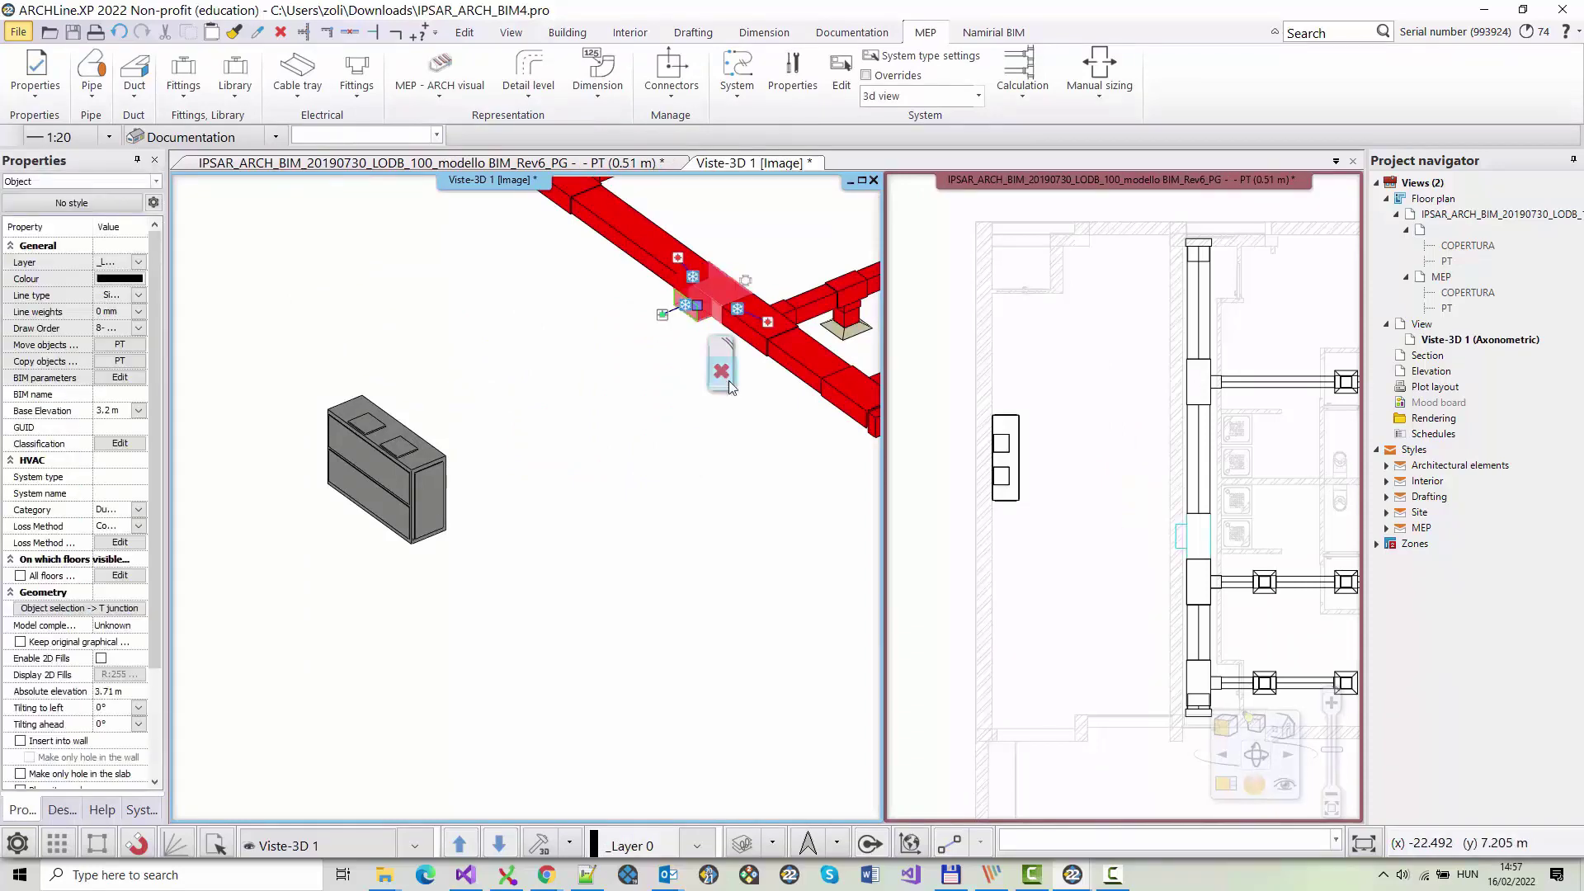
pyautogui.click(722, 372)
# Create a manual route from the new unit's front top connector, add a connector on the main duct and join them with Auto connection.
pyautogui.moveTo(591, 395); pyautogui.dragTo(636, 495, button='middle')
pyautogui.click(481, 625)
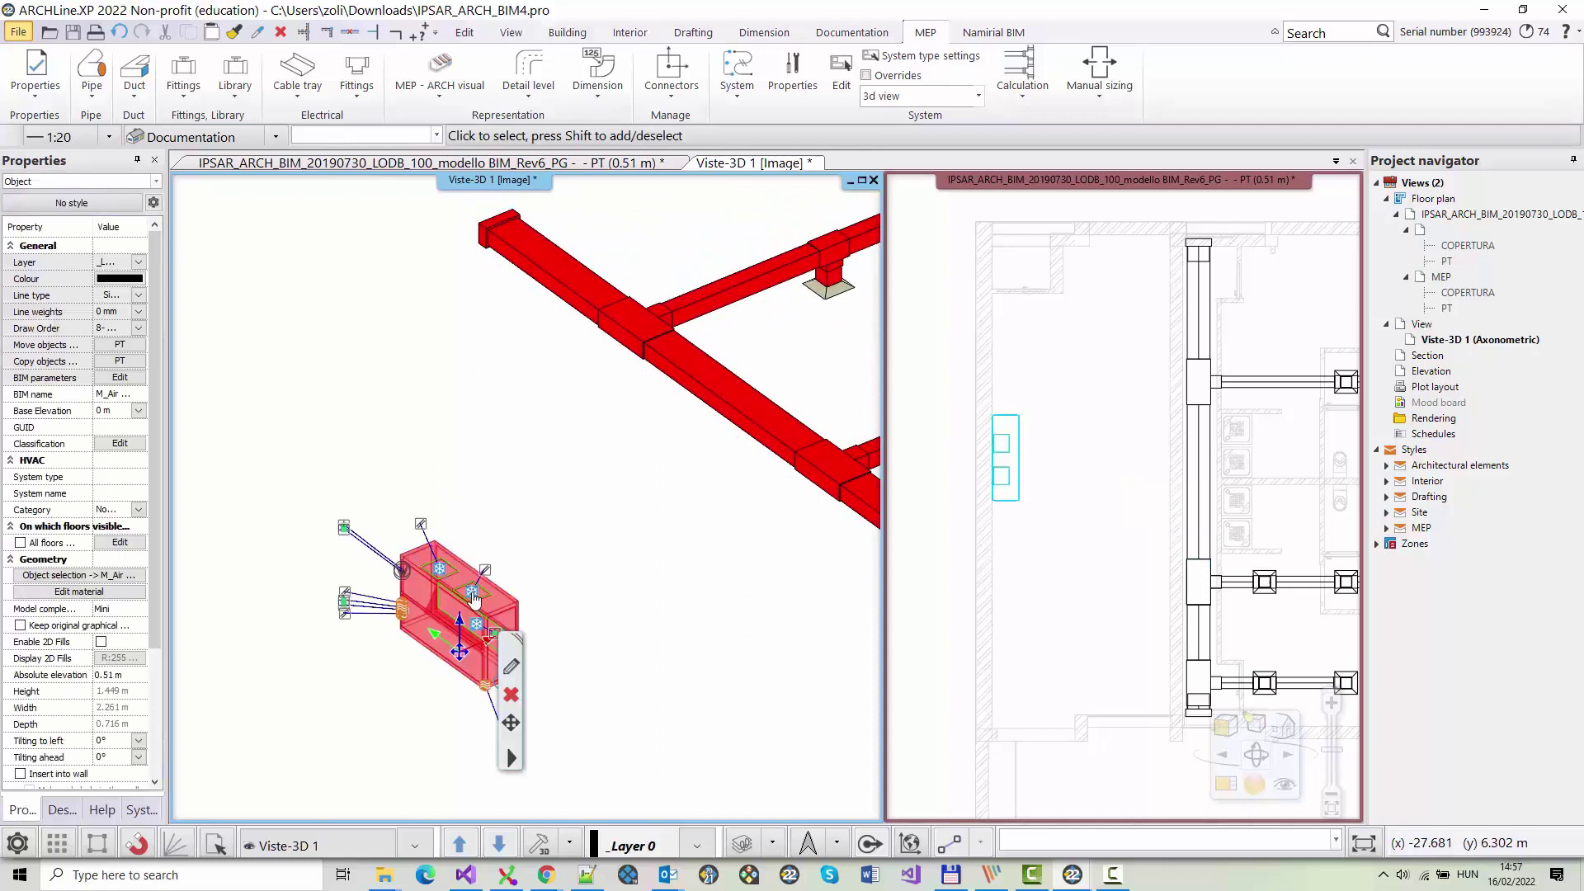
pyautogui.rightClick(473, 600)
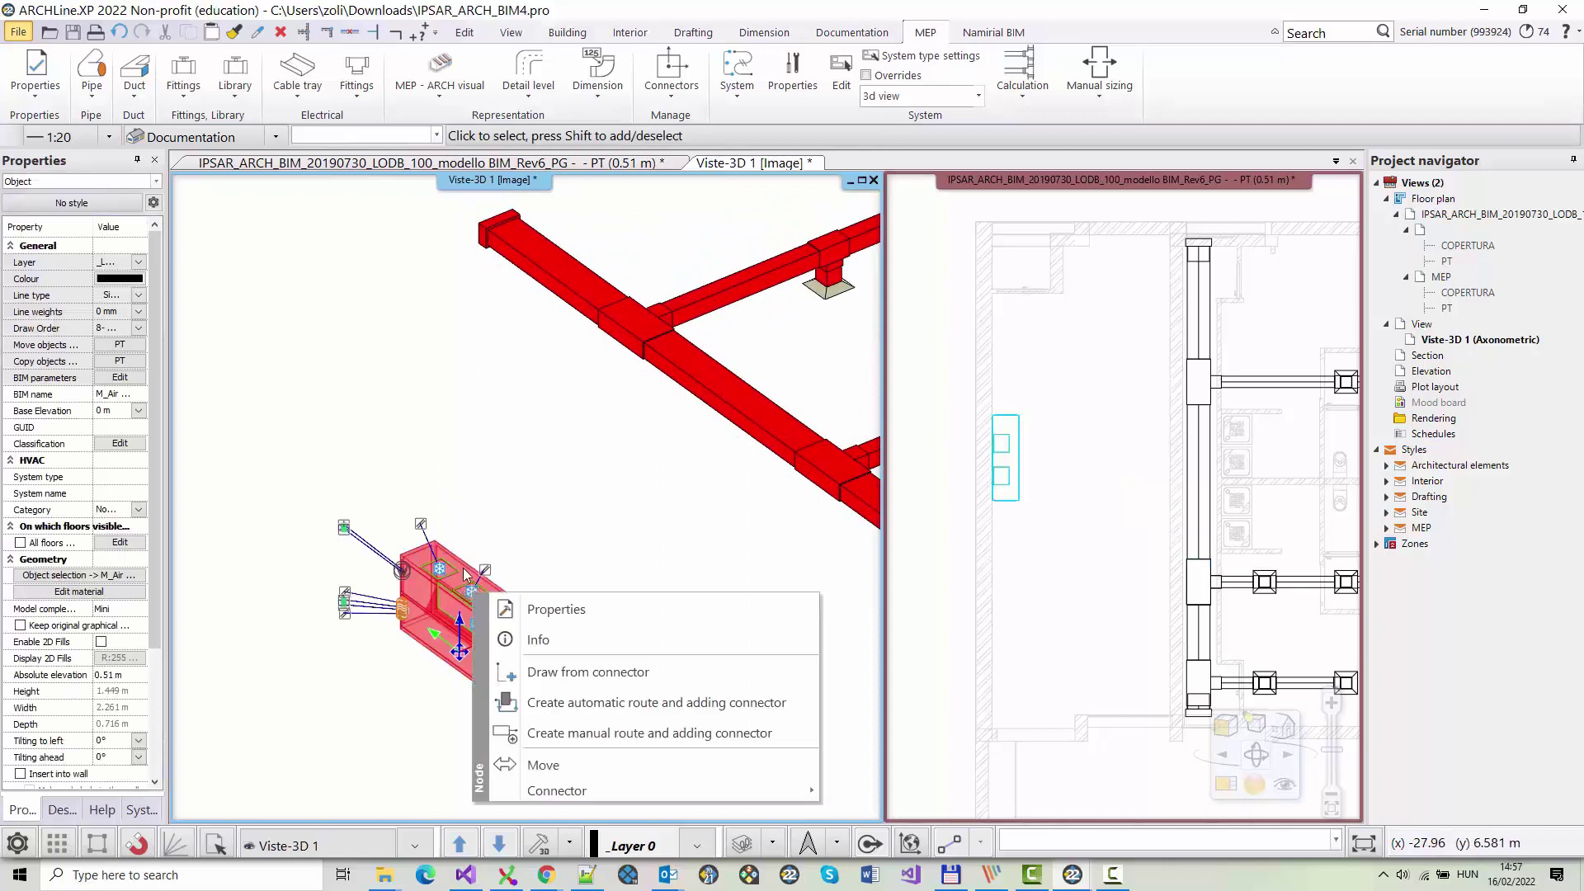
pyautogui.click(725, 733)
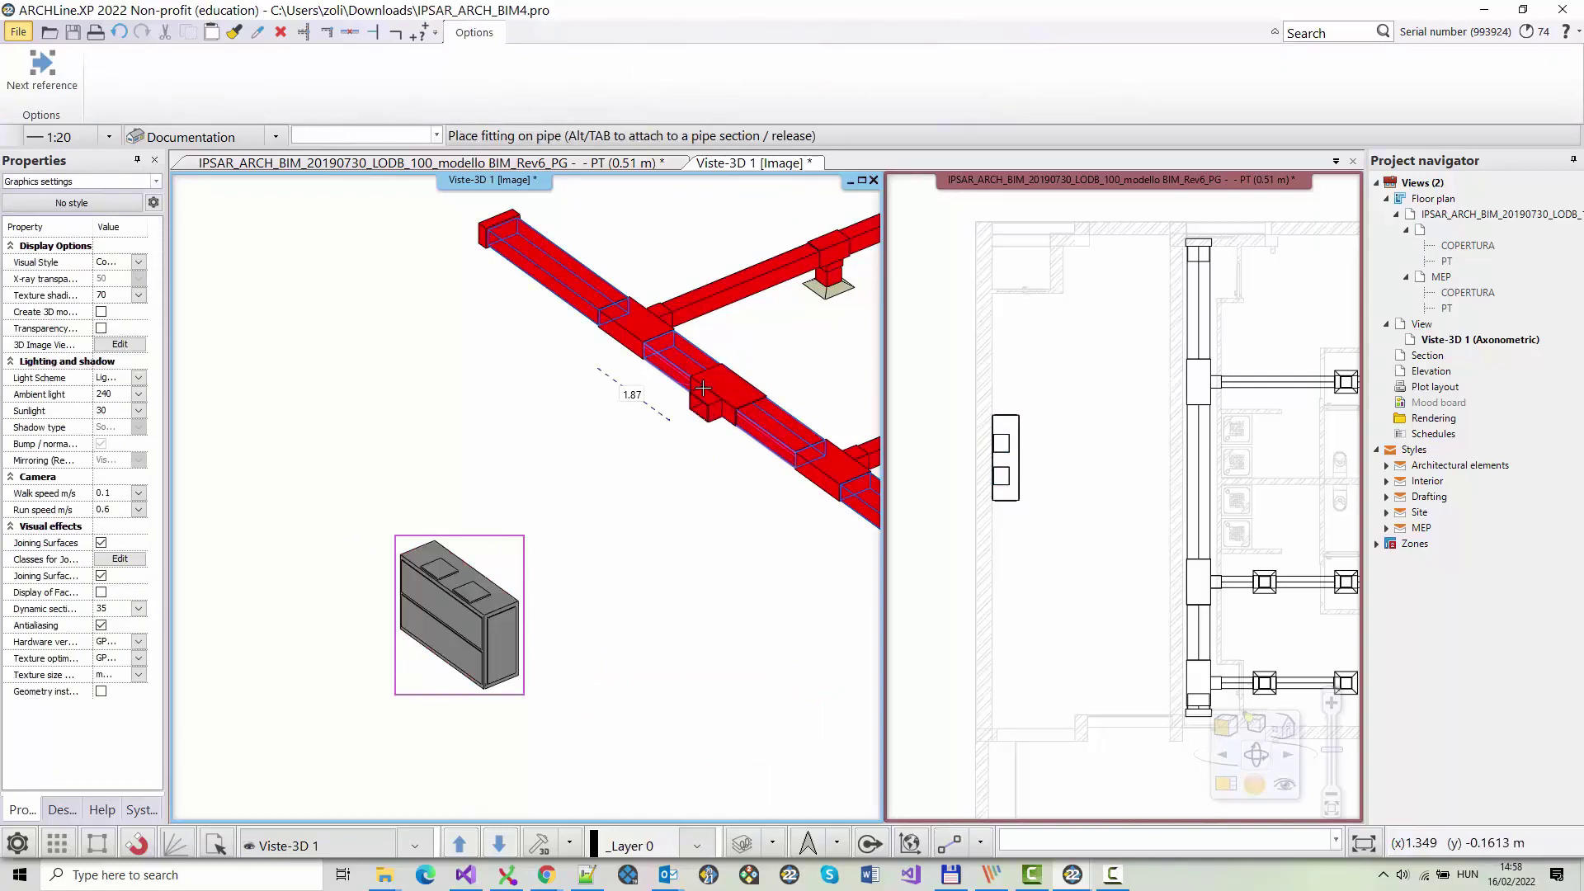
pyautogui.click(608, 481)
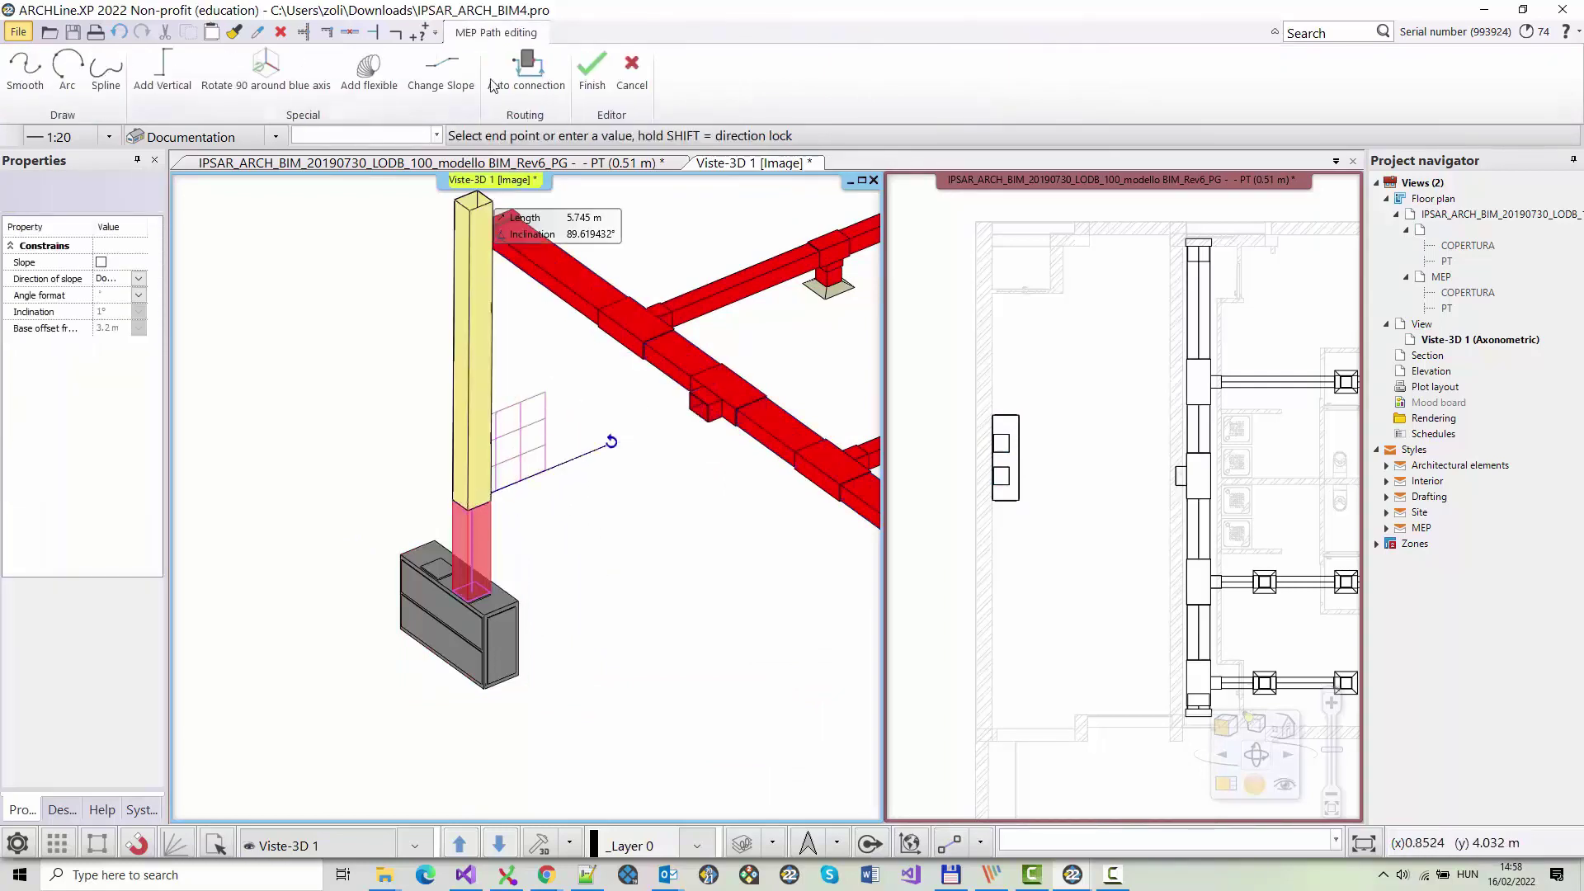
pyautogui.press('Escape')
pyautogui.click(653, 411)
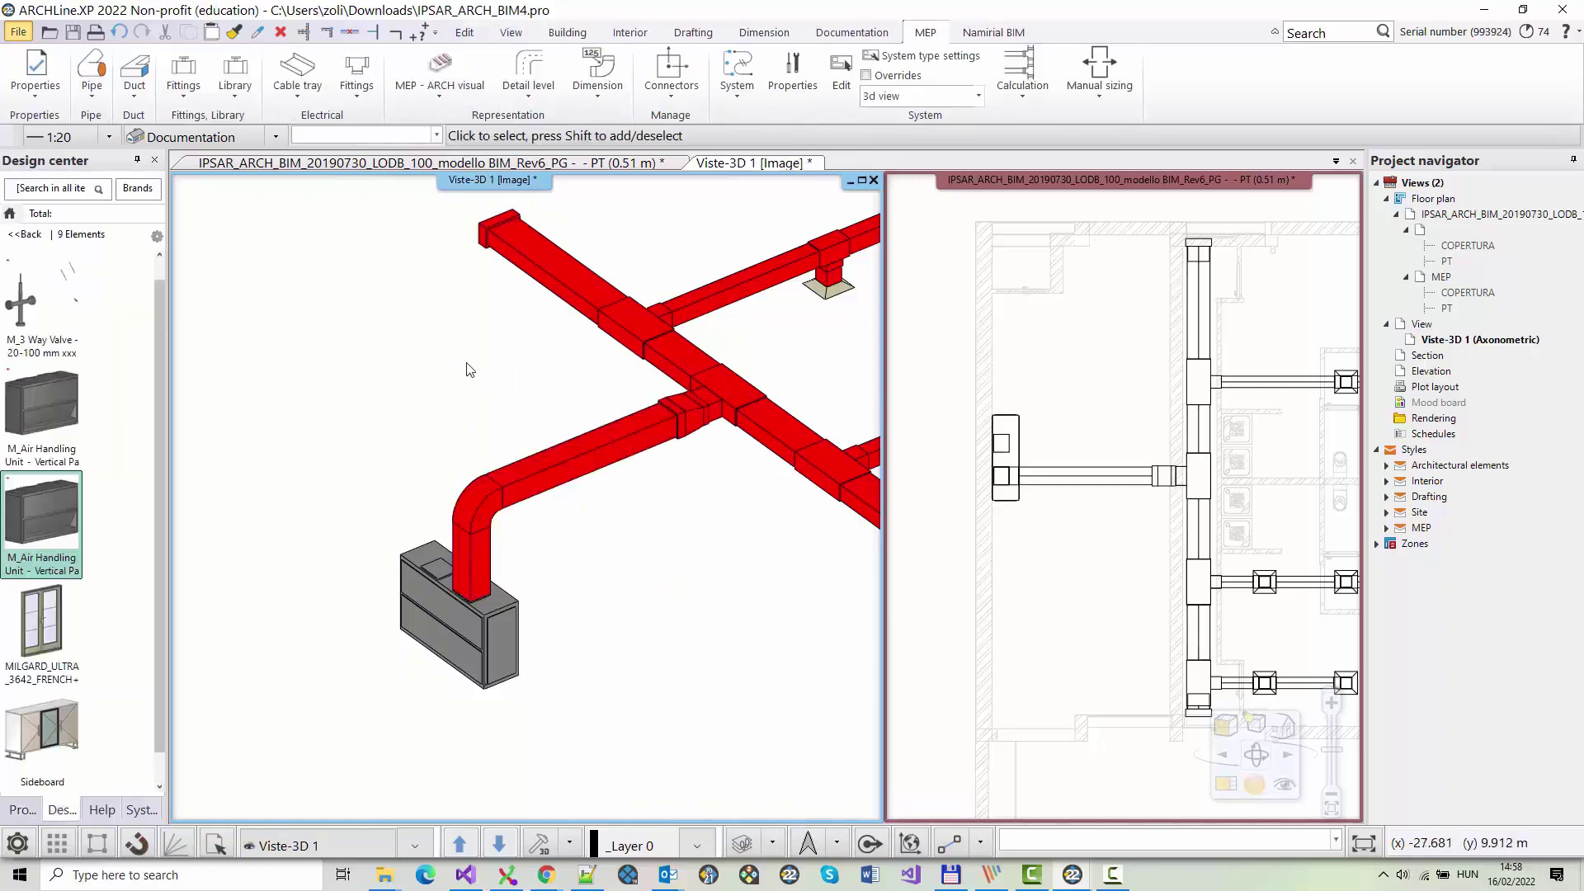
# Reset the MEP-ARCH visual of the 3D view to inspect the whole building, and set it to MEP primary.
pyautogui.click(434, 96)
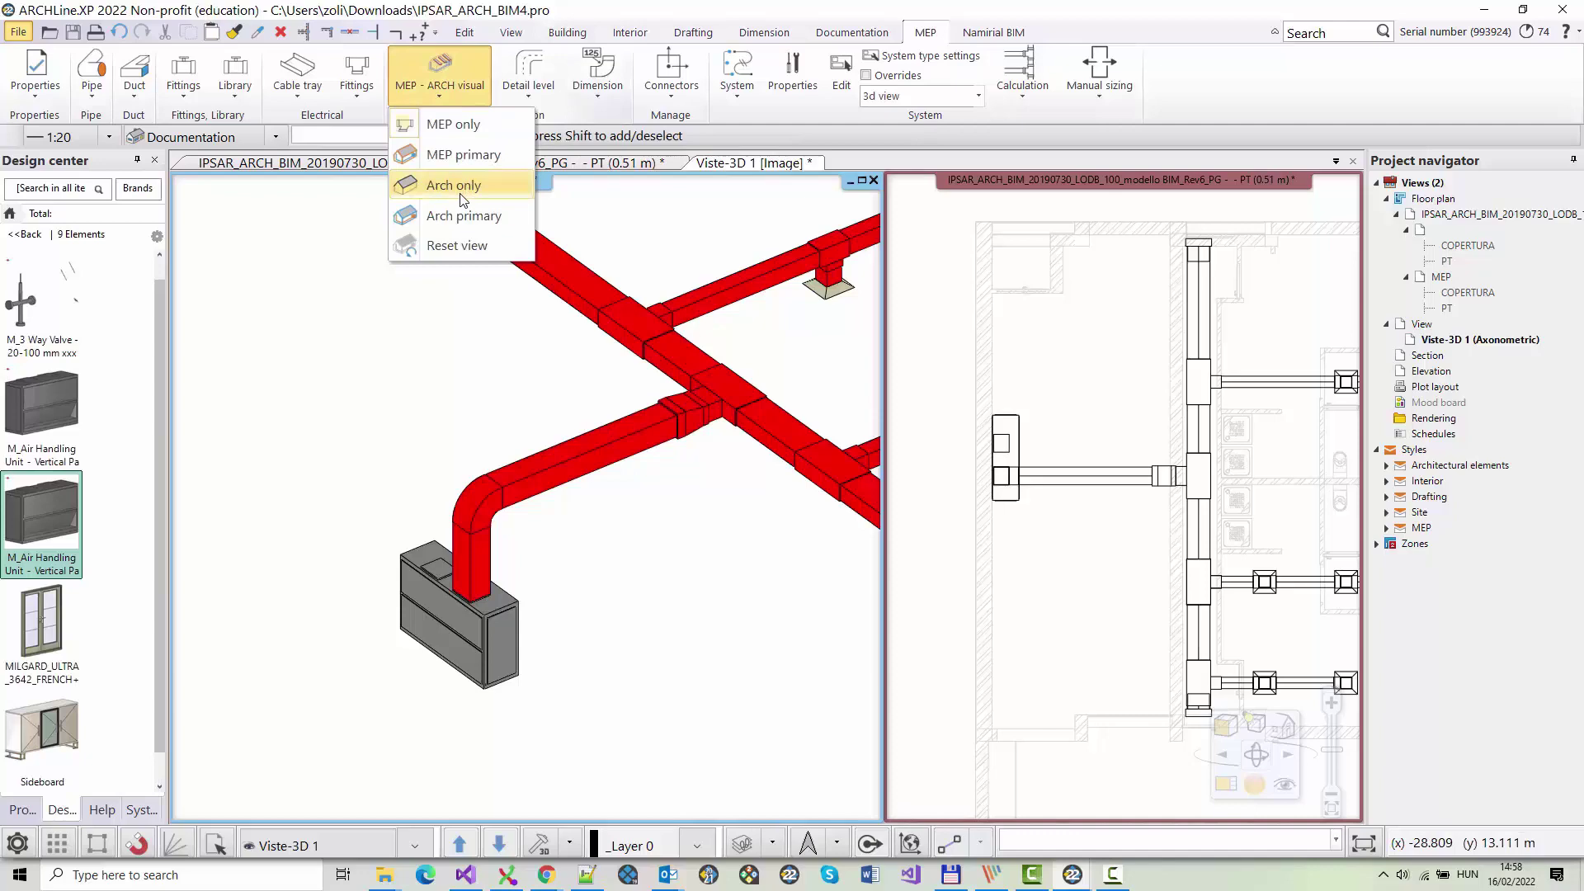
pyautogui.click(474, 245)
pyautogui.scroll(4, 462, 450)
pyautogui.scroll(-5, 462, 449)
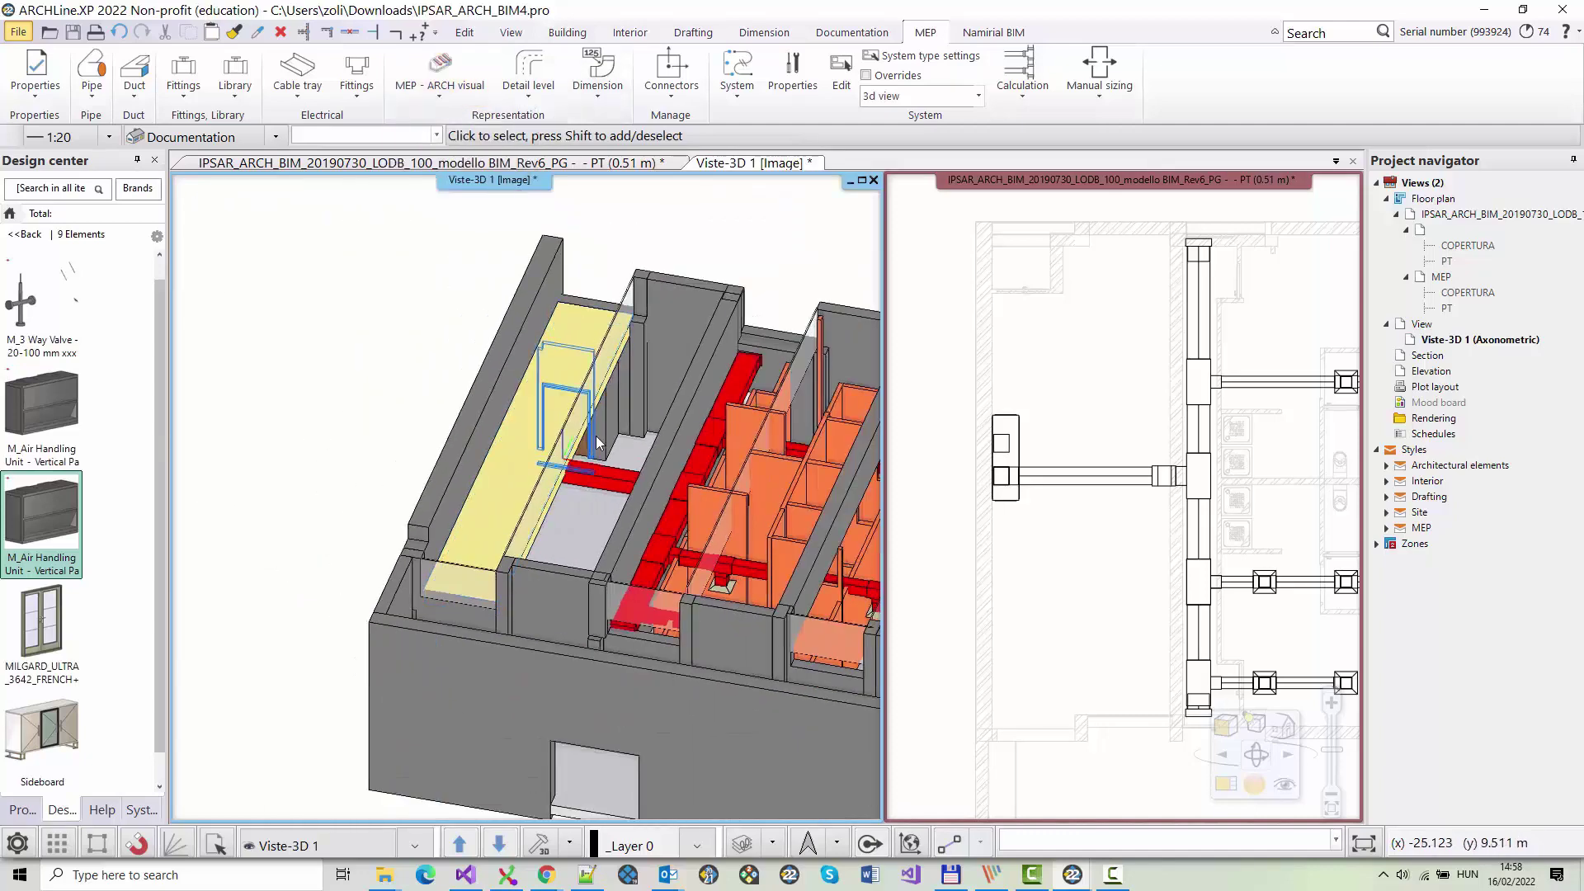
pyautogui.click(439, 91)
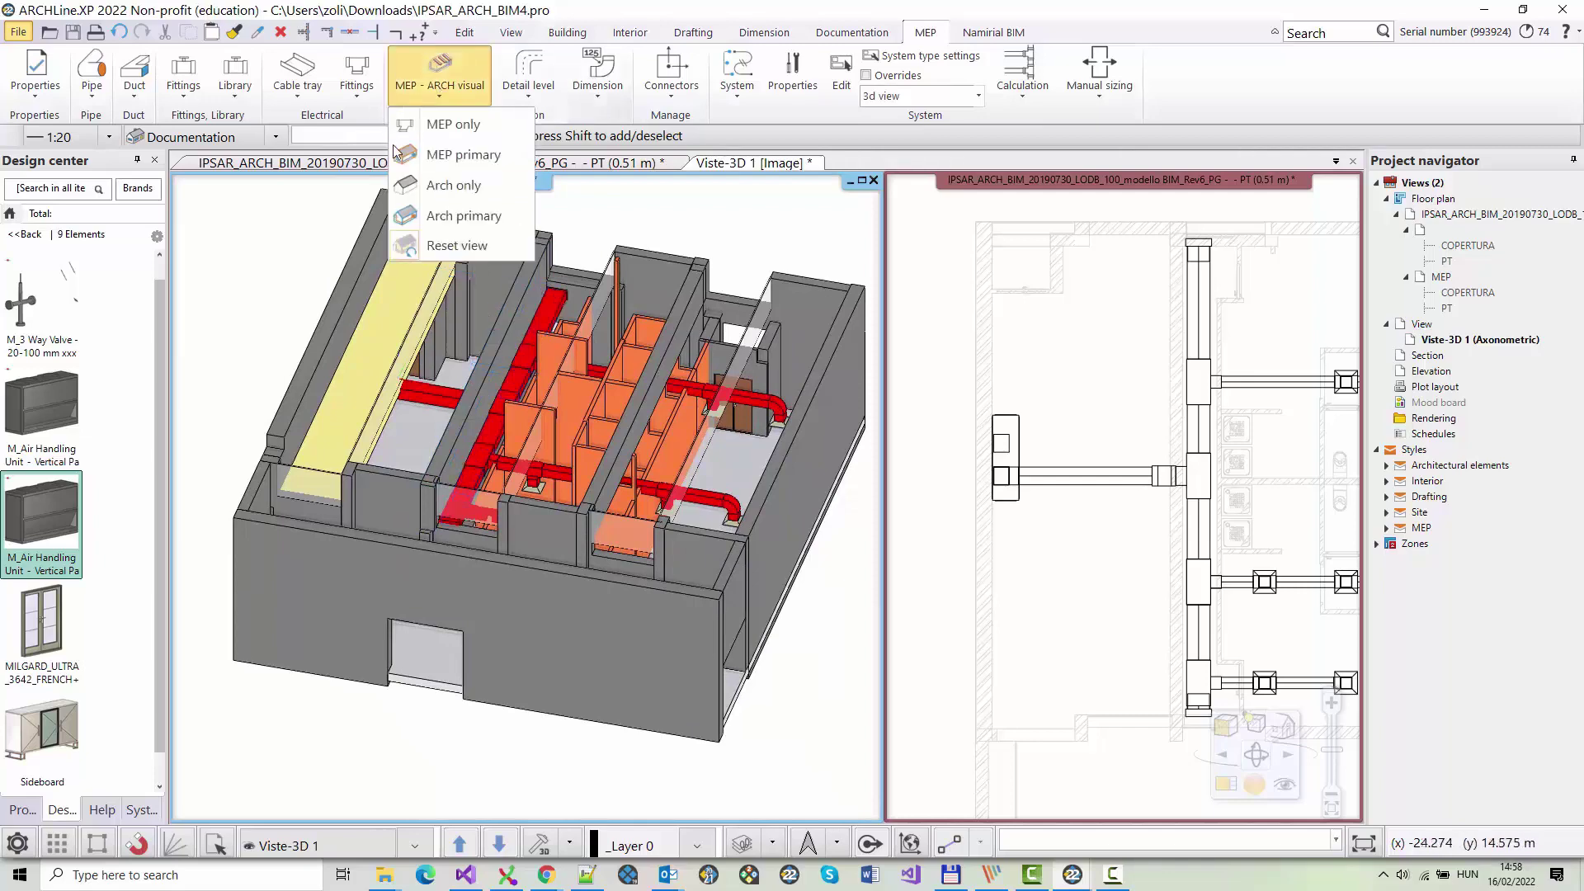
pyautogui.click(465, 155)
pyautogui.moveTo(512, 355); pyautogui.dragTo(590, 355, button='middle')
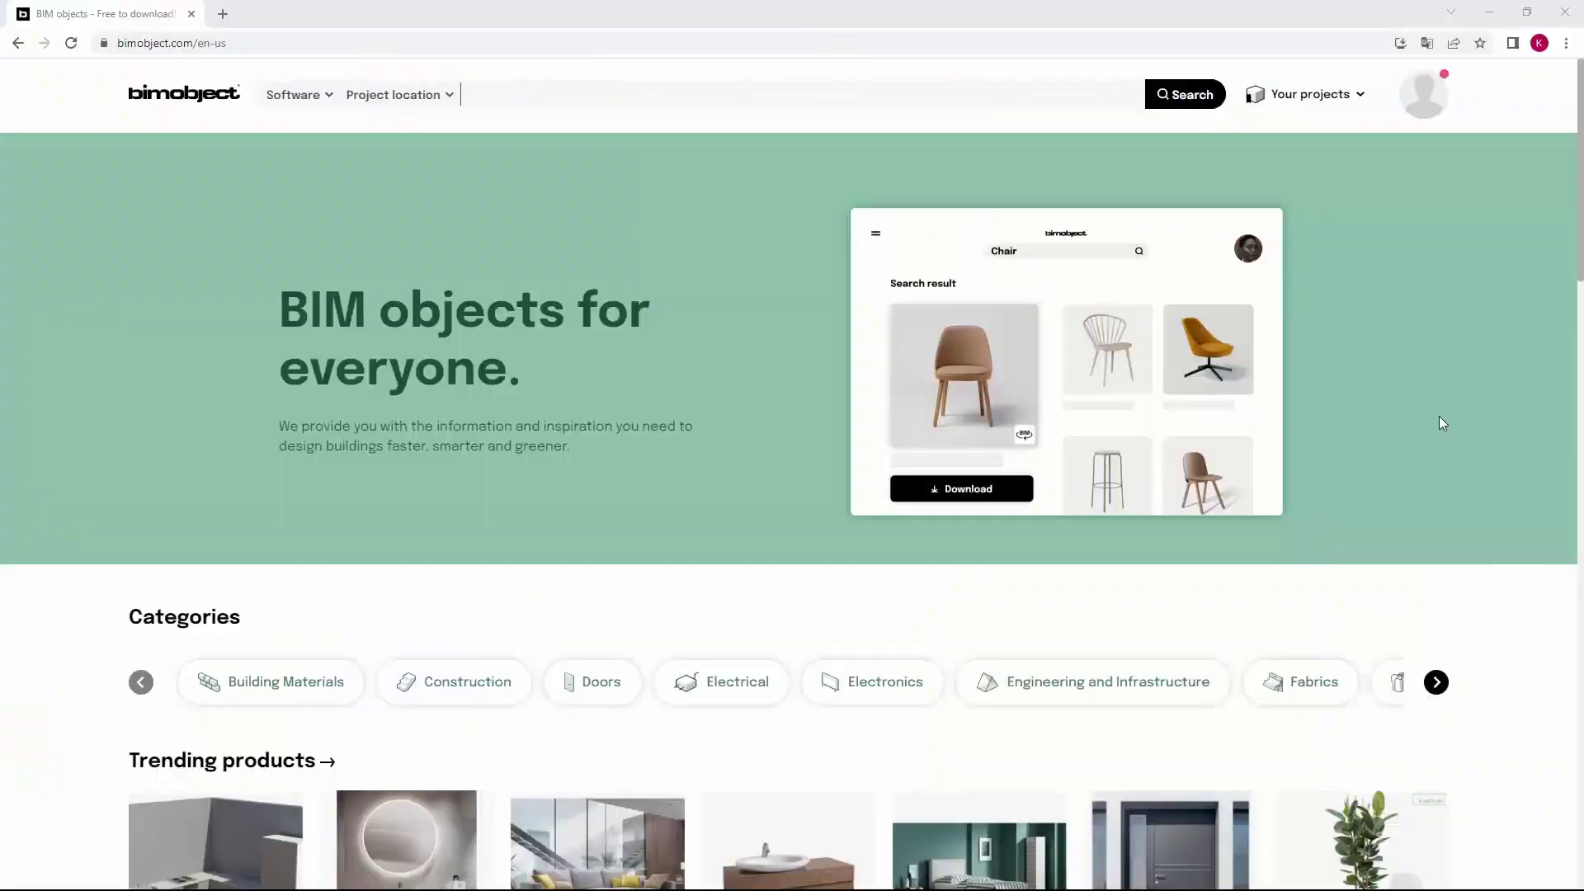
# On bimobject.com, open the Doors category and download the K.LINE Entrance door Collection Surface in Revit format.
pyautogui.moveTo(1581, 235)
pyautogui.mouseDown()
pyautogui.moveTo(1580, 300)
pyautogui.moveTo(1580, 233)
pyautogui.mouseUp()
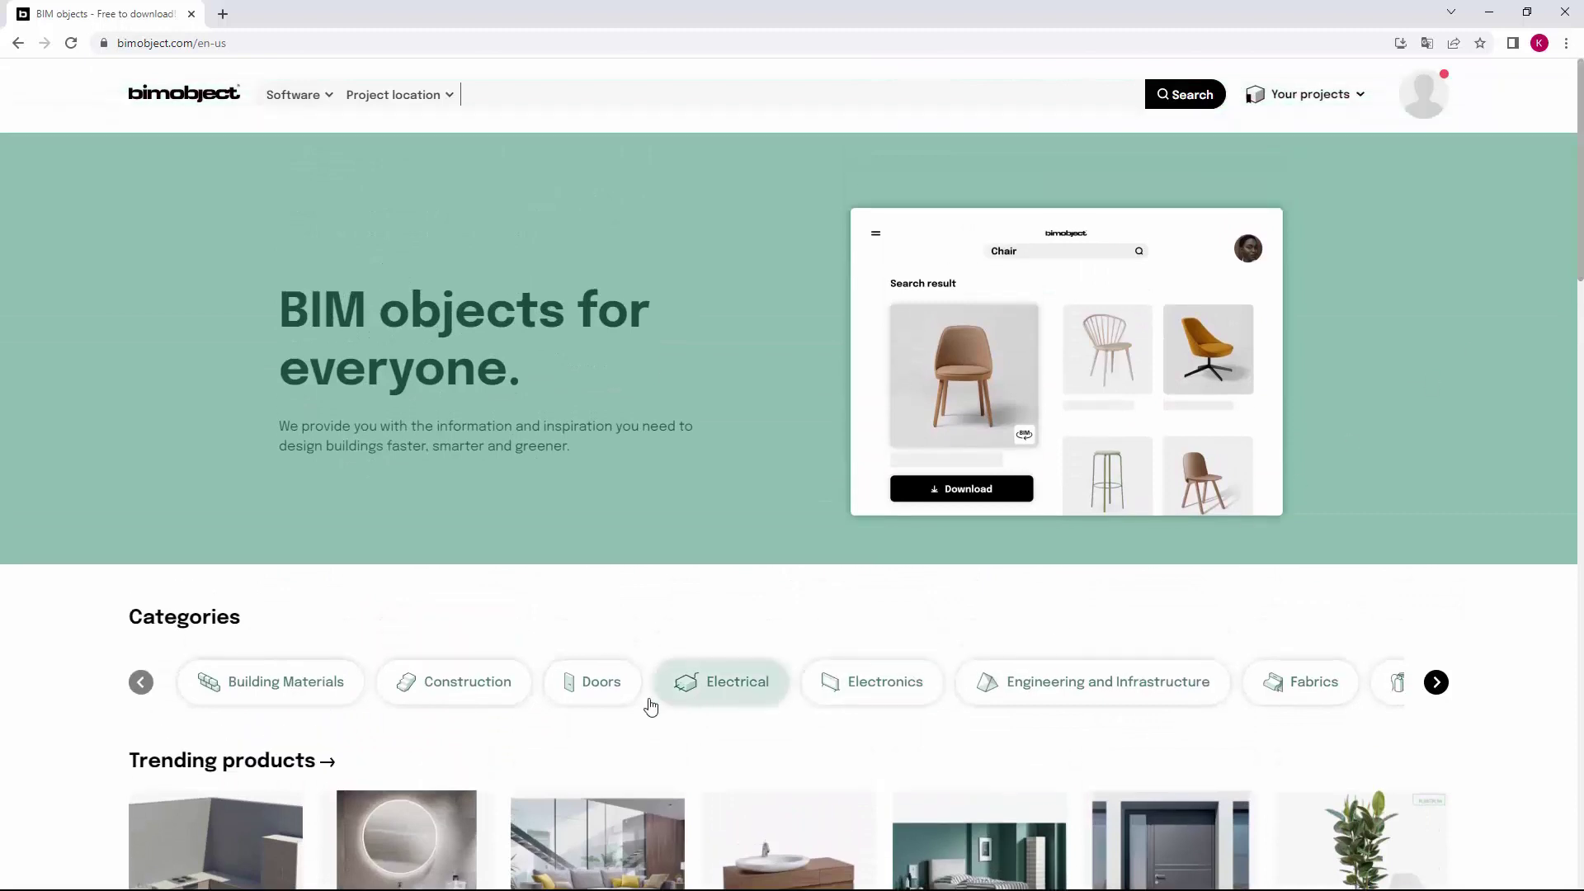
pyautogui.click(587, 696)
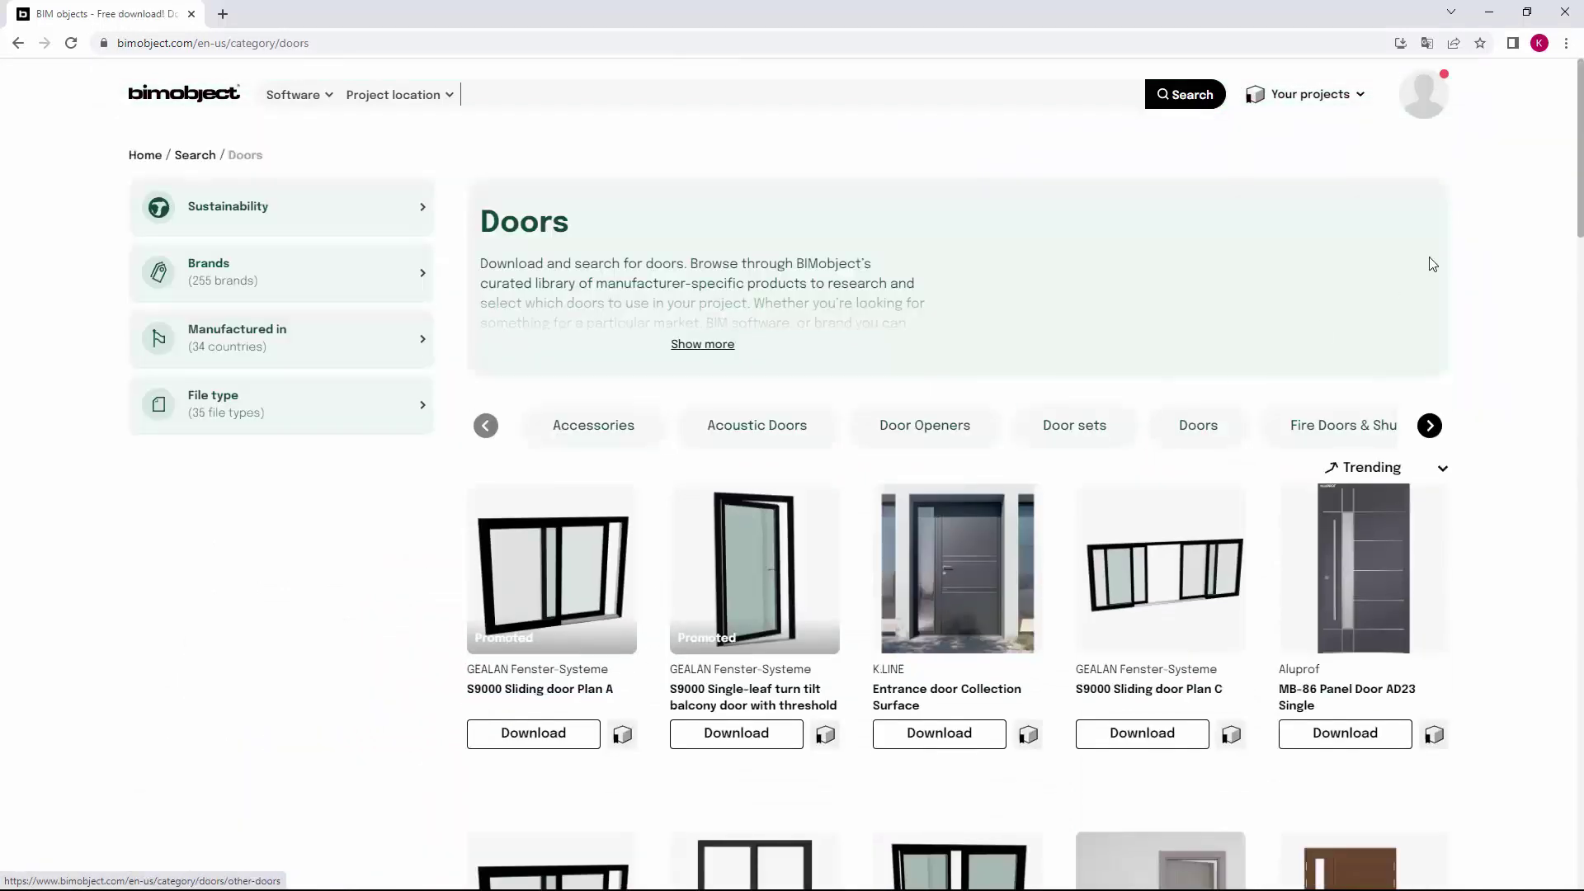
pyautogui.moveTo(1581, 204)
pyautogui.mouseDown()
pyautogui.moveTo(1580, 545)
pyautogui.moveTo(1581, 231)
pyautogui.mouseUp()
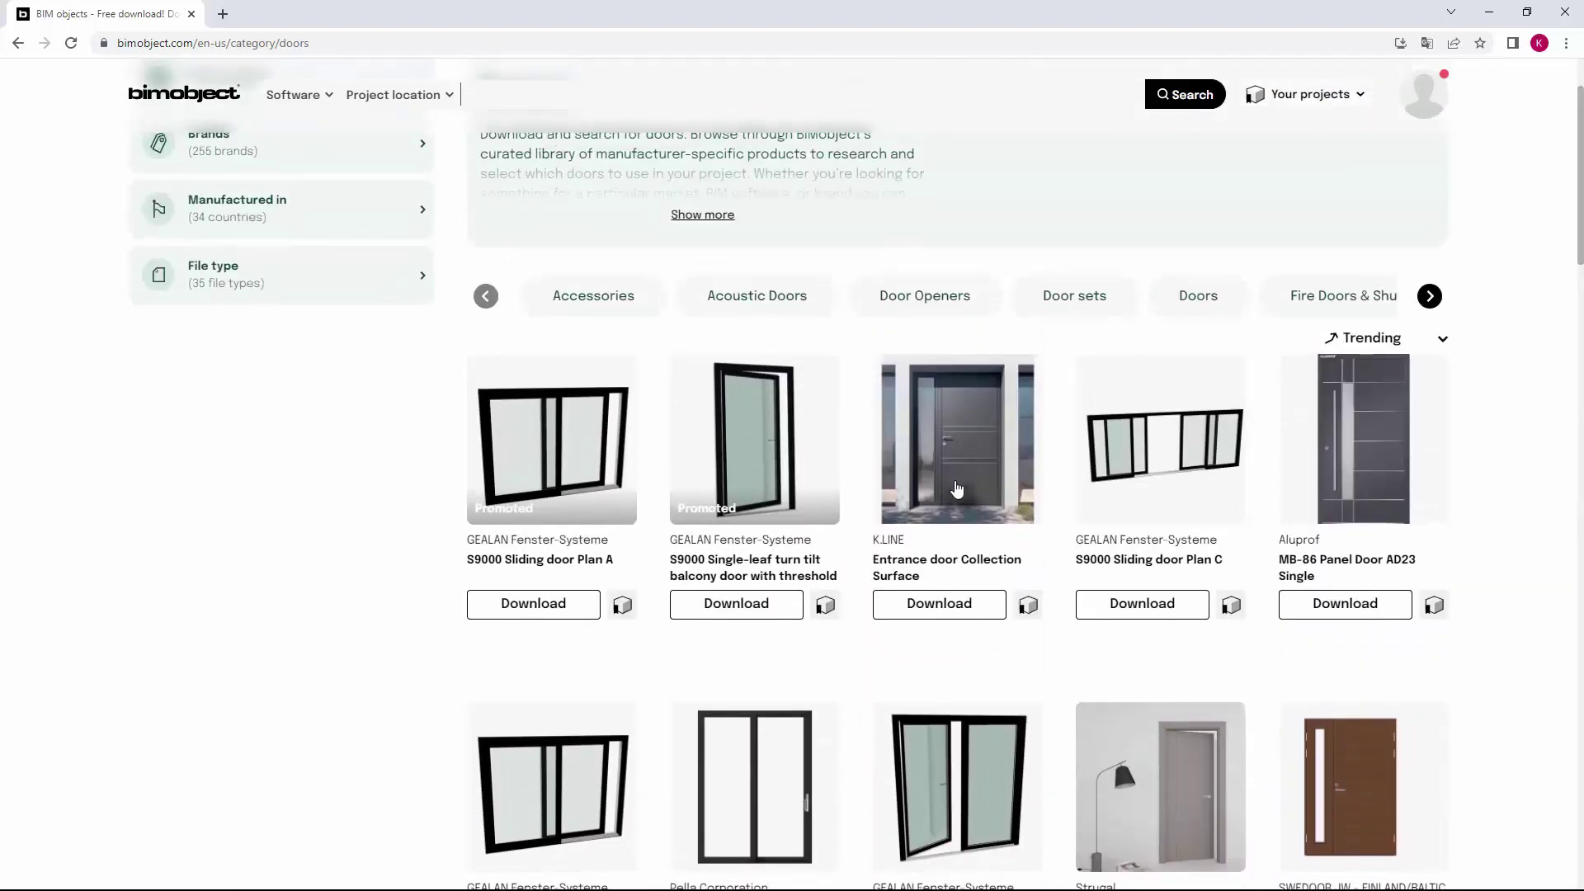
pyautogui.click(940, 604)
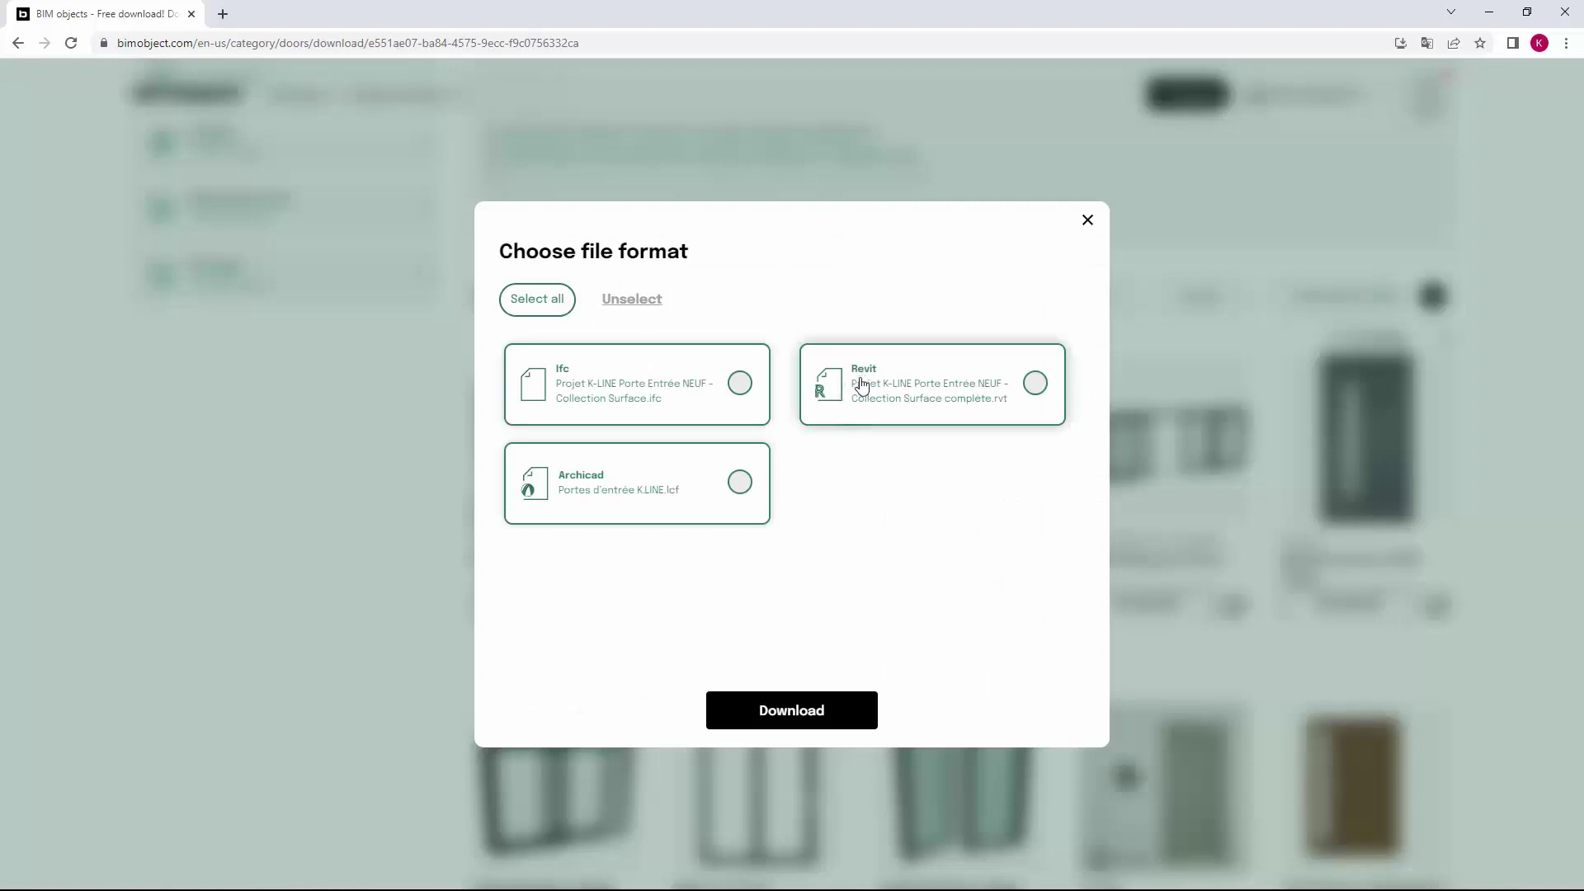
pyautogui.click(1047, 396)
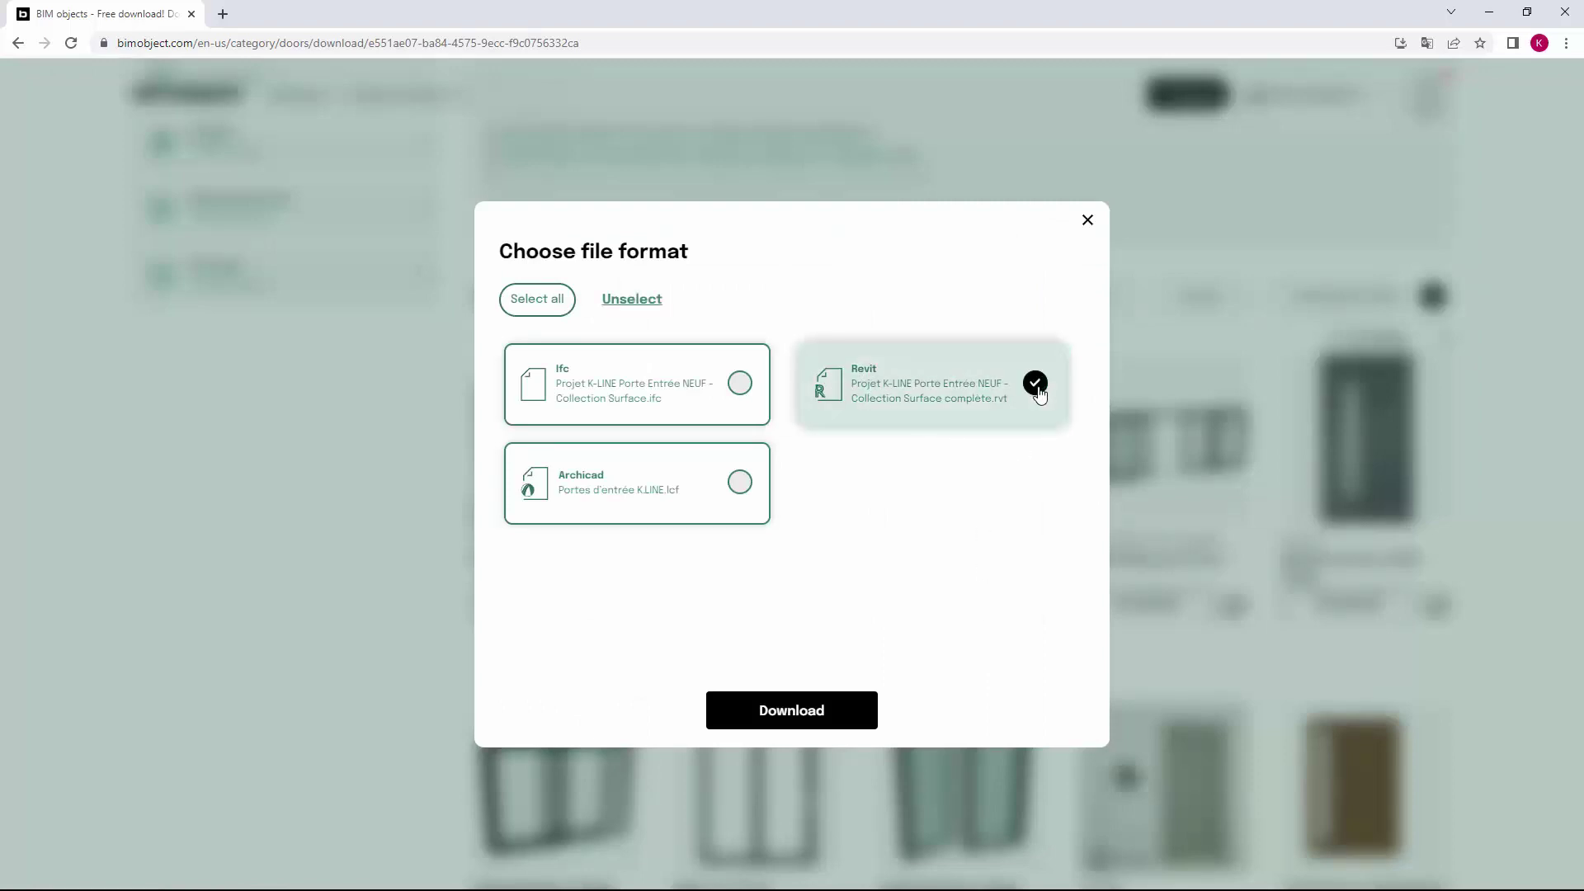
pyautogui.click(813, 716)
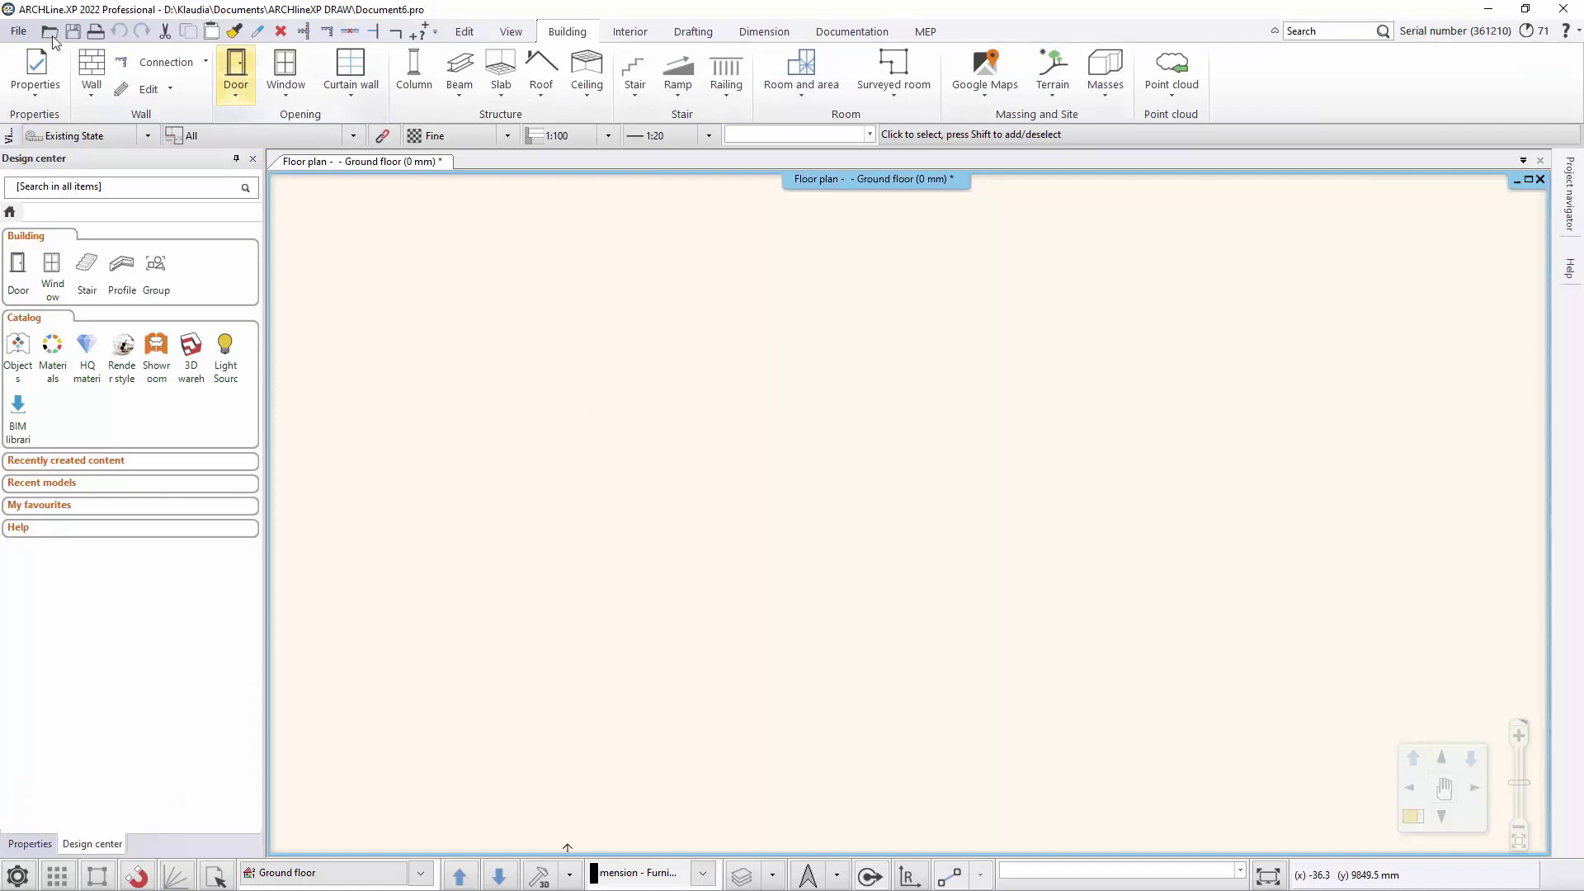
# In ARCHLine.XP, import the downloaded Projet K-LINE Porte Entrée NEUF - Collection Surface complète.rvt, closing the current project without saving.
pyautogui.click(18, 31)
pyautogui.moveTo(48, 218)
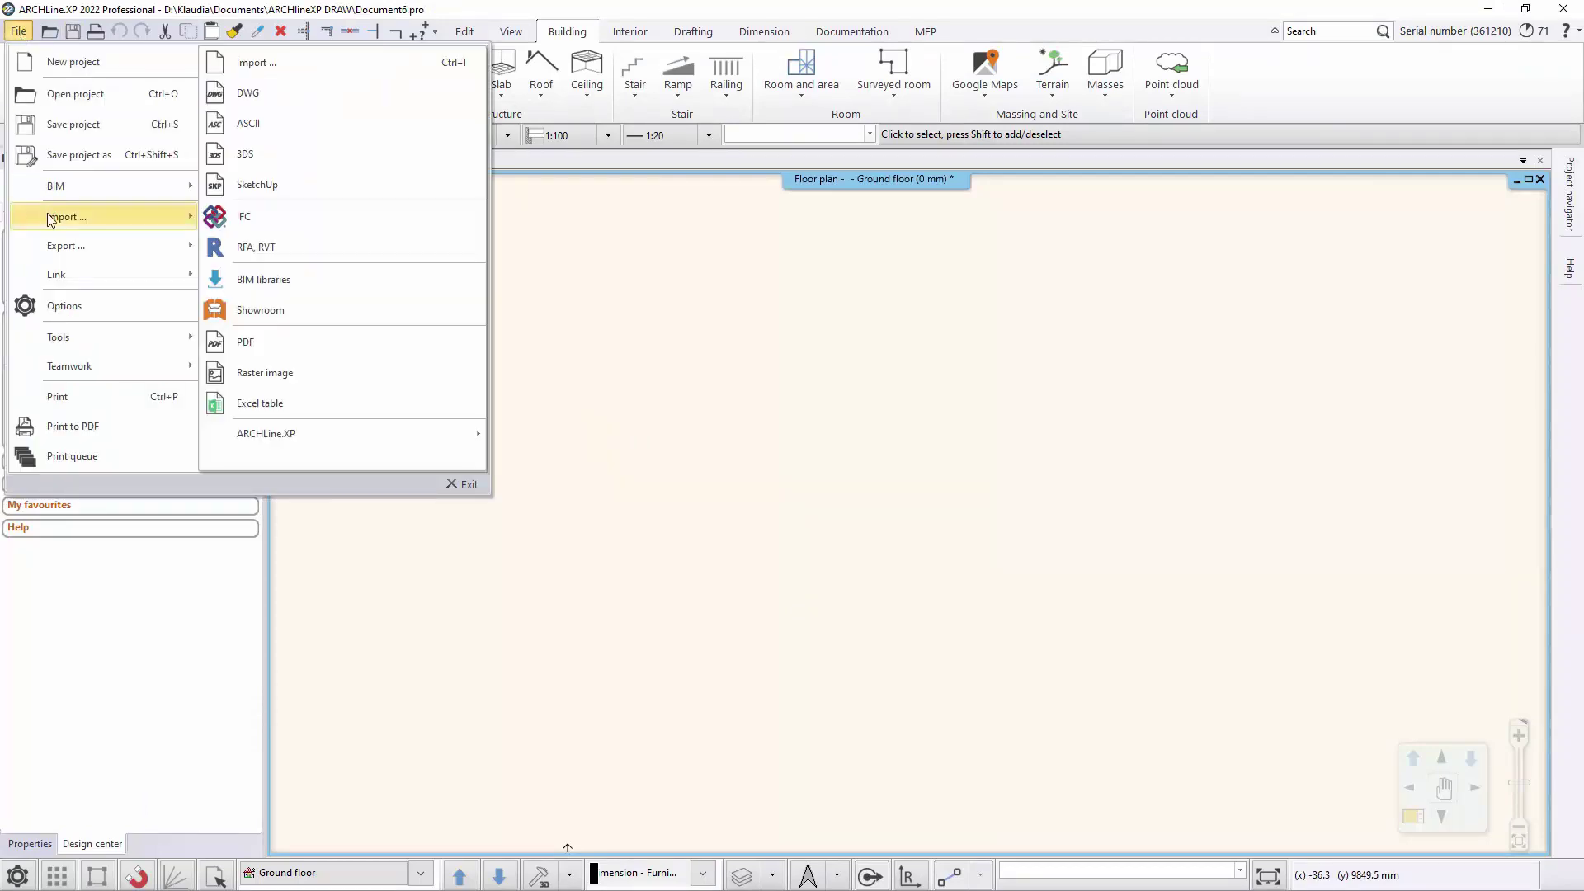
pyautogui.click(280, 247)
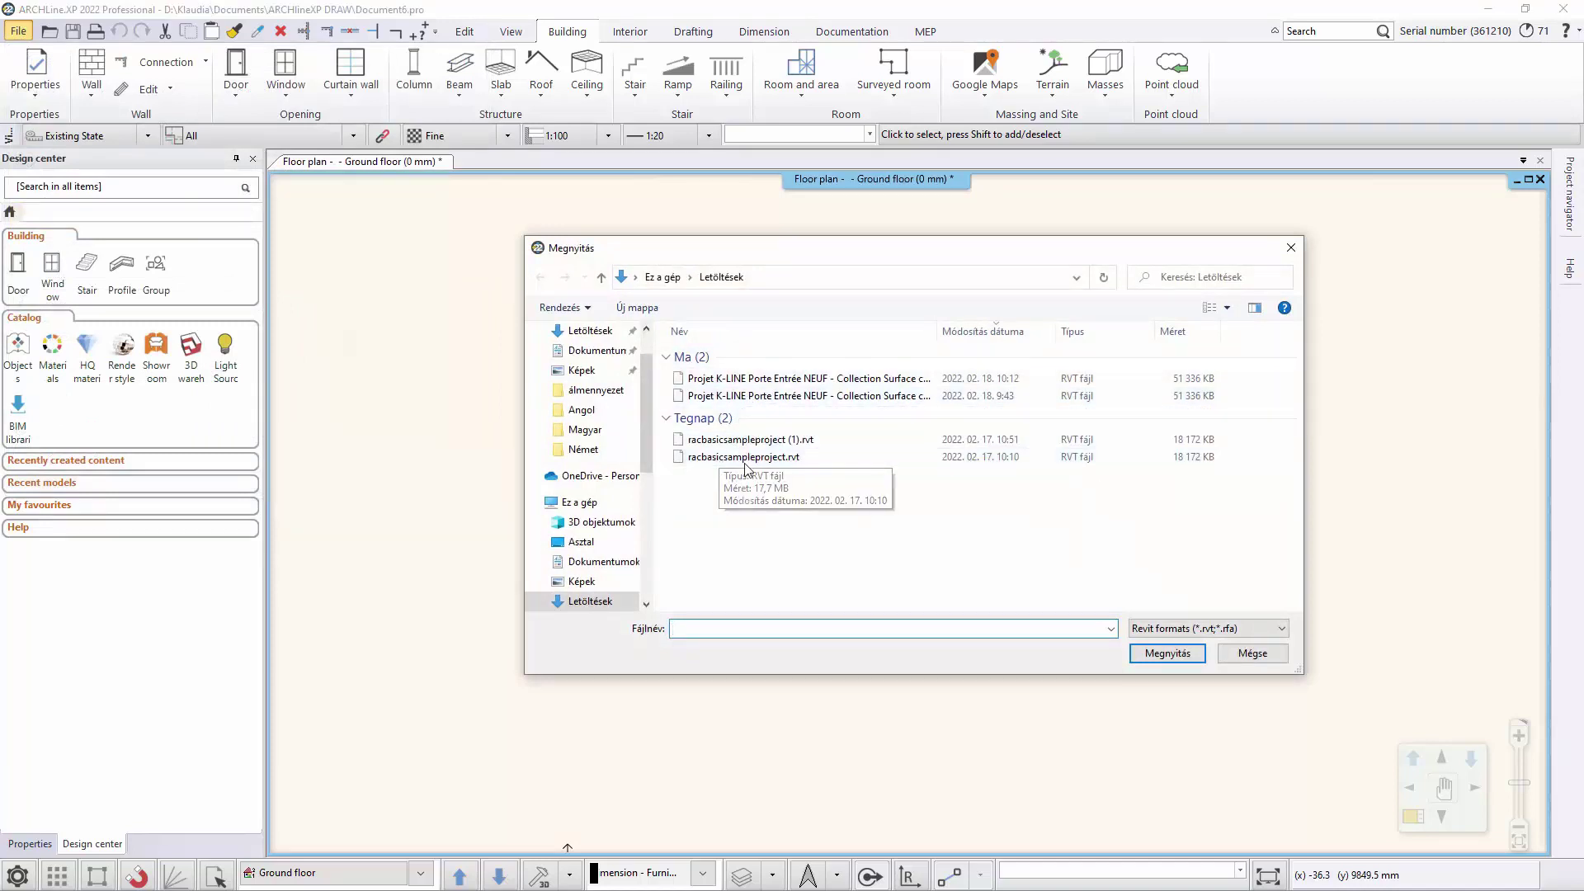
pyautogui.click(784, 397)
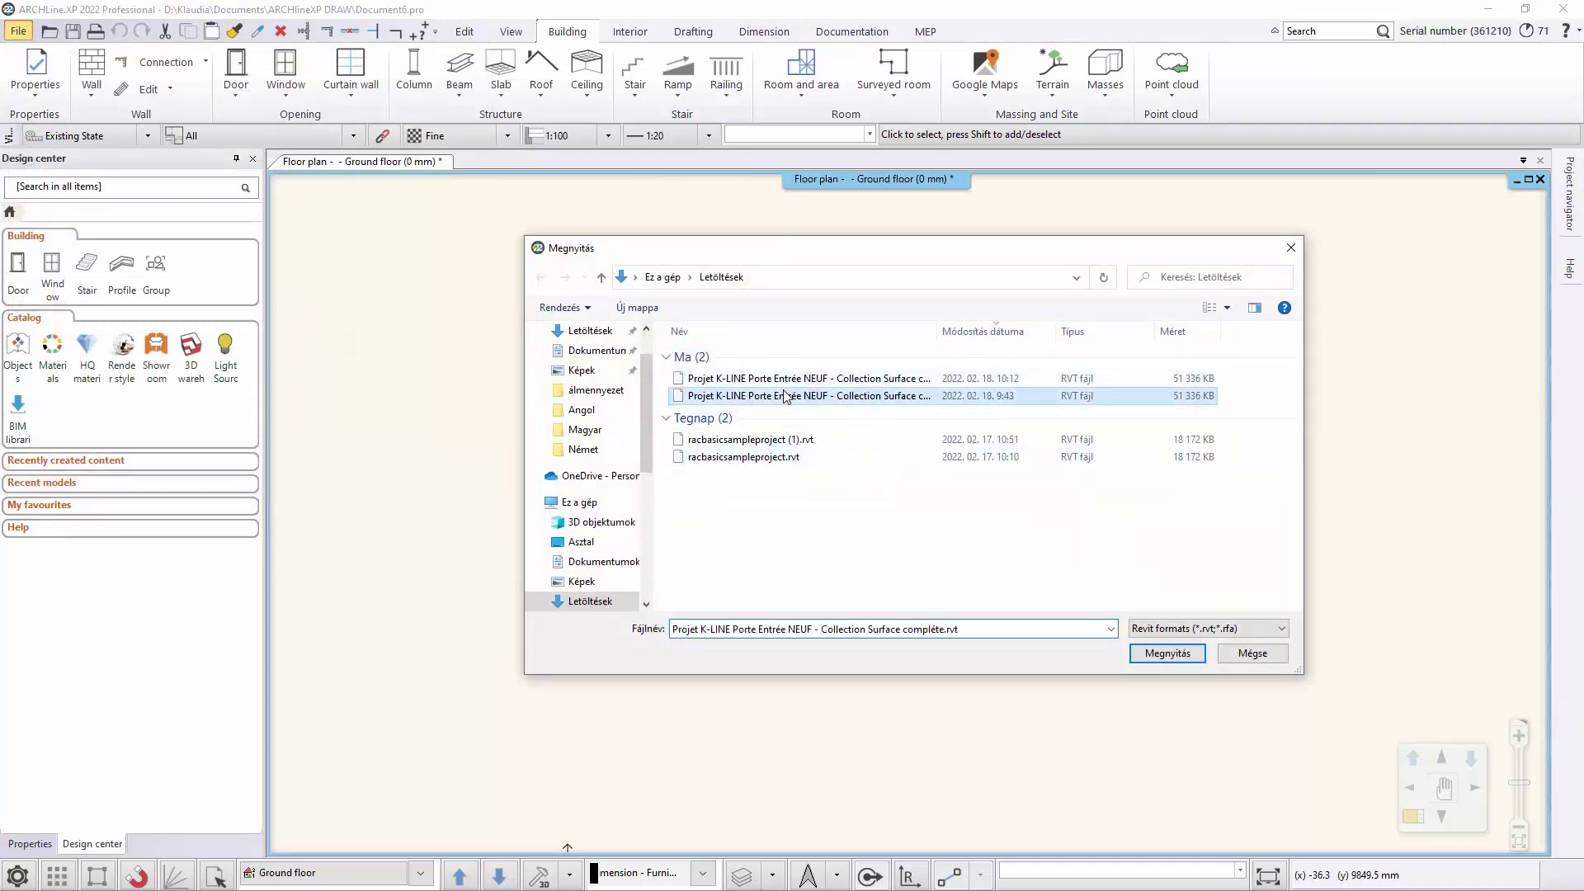
pyautogui.click(1176, 657)
pyautogui.click(749, 428)
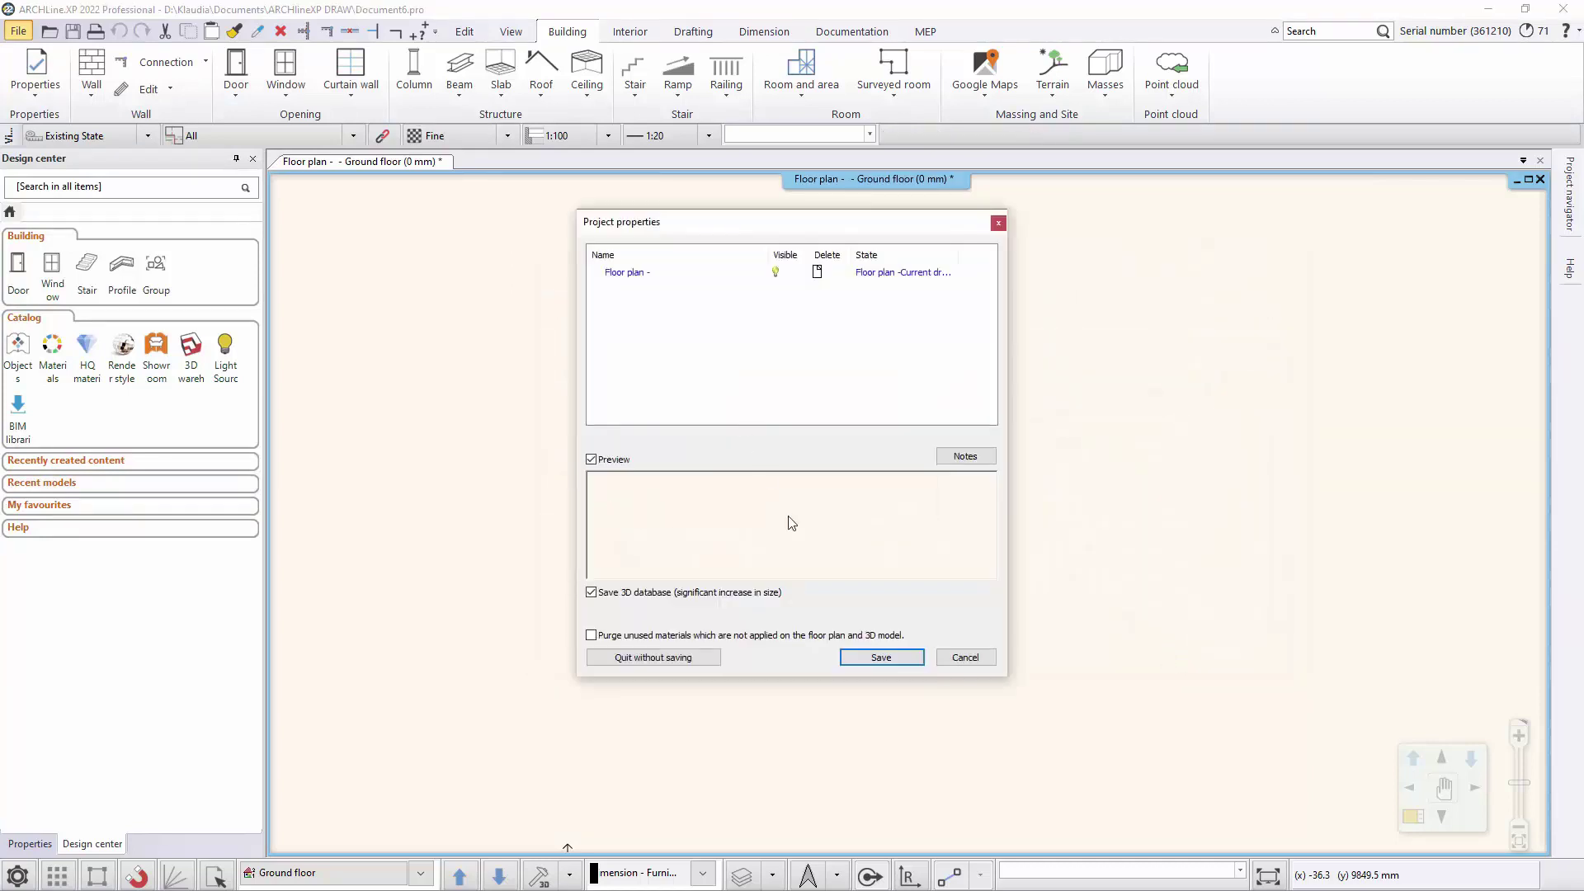
pyautogui.click(713, 659)
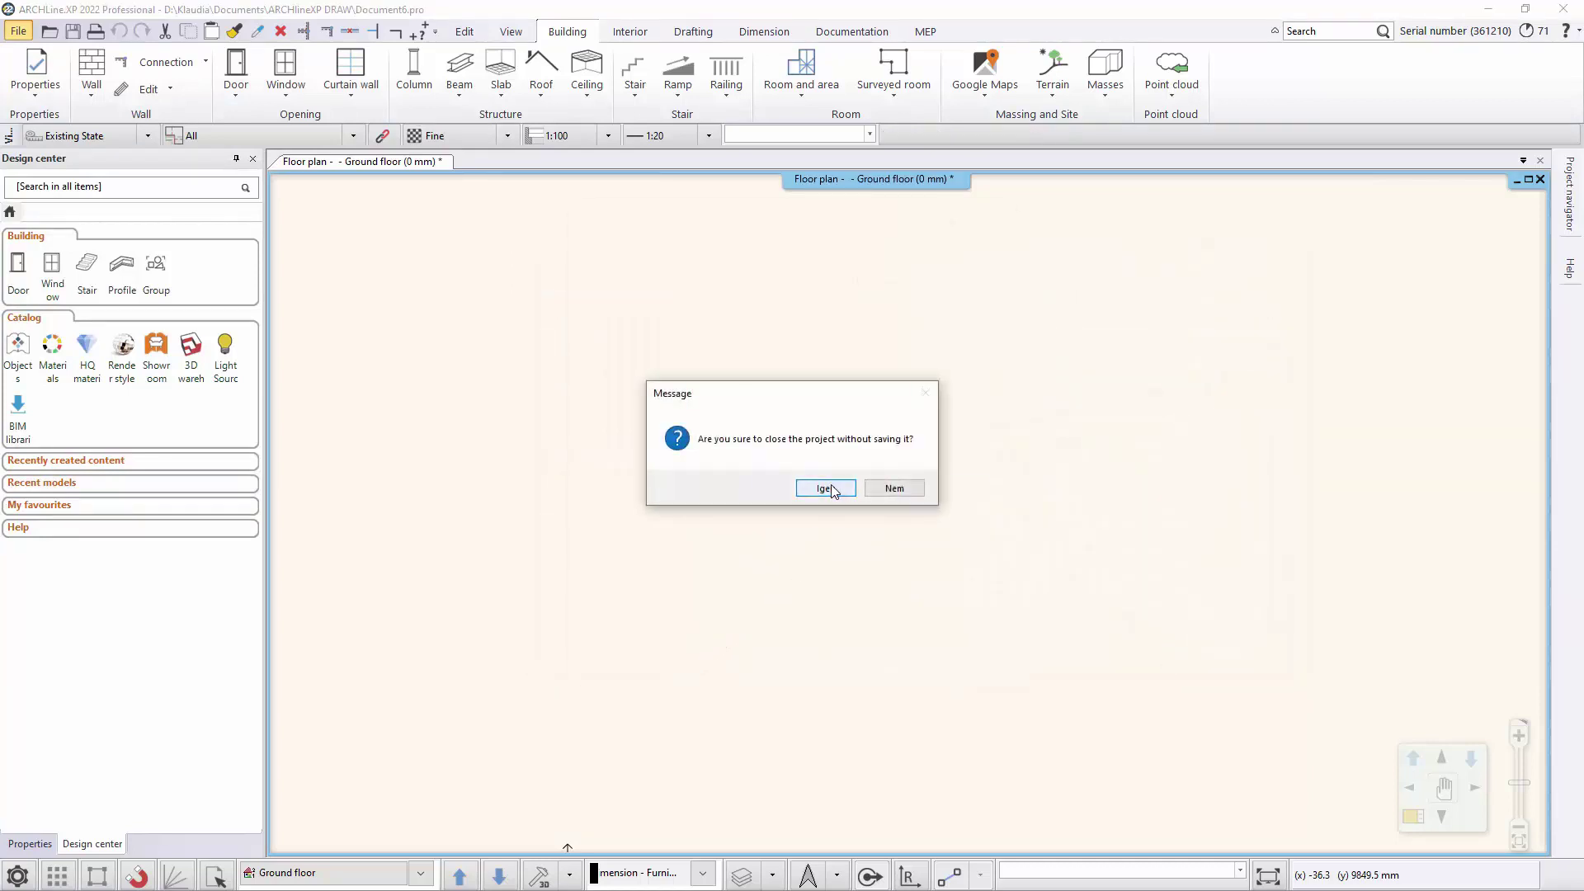
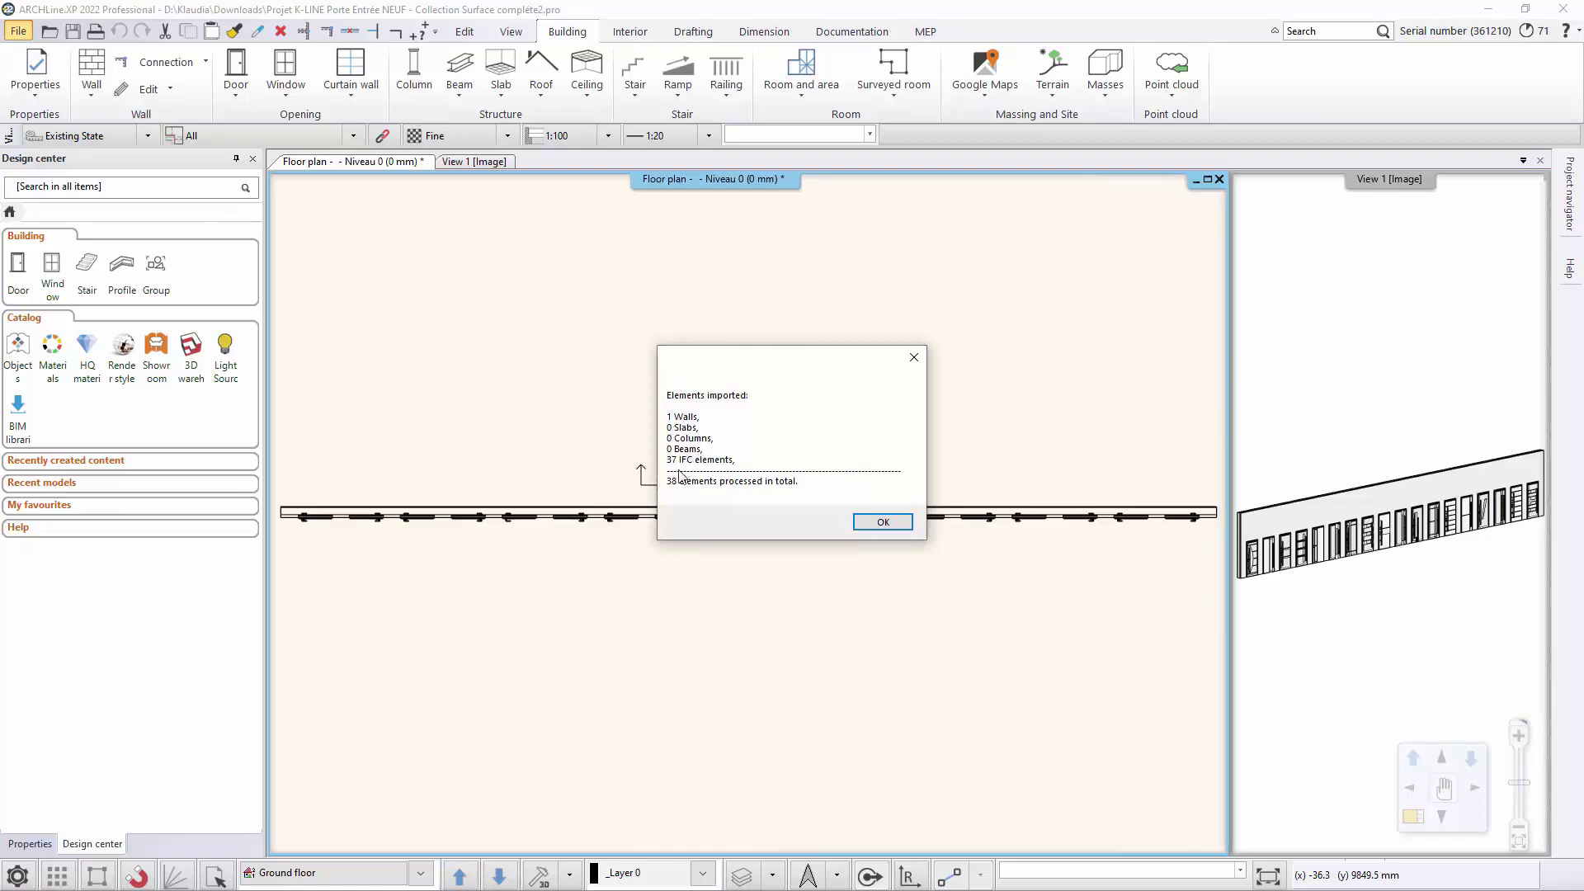
pyautogui.click(882, 523)
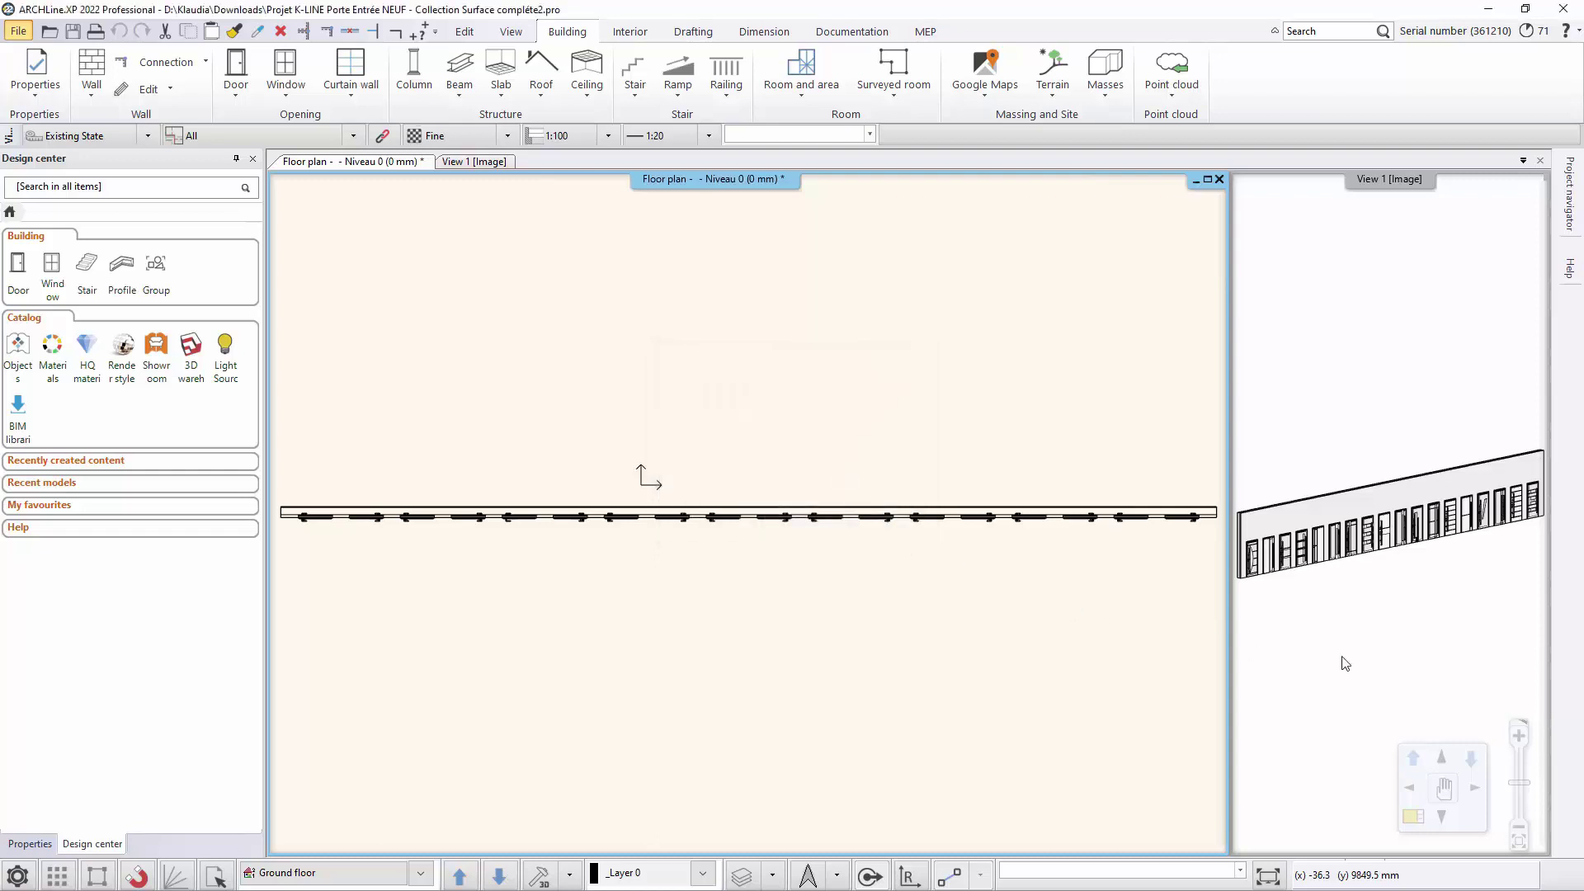
# Make the 3D view of the imported door wall the main view in place of the floor plan.
pyautogui.click(1361, 753)
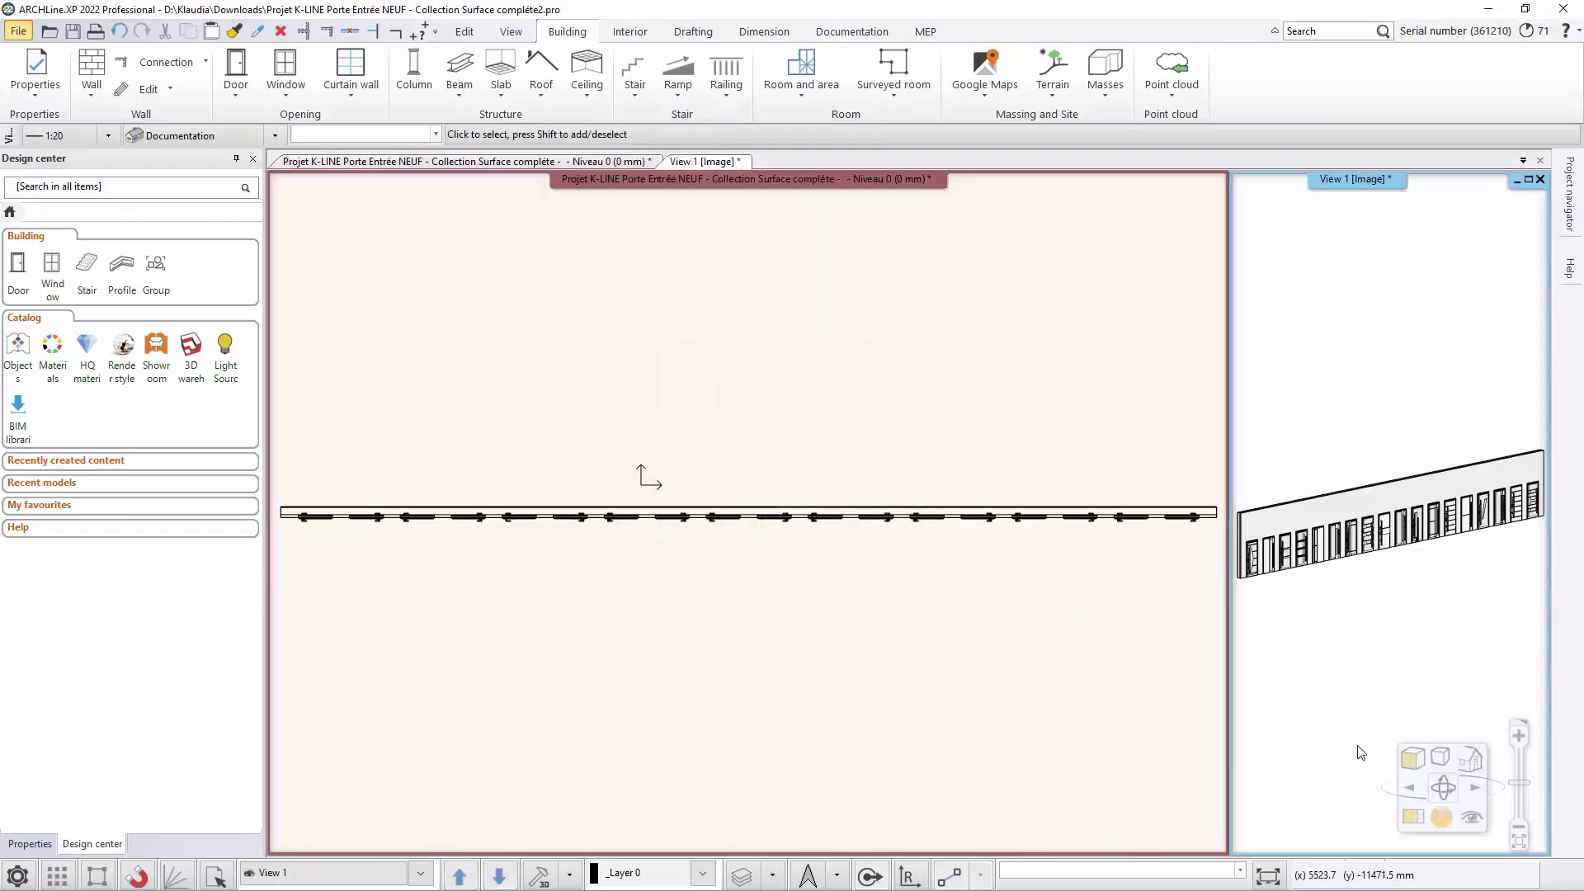
pyautogui.doubleClick(1369, 775)
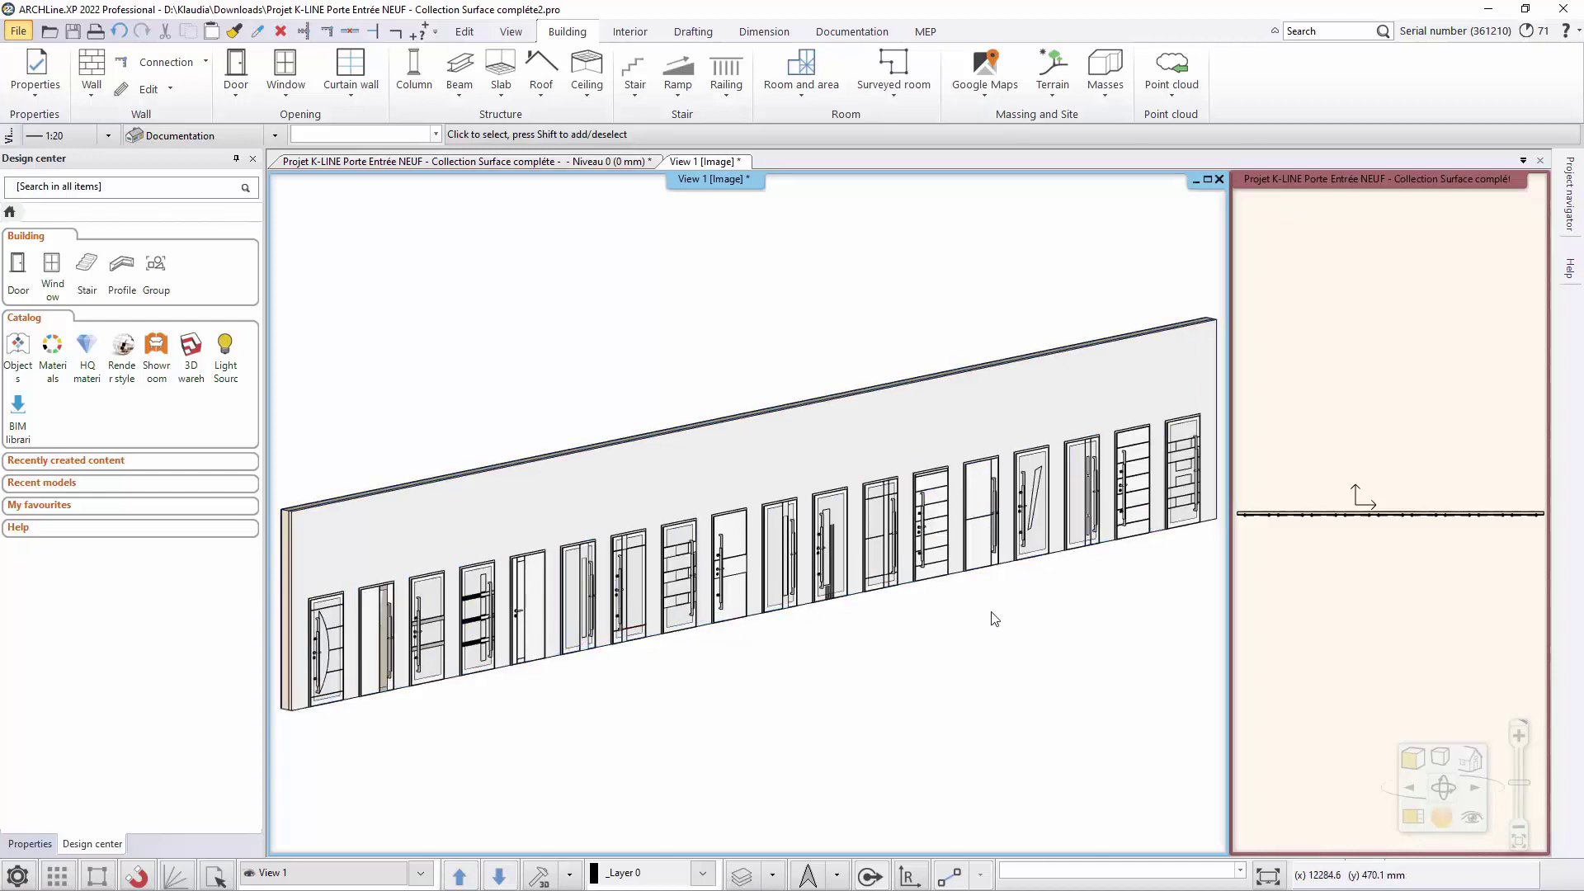
pyautogui.scroll(2, 938, 615)
pyautogui.scroll(2, 845, 576)
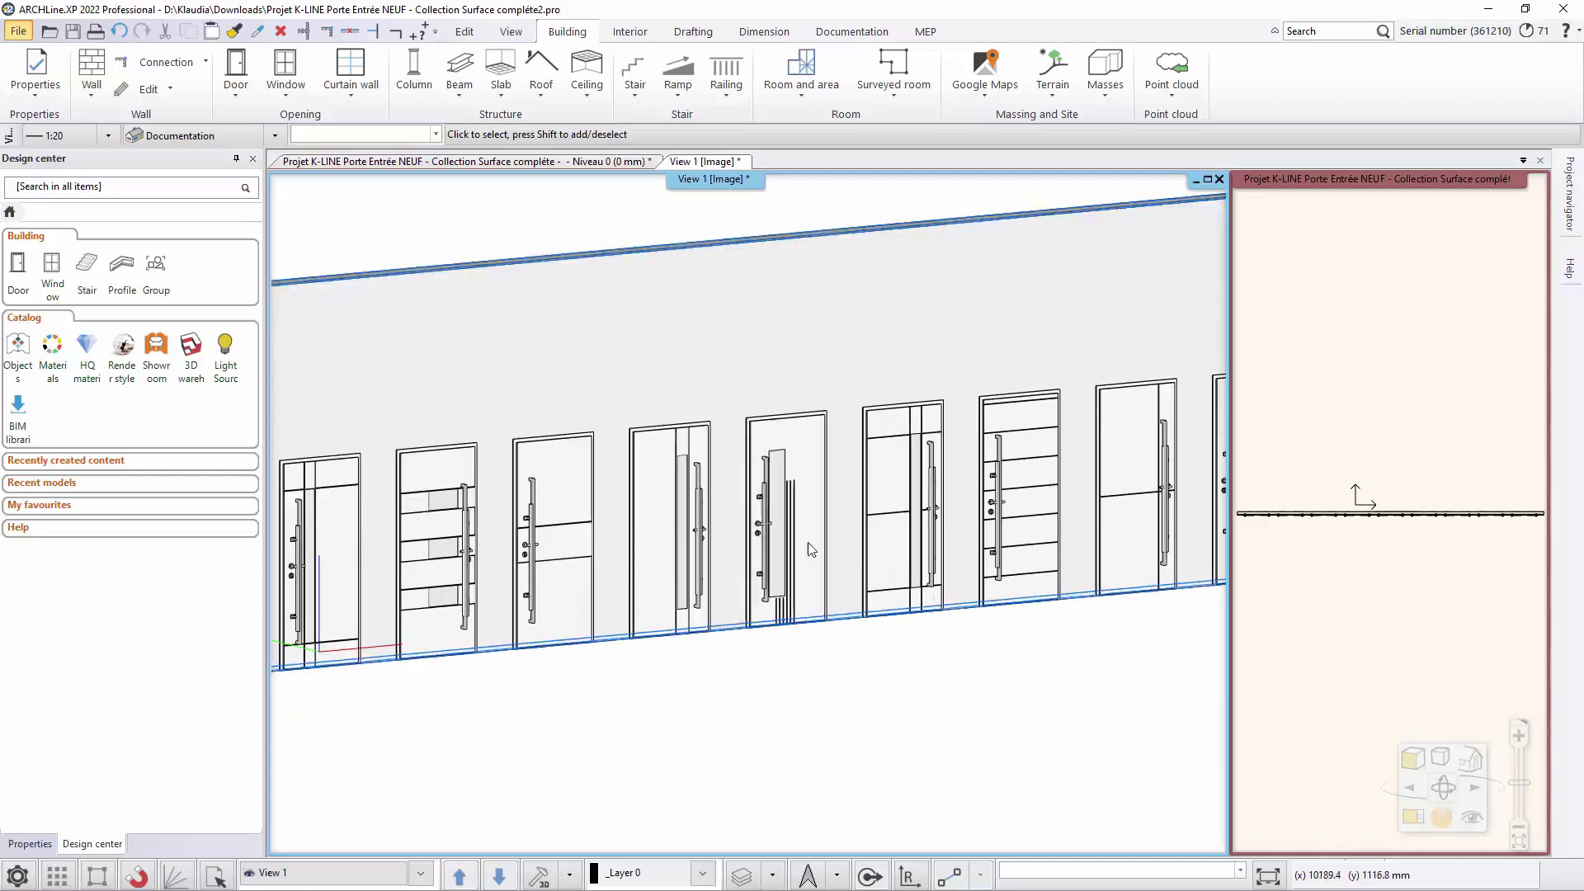
# Convert the door with the vertical stripes in mid-wall to a door/window, fitting the four side and front hotspots to its frame.
pyautogui.click(790, 513)
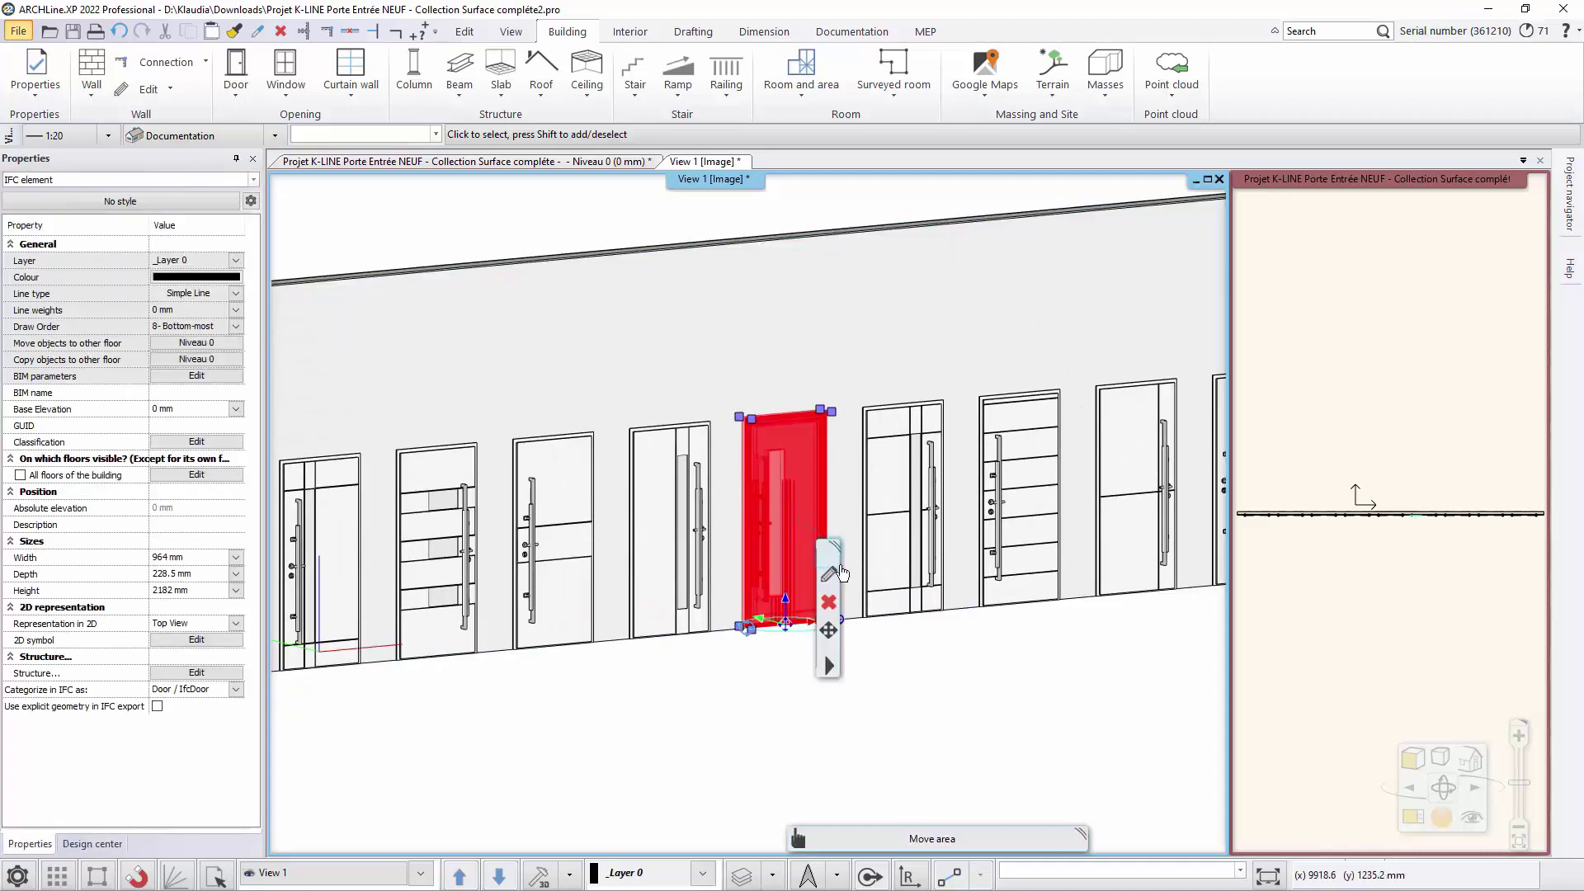
pyautogui.rightClick(787, 496)
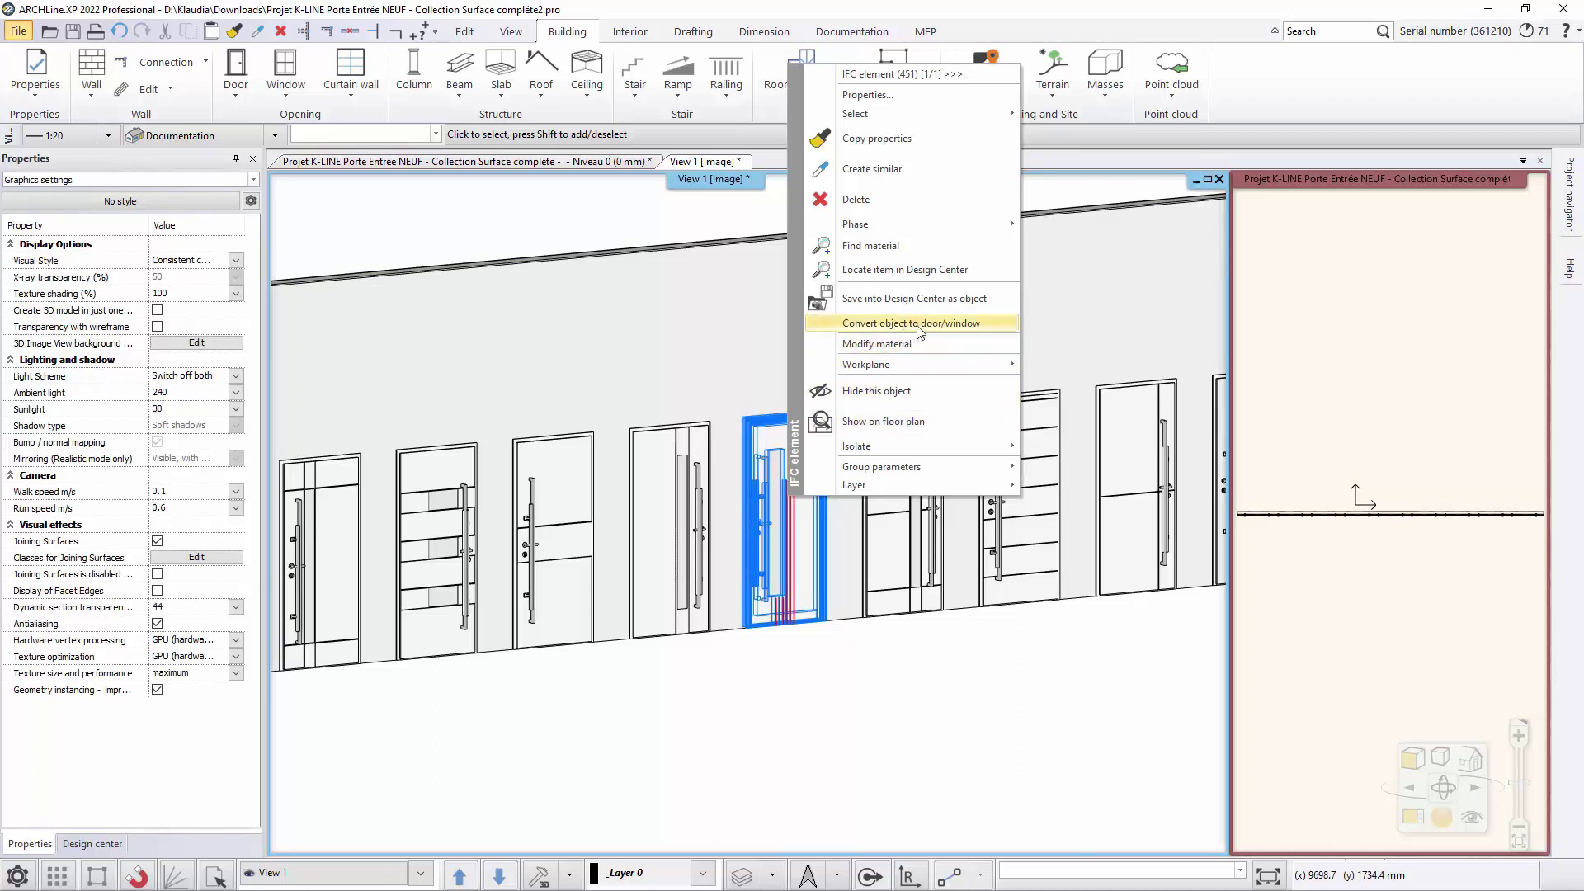
pyautogui.click(871, 327)
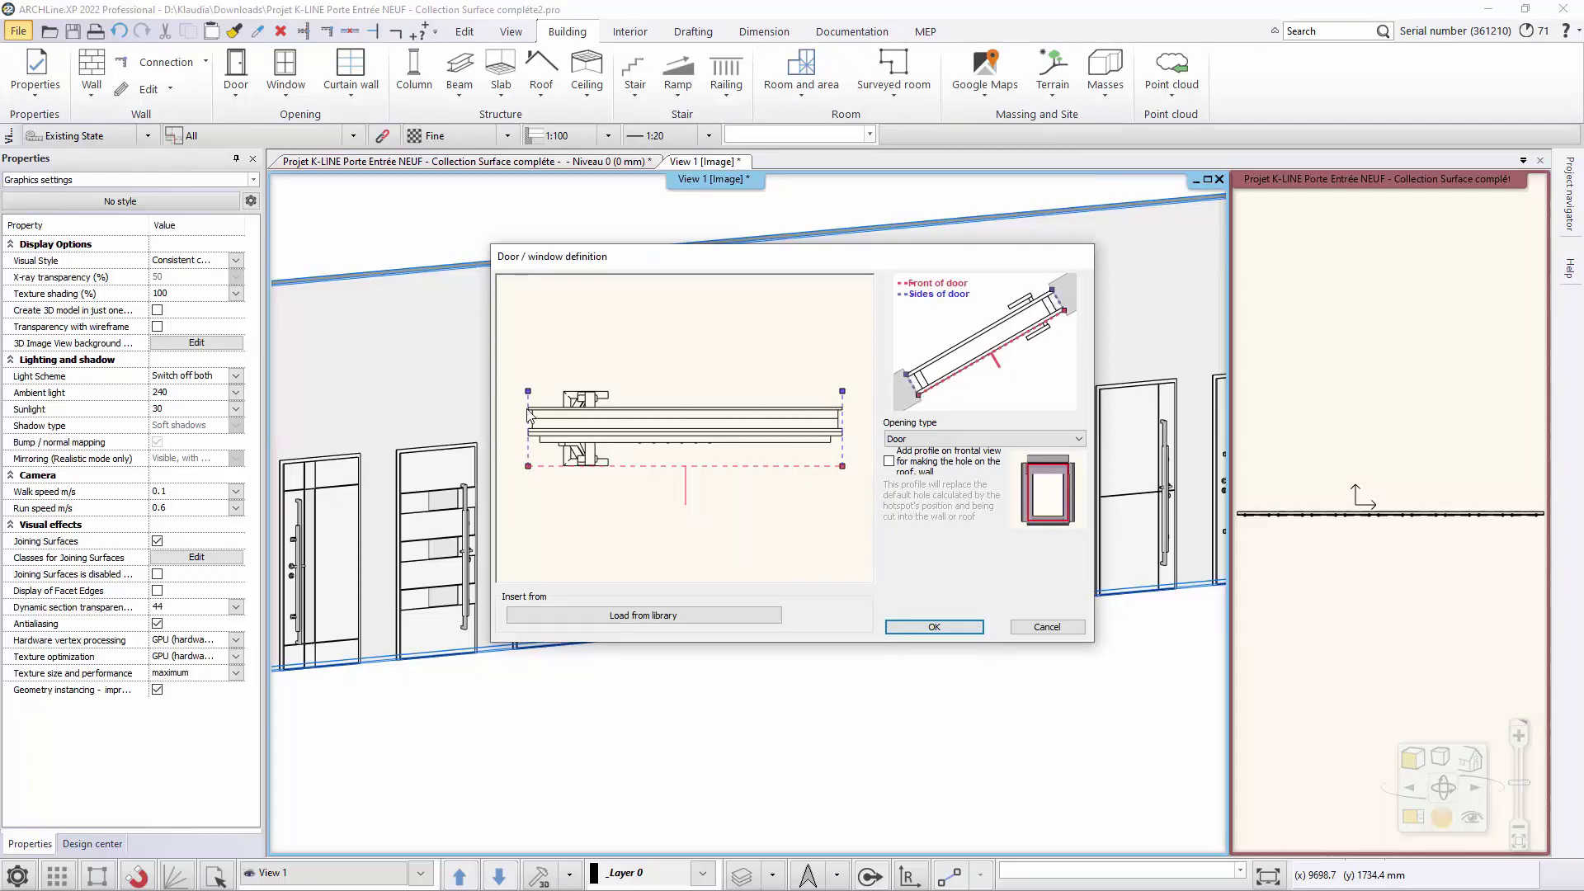
pyautogui.moveTo(528, 393); pyautogui.dragTo(528, 406)
pyautogui.moveTo(845, 397); pyautogui.dragTo(846, 405)
pyautogui.moveTo(844, 468); pyautogui.dragTo(843, 436)
pyautogui.moveTo(530, 465); pyautogui.dragTo(531, 448)
pyautogui.click(930, 629)
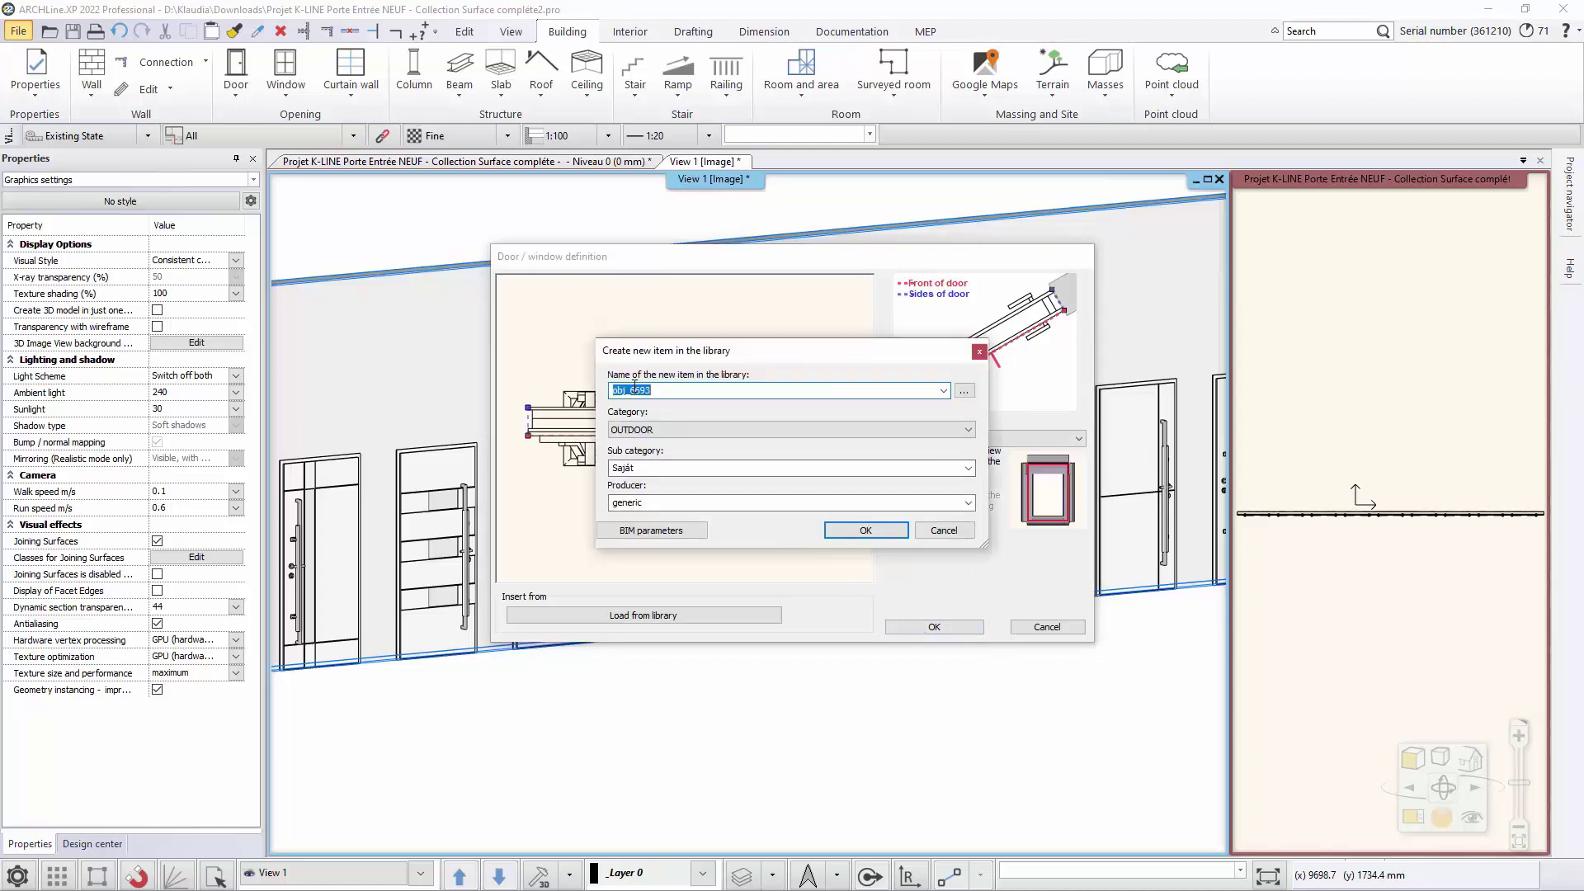
# Save the converted door to the library as K-line12 in category OUTDOOR, sub category Single, with producer AK.
pyautogui.write('K-line12')
pyautogui.click(681, 430)
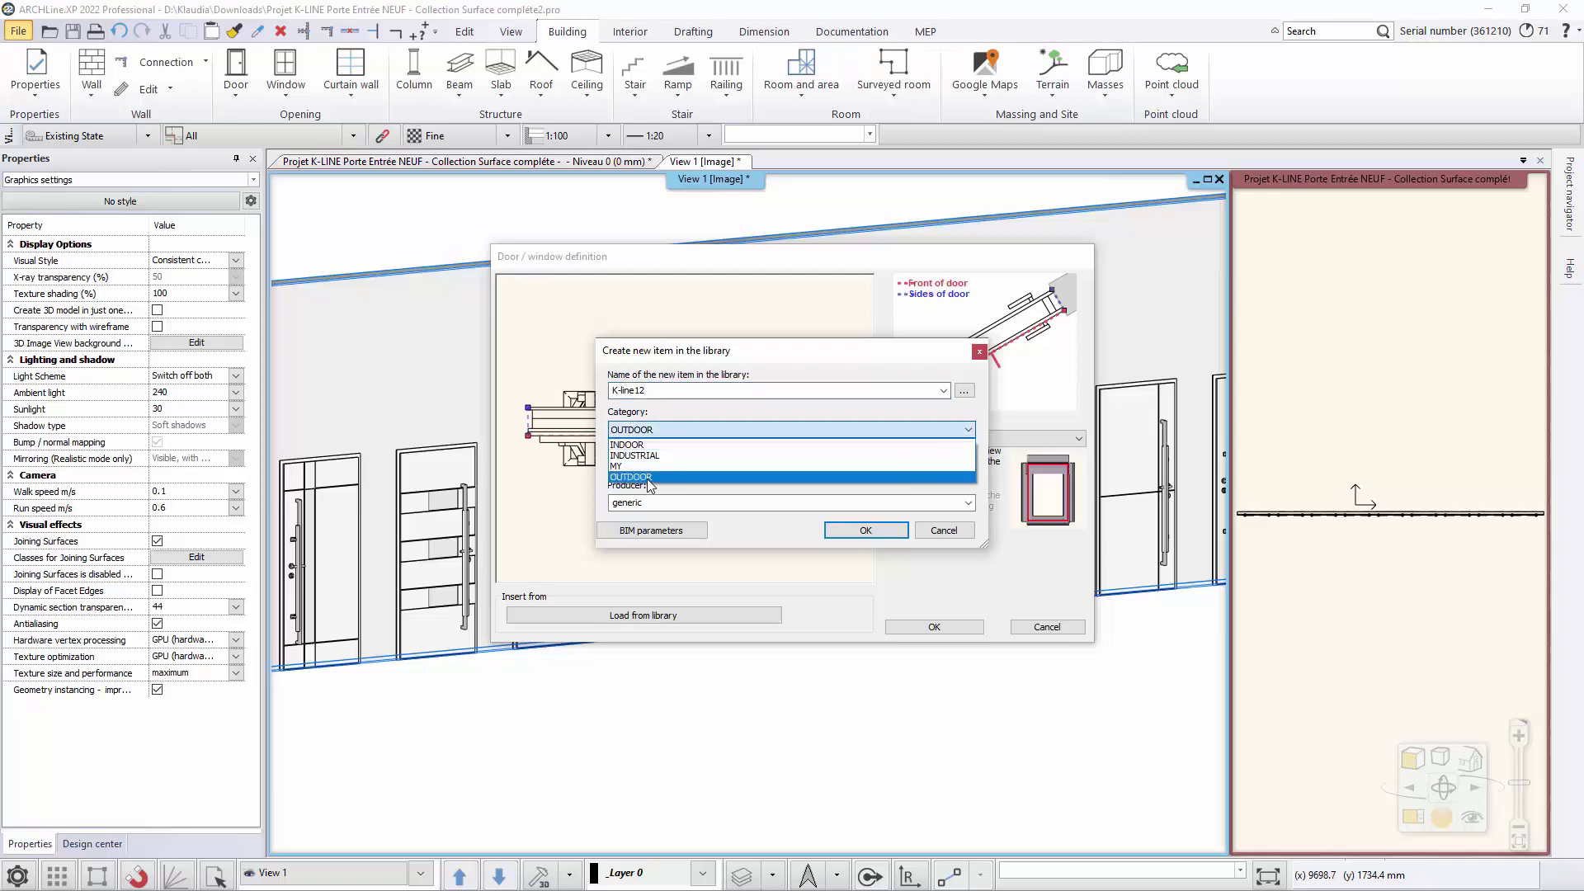
pyautogui.click(652, 476)
pyautogui.click(967, 470)
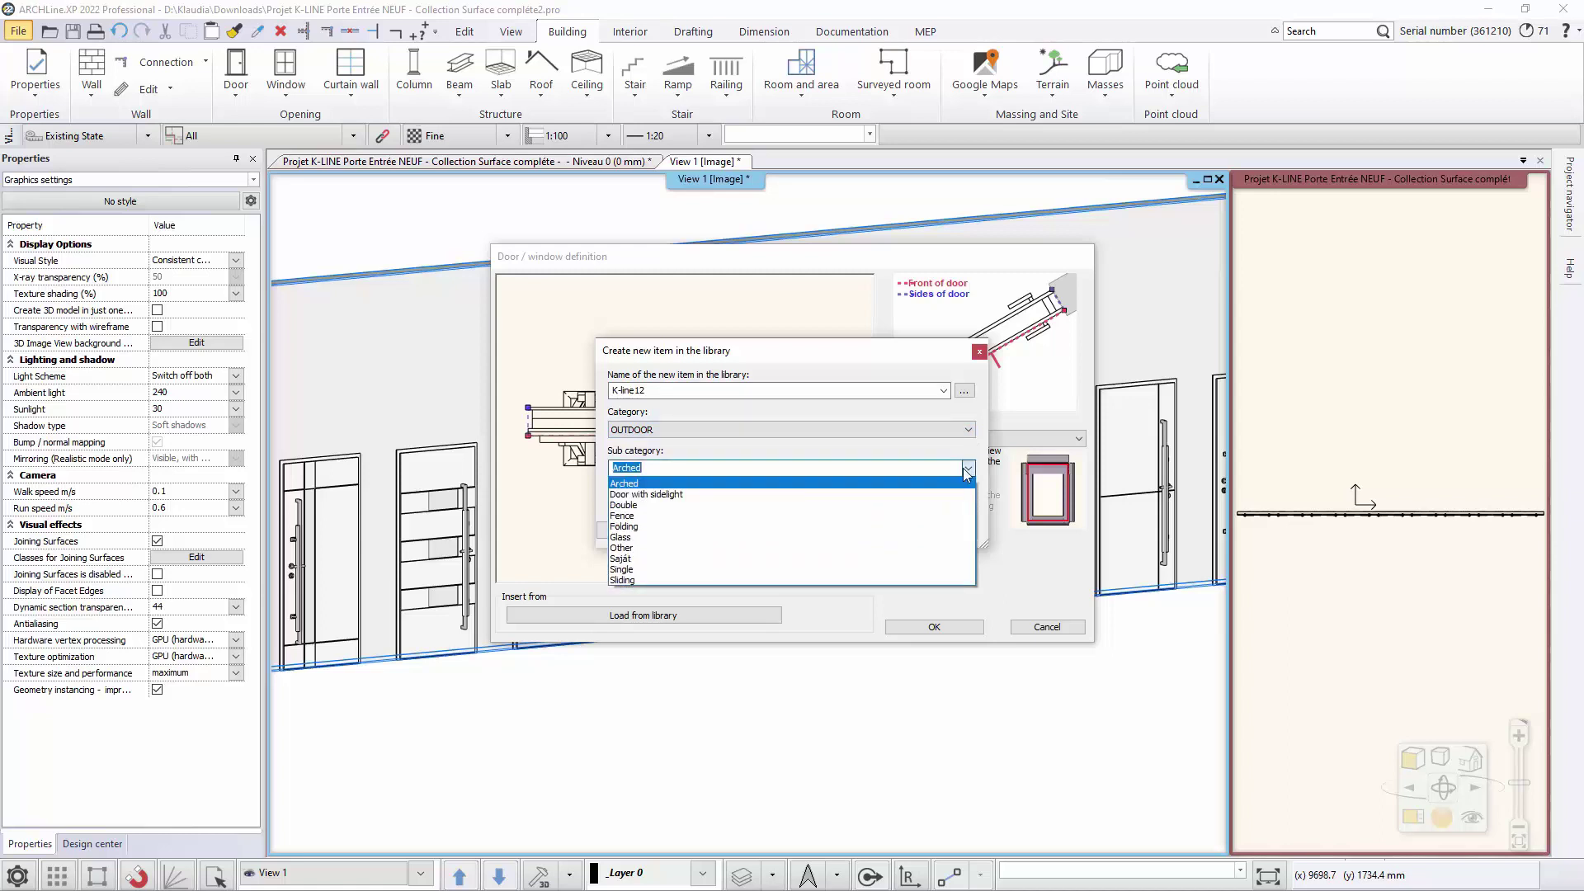
pyautogui.click(646, 569)
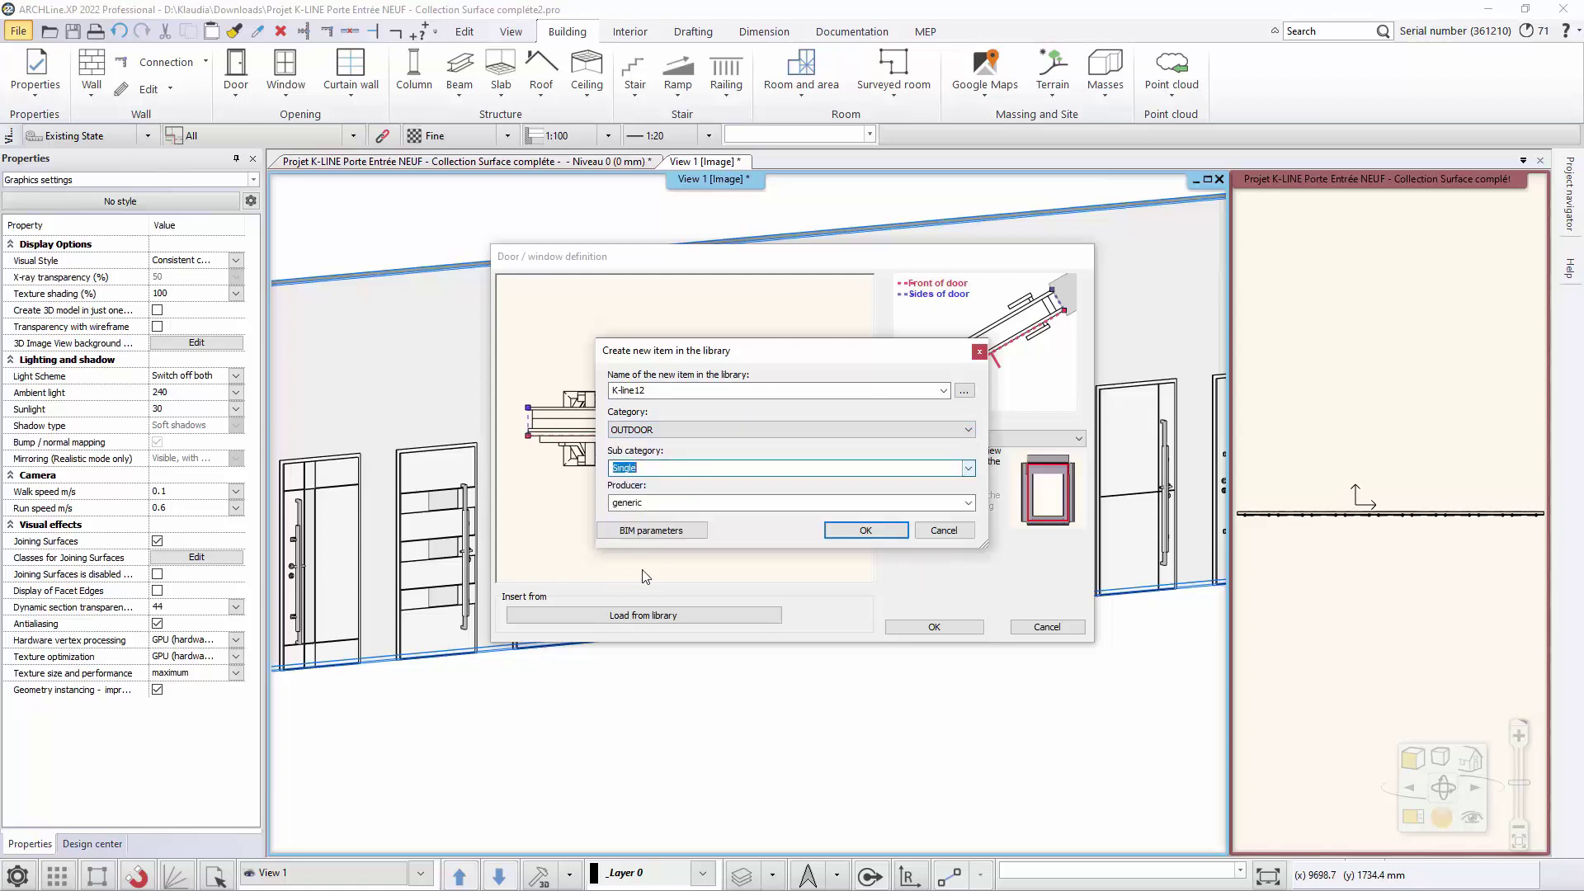
pyautogui.doubleClick(647, 503)
pyautogui.write('AK')
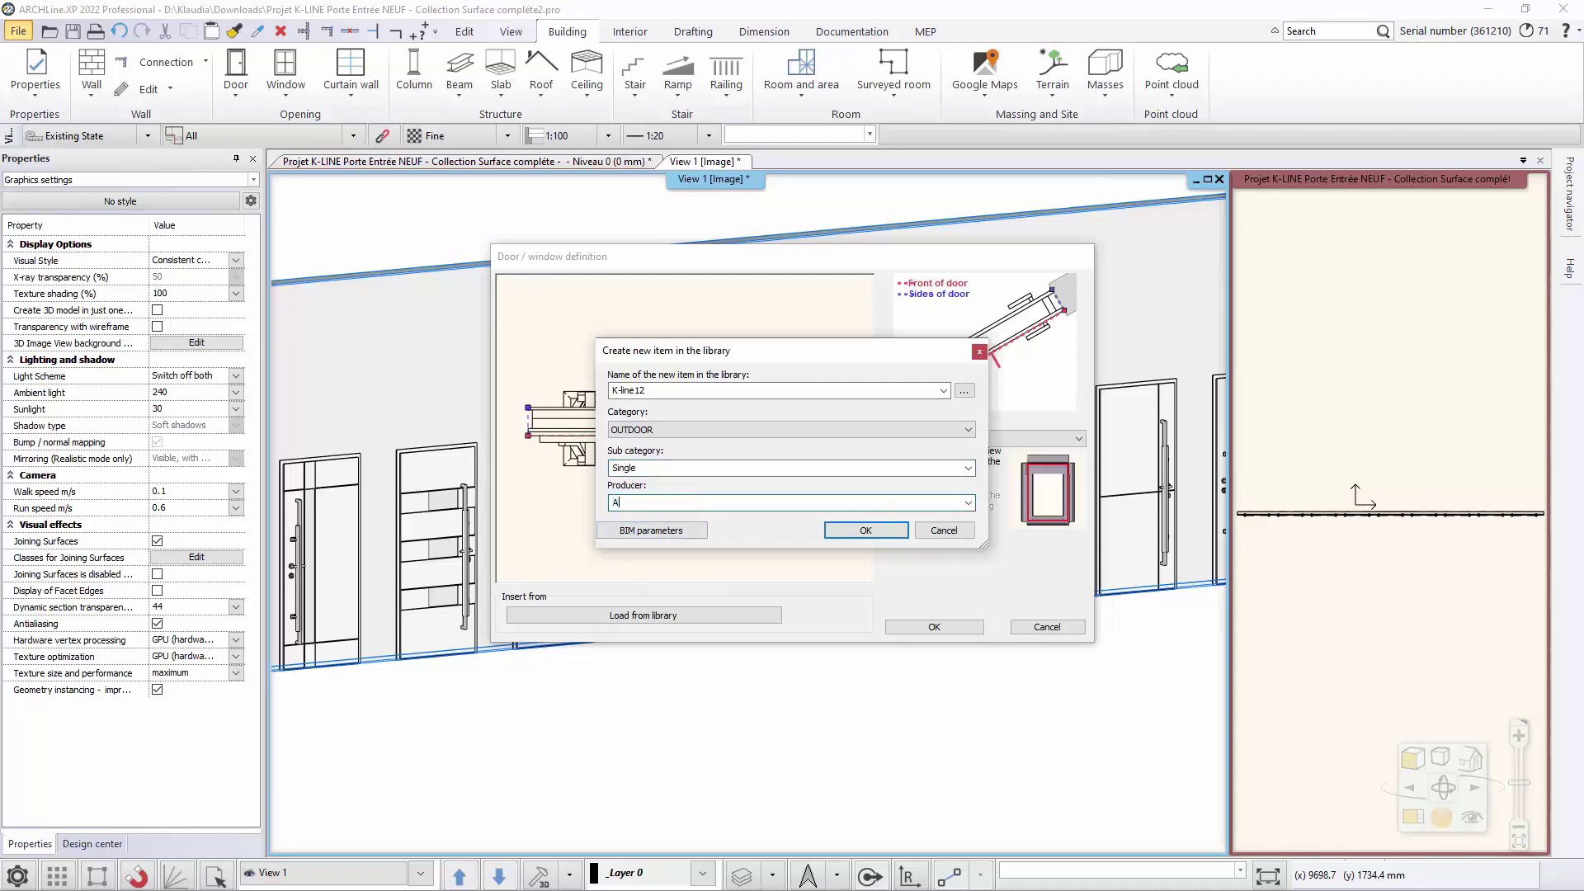
pyautogui.click(896, 533)
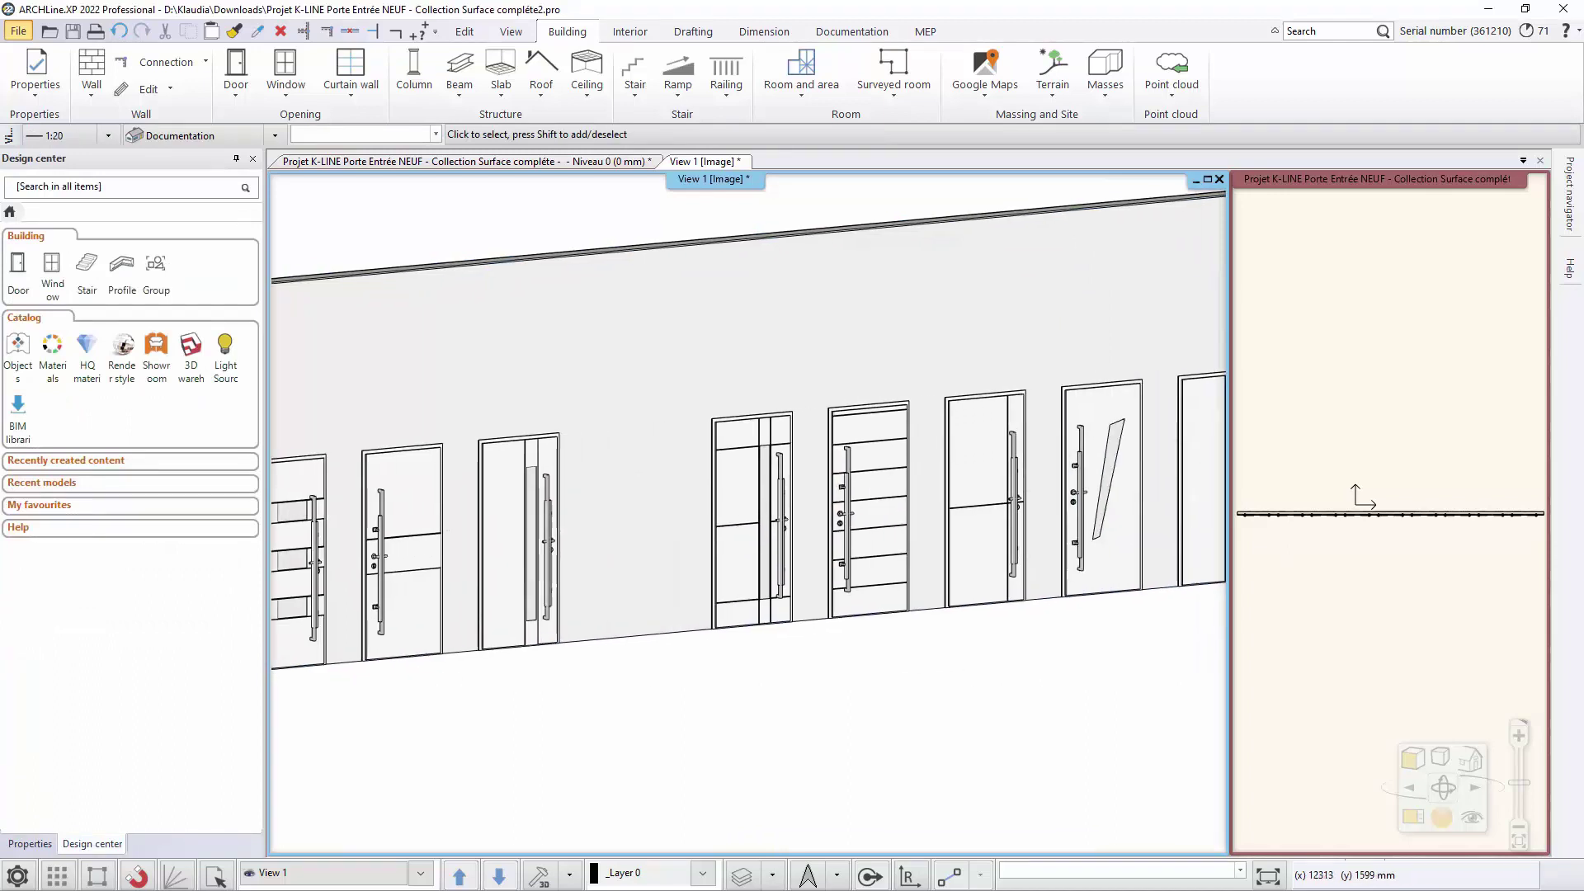
# Convert the door with the slanted glass panel to a door/window, fitting the side and front hotspots to its frame.
pyautogui.moveTo(969, 503); pyautogui.dragTo(627, 505, button='middle')
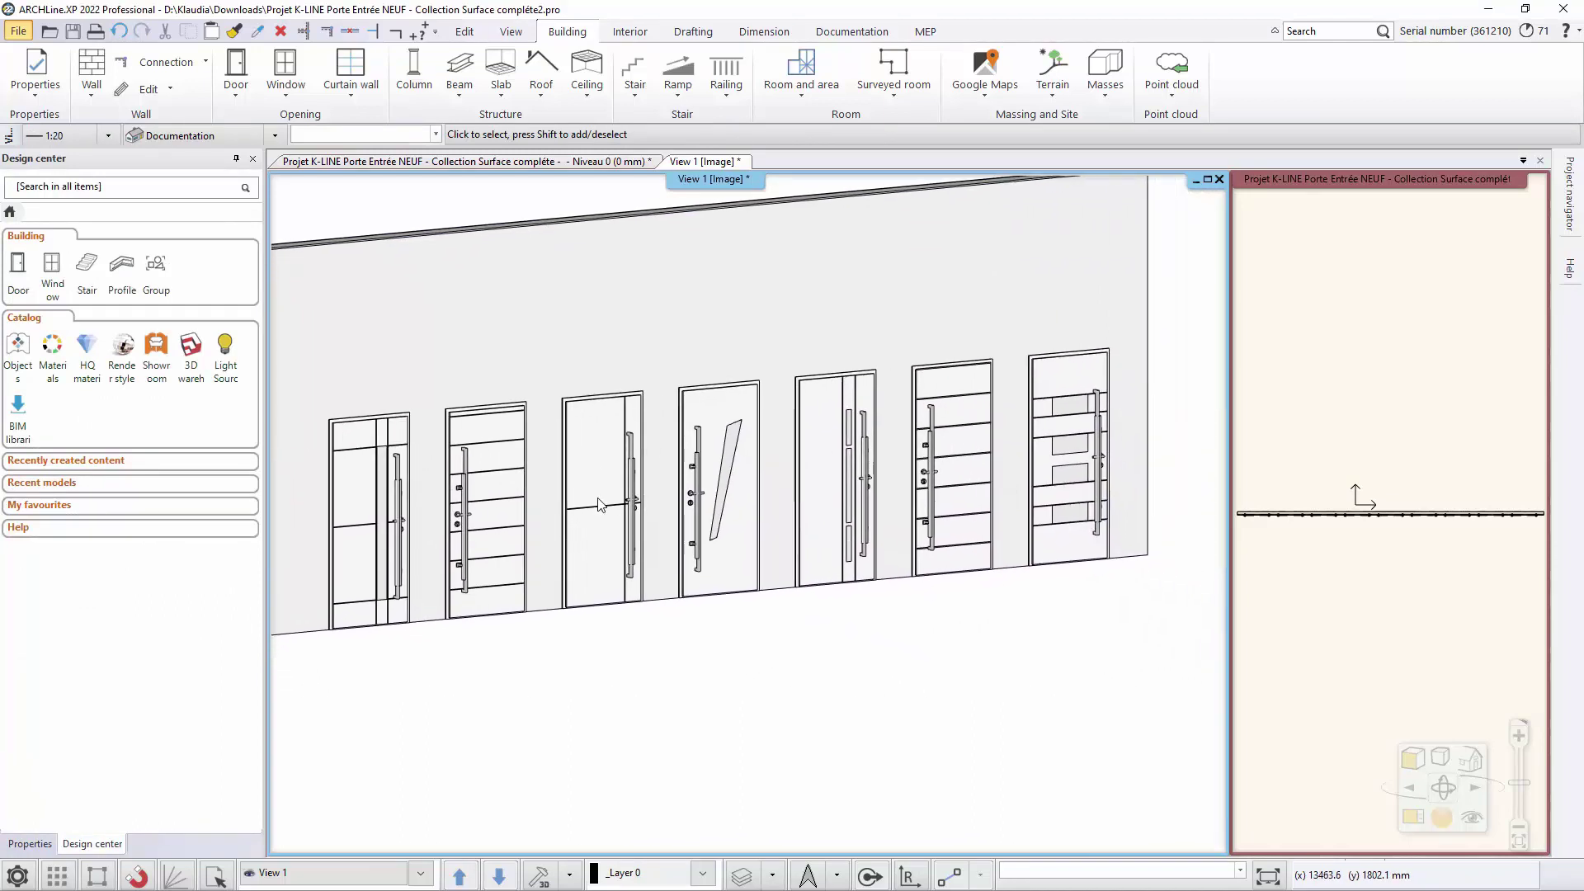
pyautogui.click(733, 491)
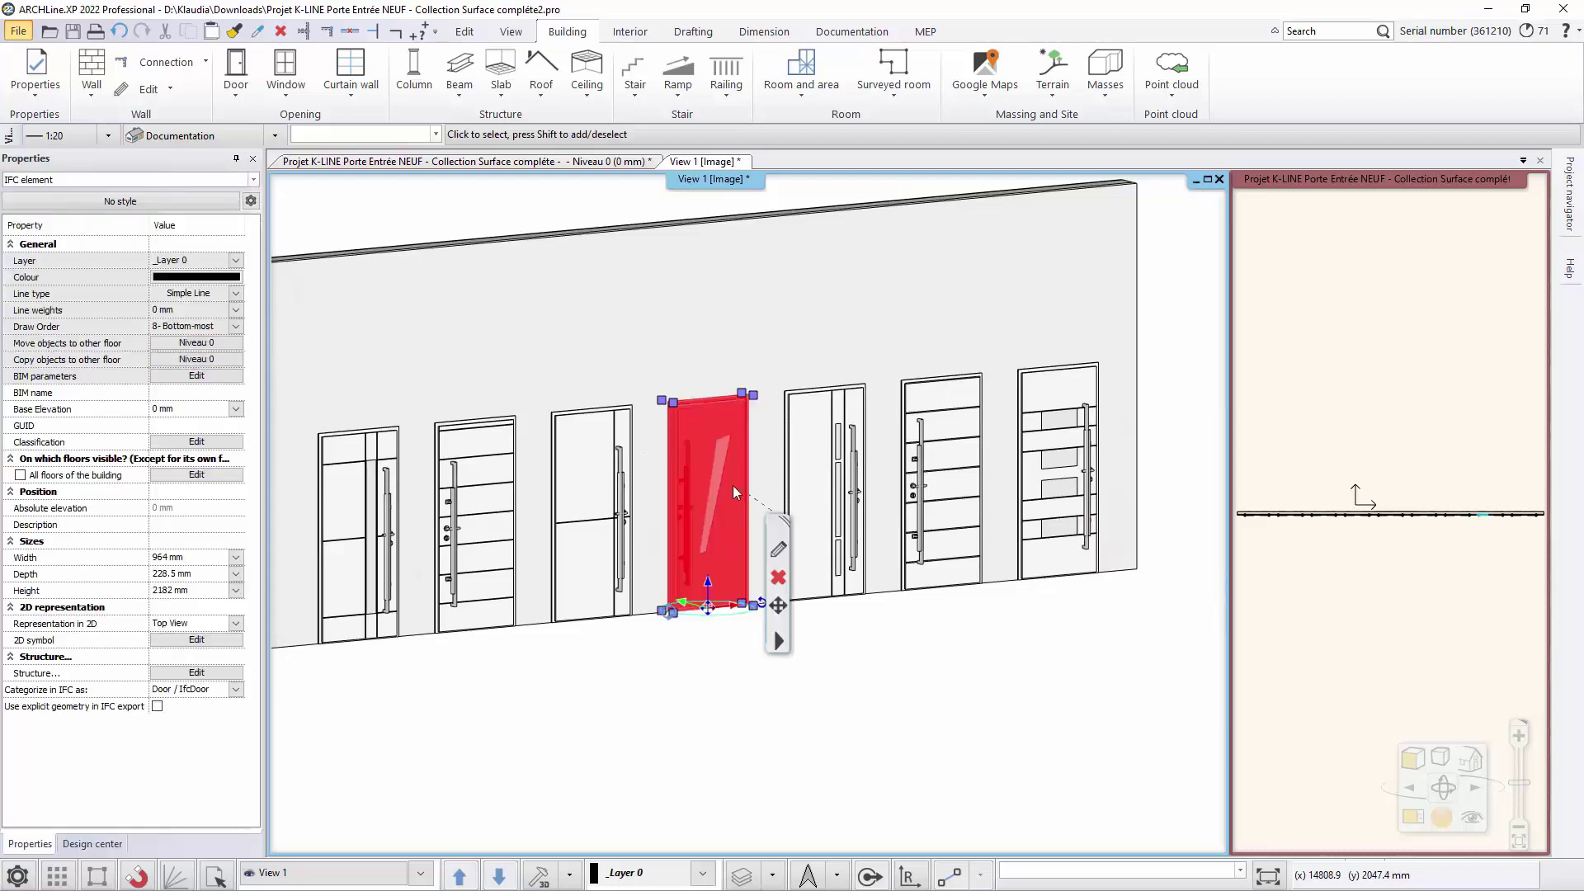
pyautogui.rightClick(711, 478)
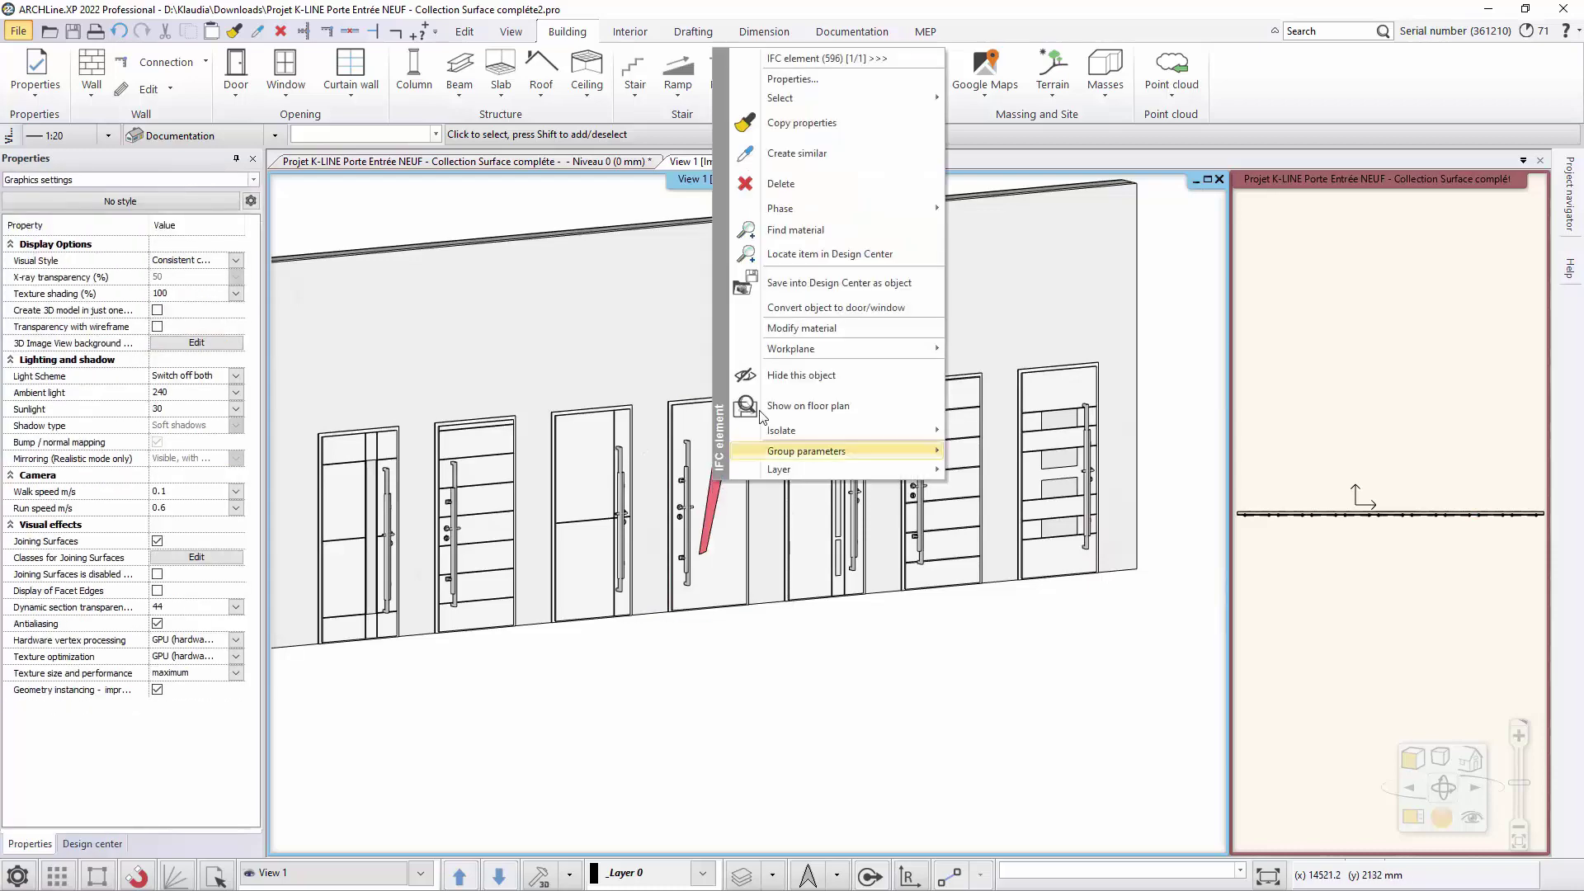
pyautogui.click(827, 306)
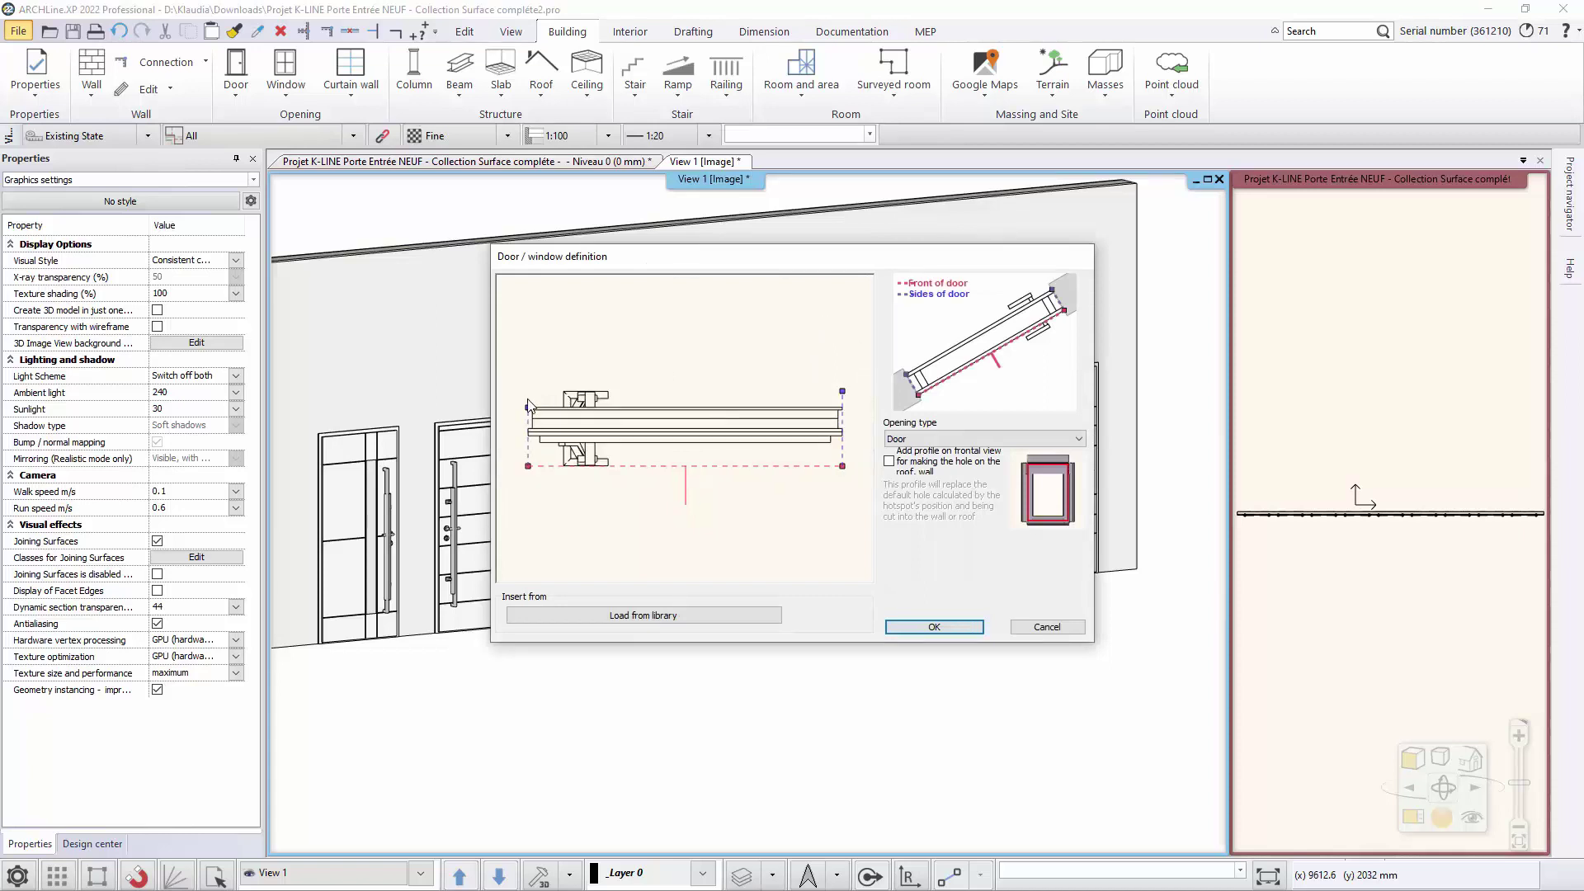
pyautogui.click(842, 407)
pyautogui.click(842, 435)
pyautogui.click(528, 435)
pyautogui.click(934, 627)
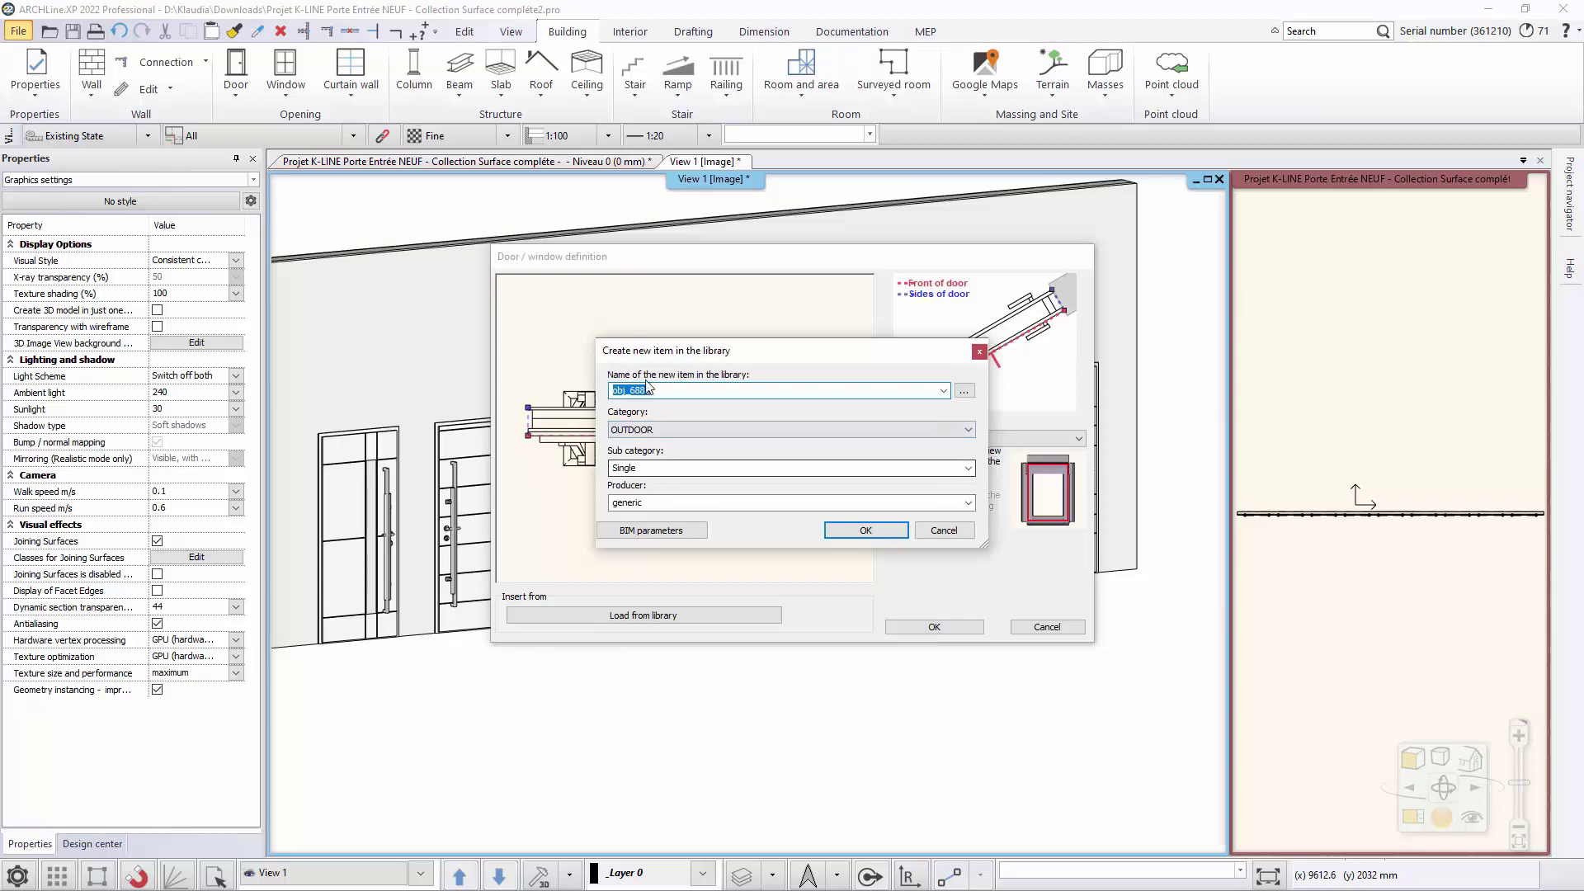
# Save the slanted-glass door to the library as K-line13, category OUTDOOR, sub category Single, with producer AK.
pyautogui.write('K-line13')
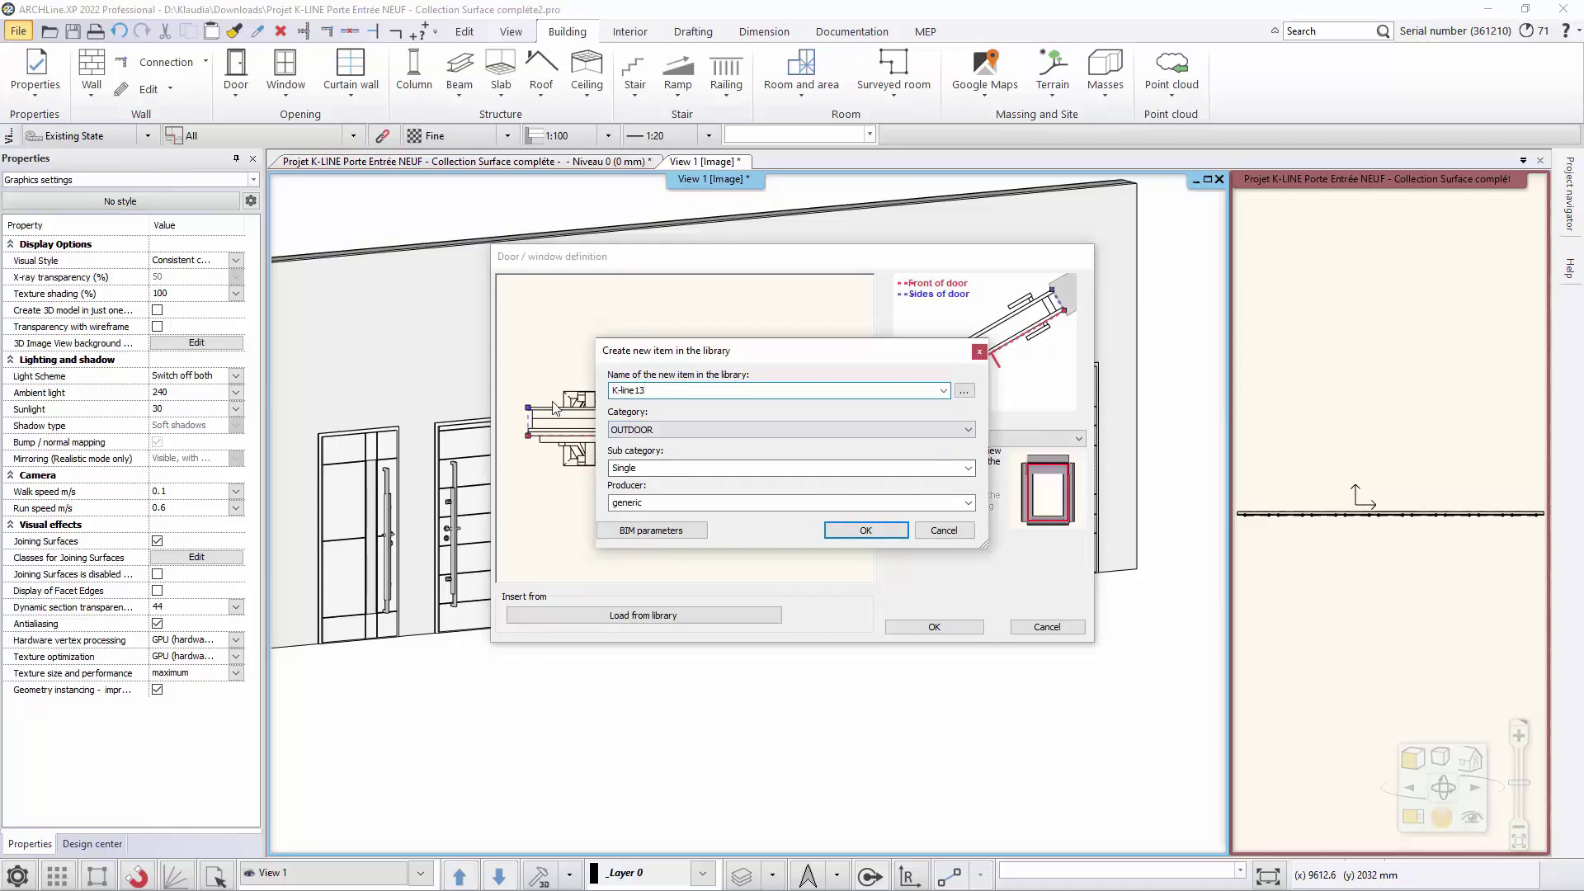
pyautogui.doubleClick(652, 503)
pyautogui.write('A')
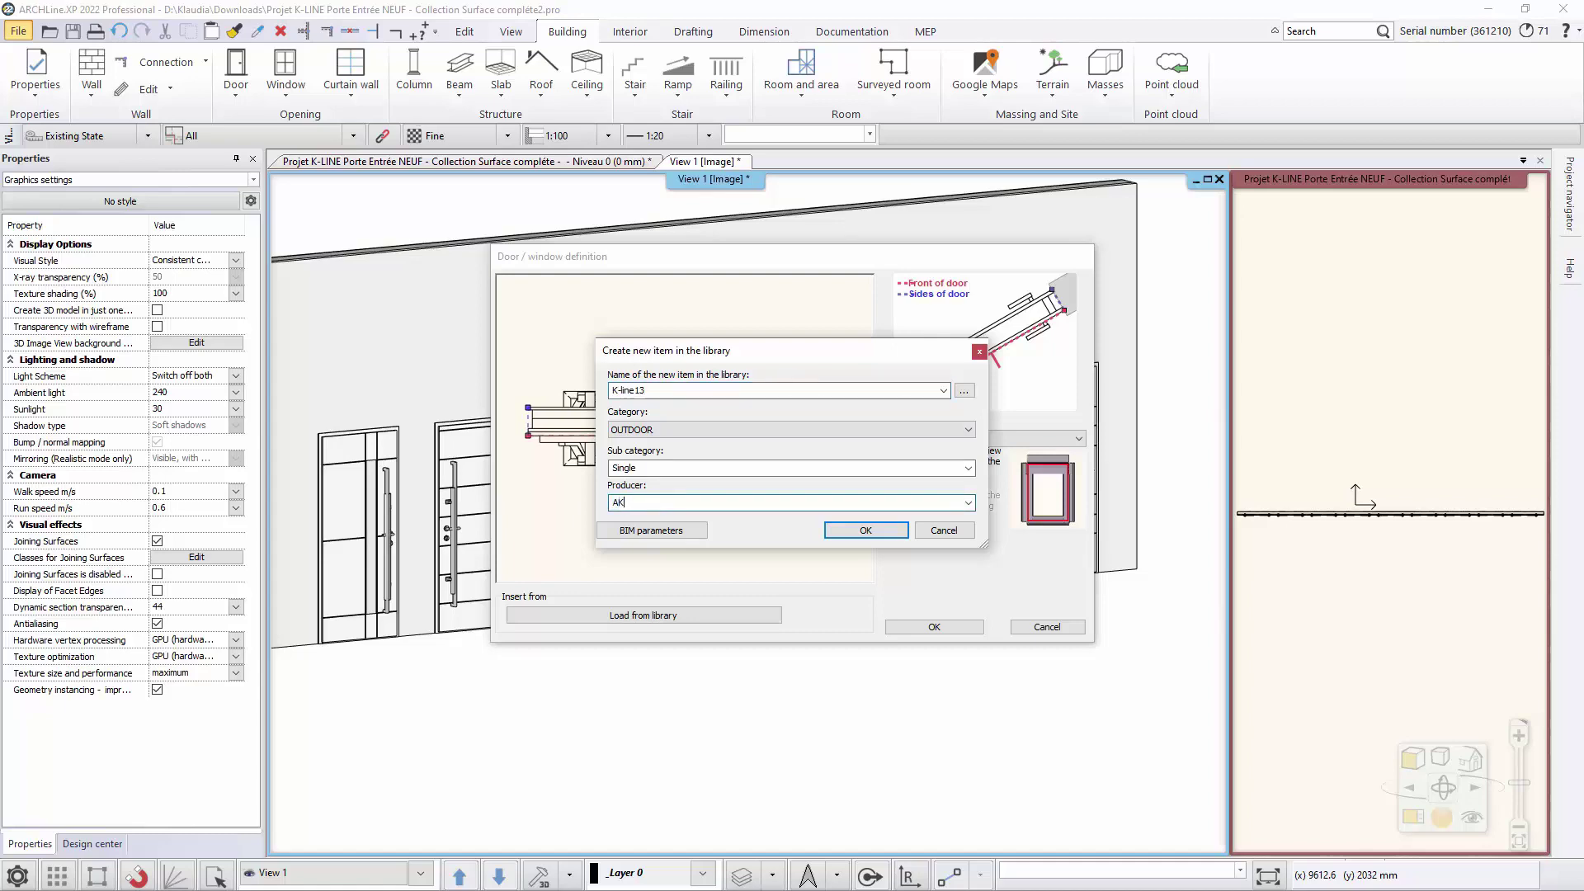
pyautogui.write('K')
pyautogui.click(865, 530)
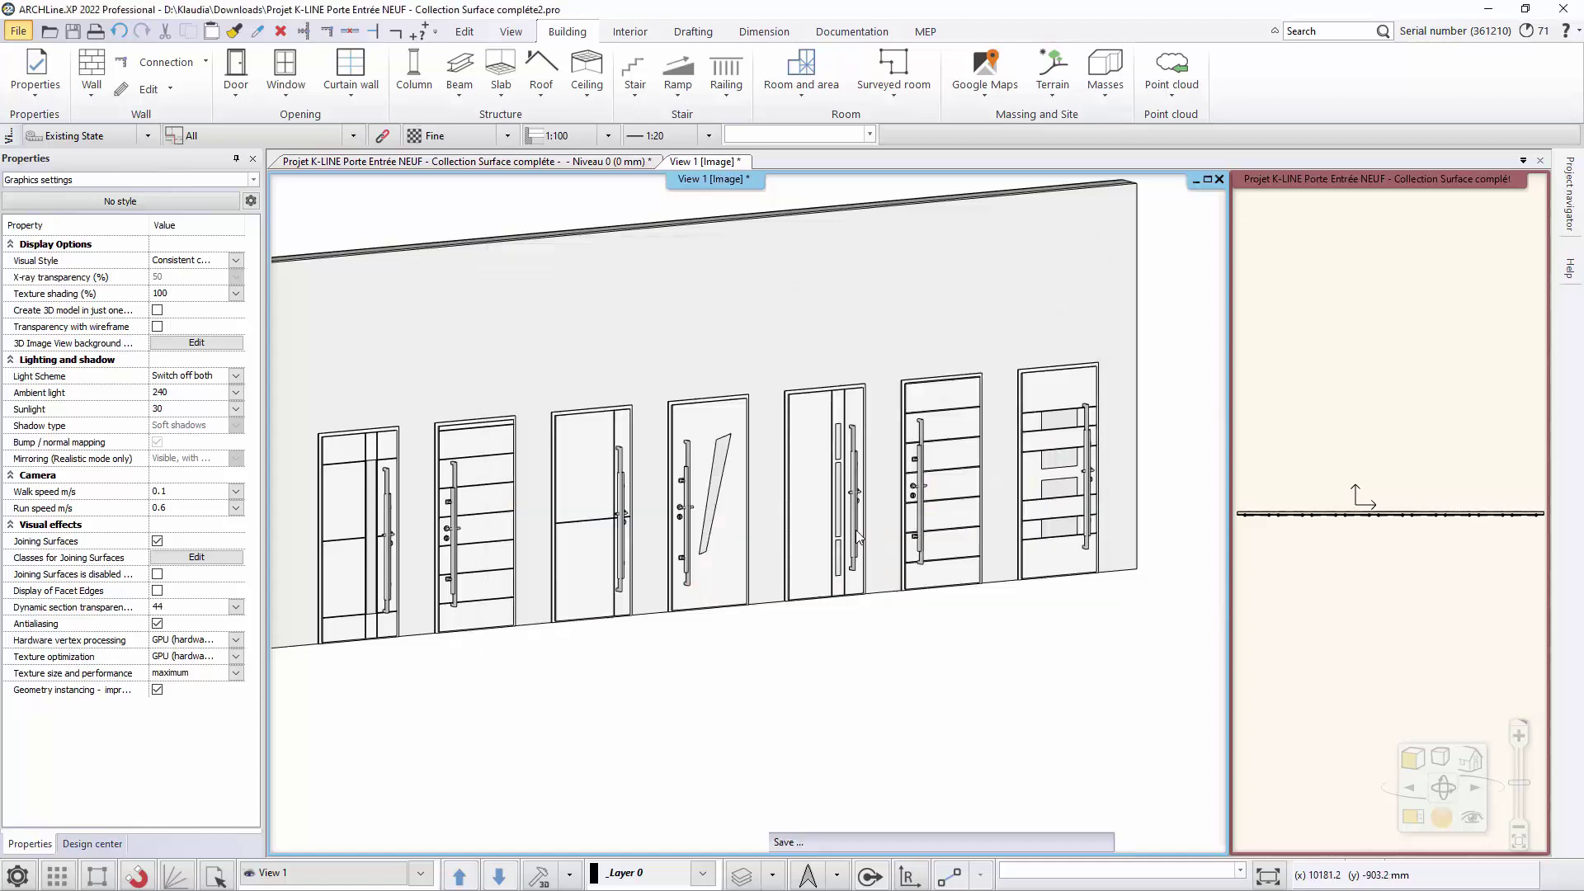
# Open the project Vanguard_R2.pro and make its interior 3D view the main view in place of the floor plan.
pyautogui.click(17, 30)
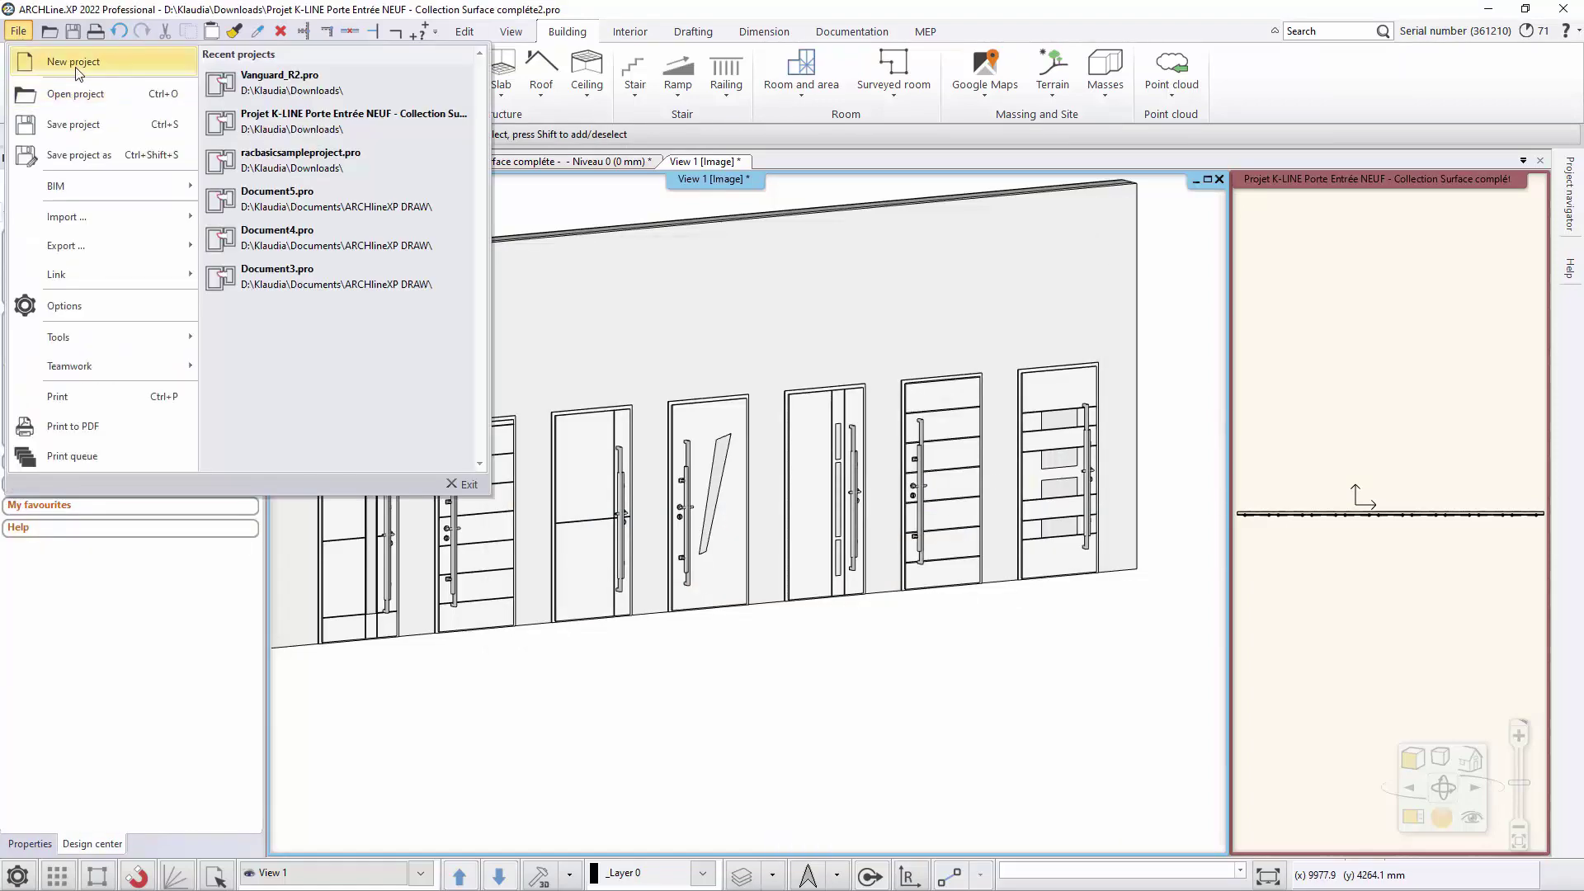
pyautogui.click(80, 96)
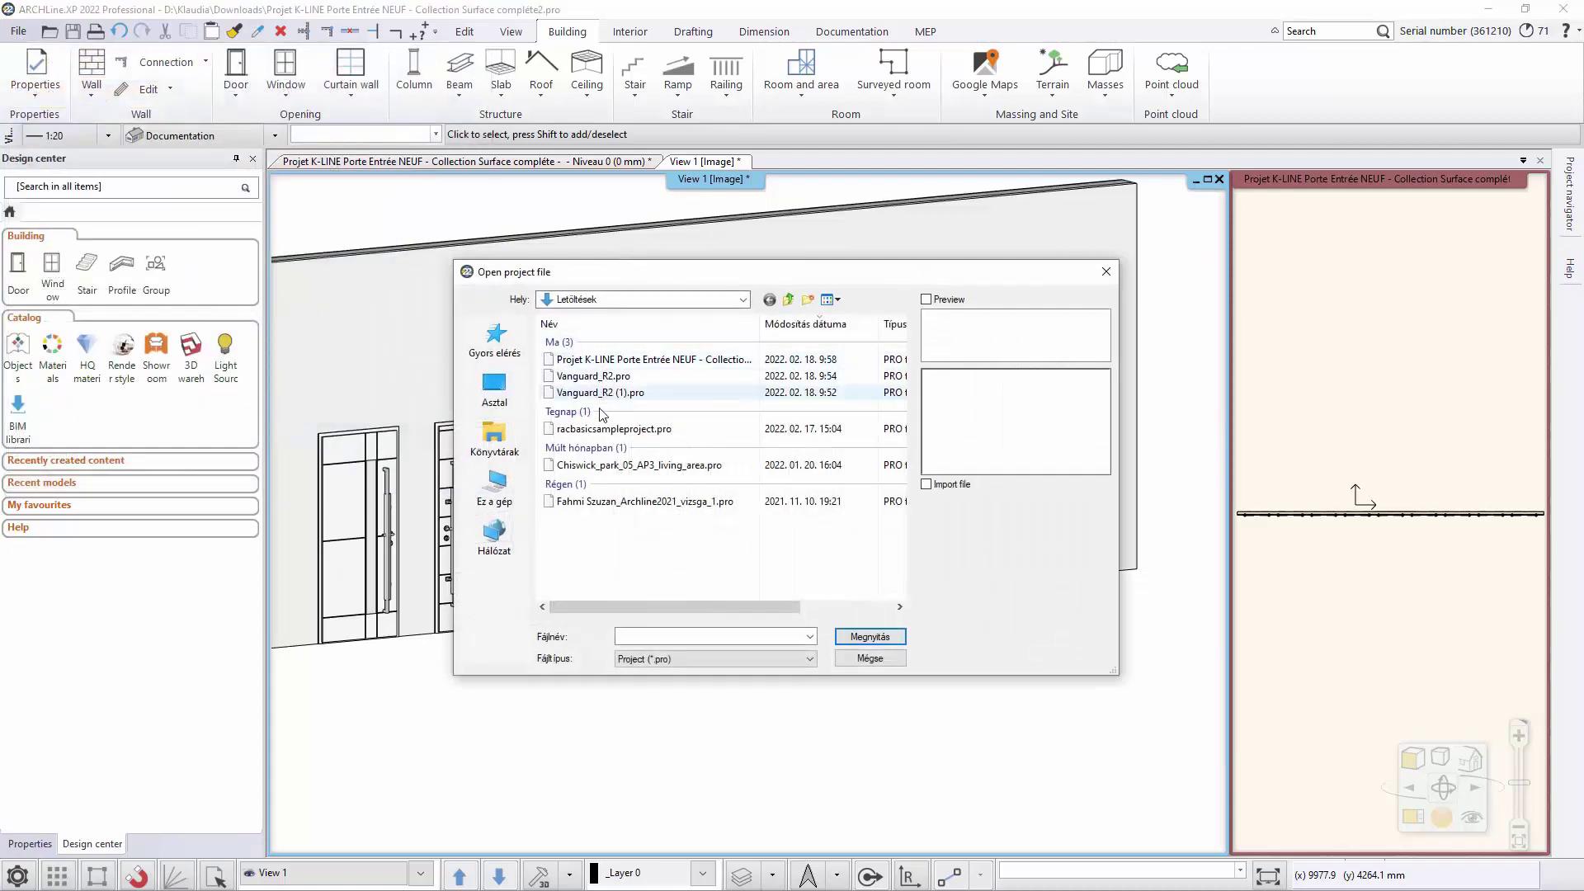
pyautogui.click(593, 377)
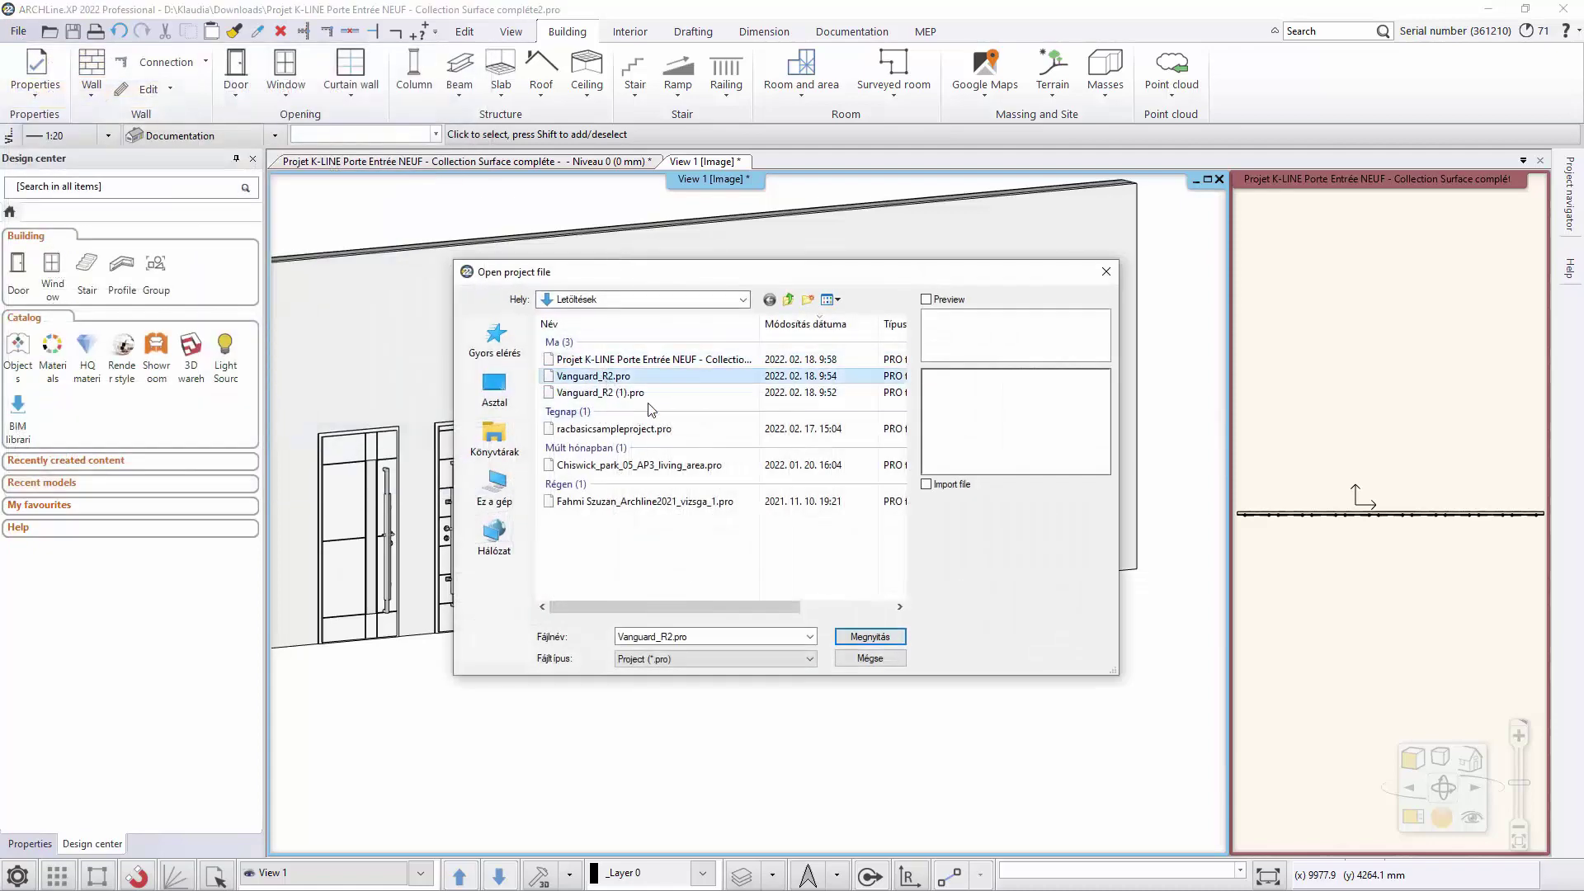
pyautogui.click(868, 643)
pyautogui.click(678, 662)
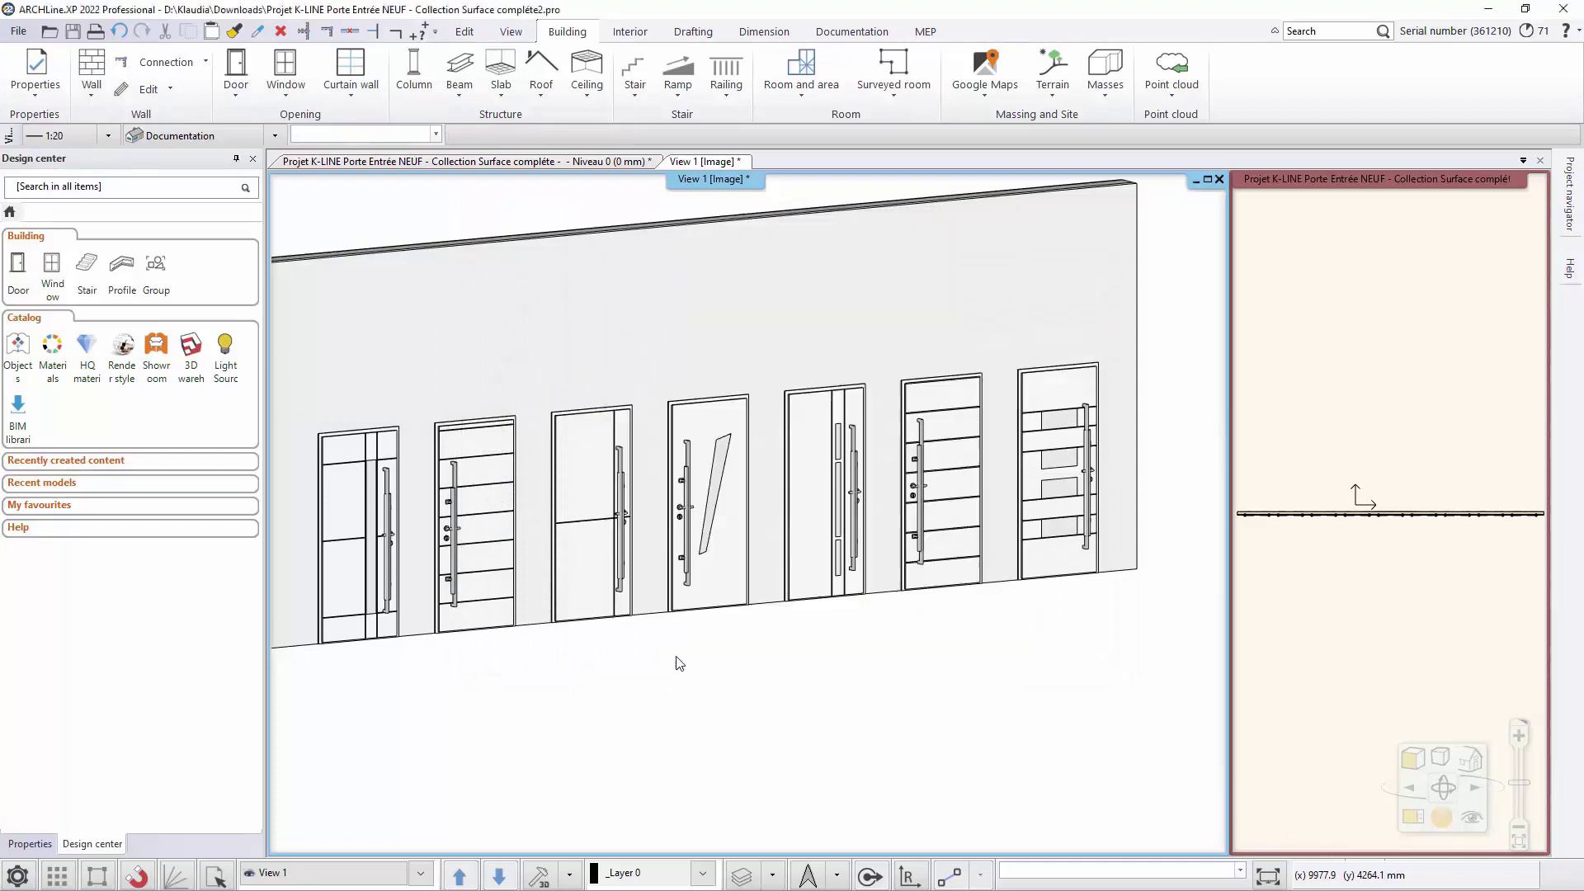
pyautogui.click(820, 490)
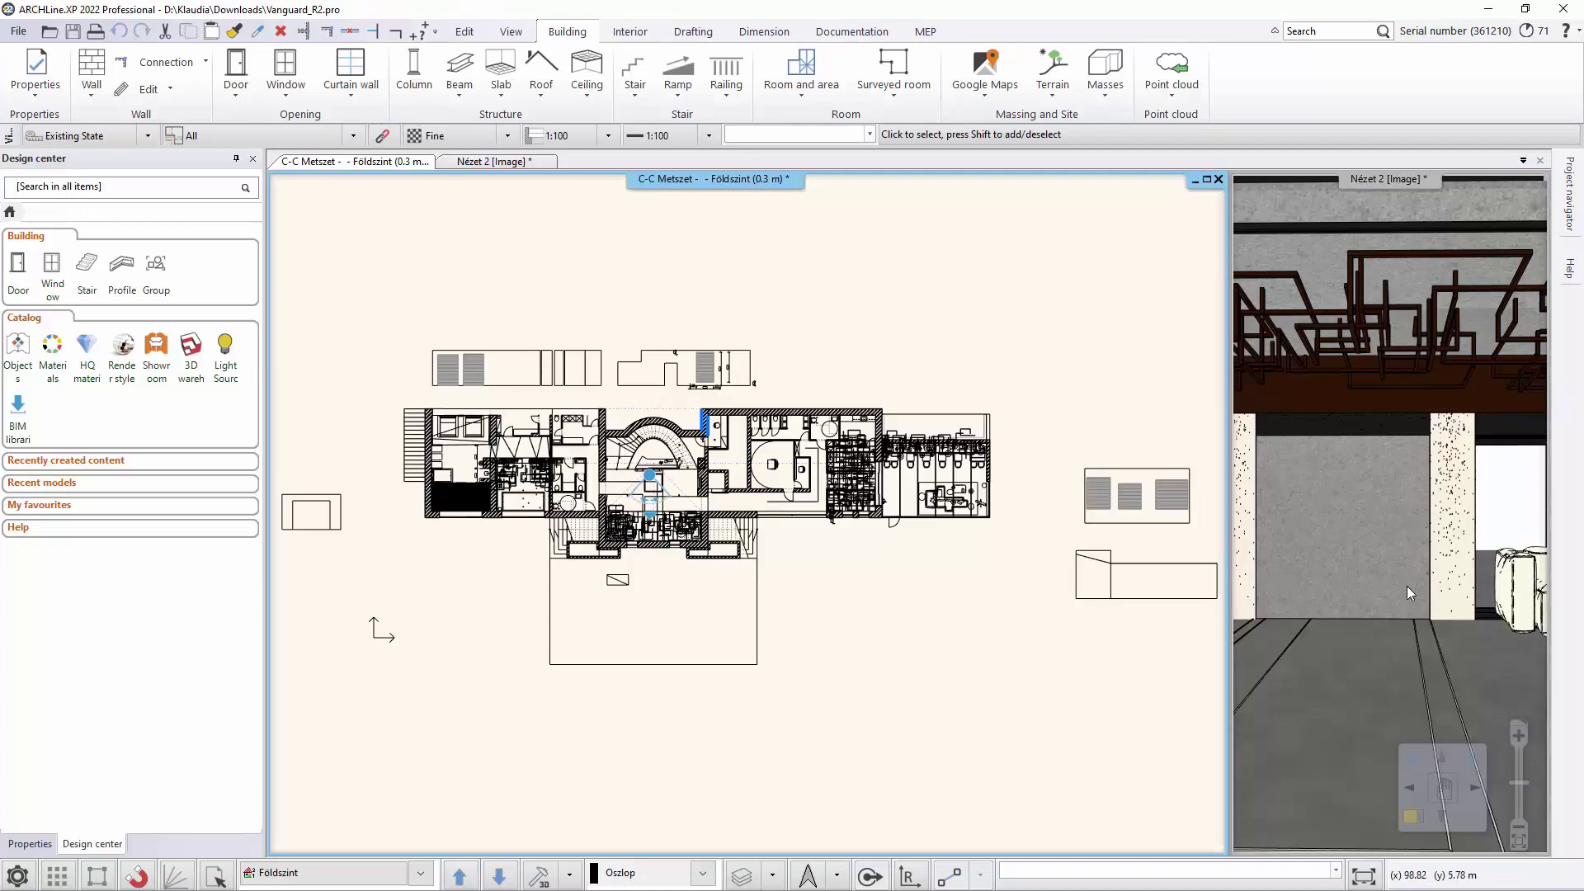
pyautogui.click(1419, 822)
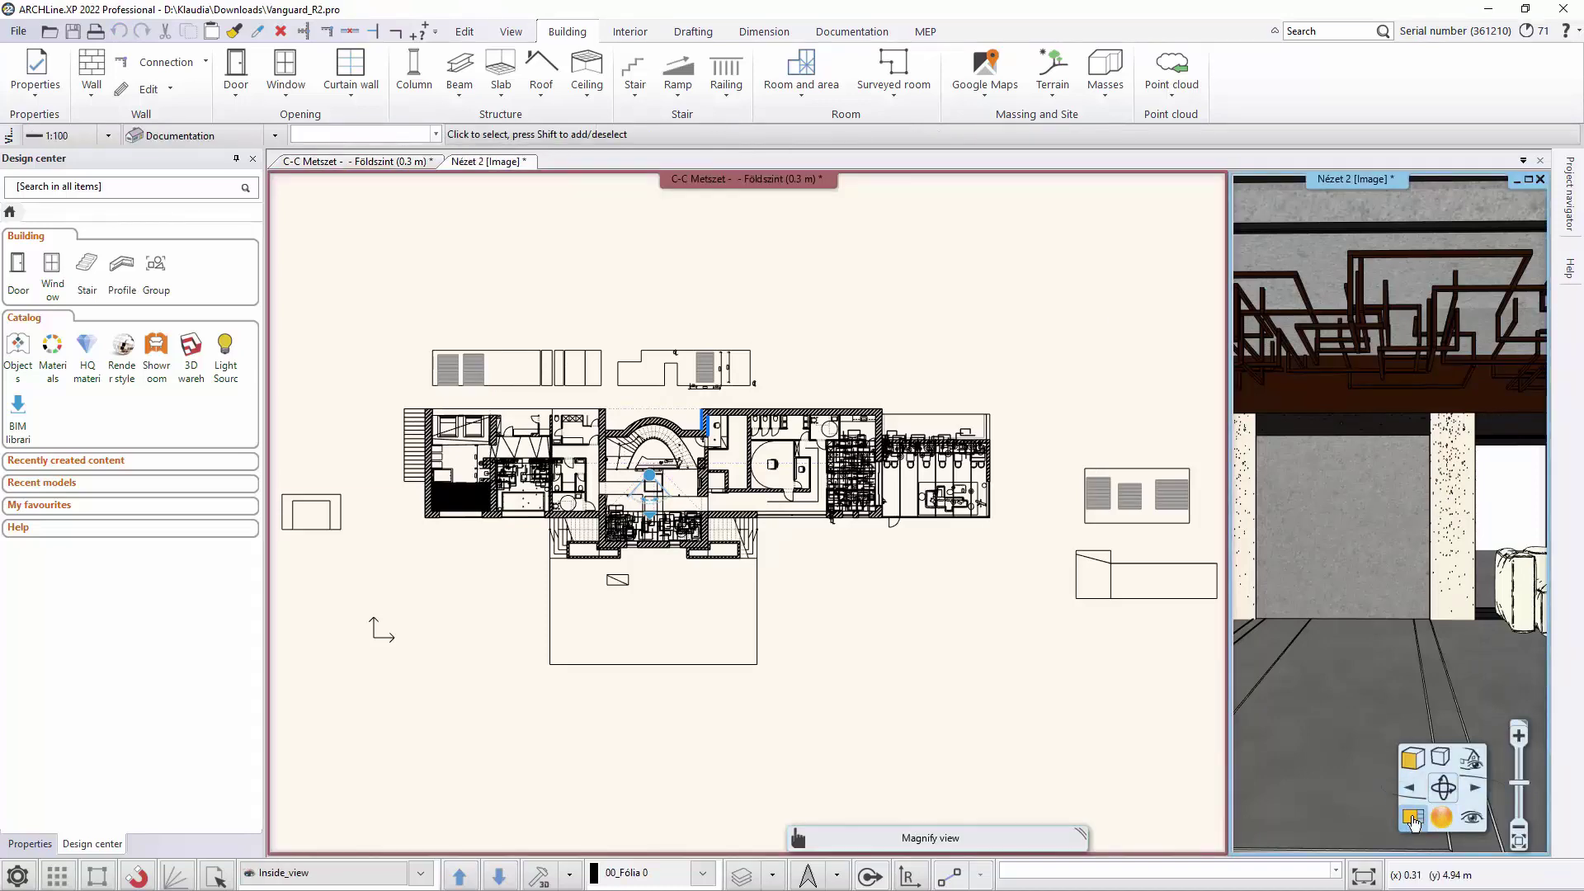
pyautogui.click(1411, 816)
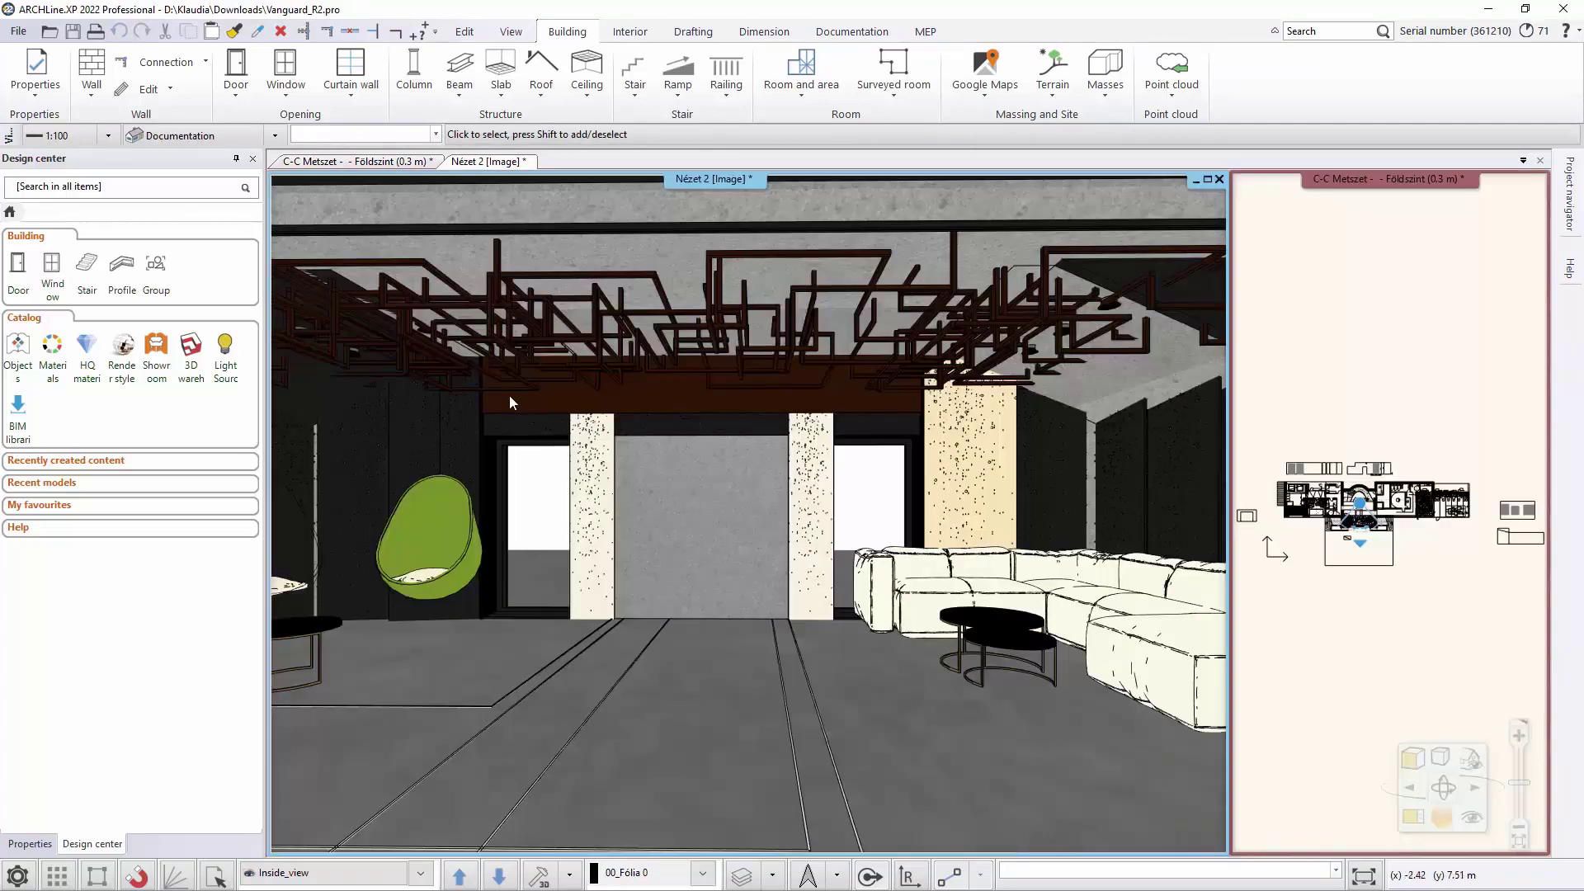
# Place the K-line12 door from the outdoor Single doors in the wall between the two columns, about 1.17 m from the wall endpoint.
pyautogui.click(18, 270)
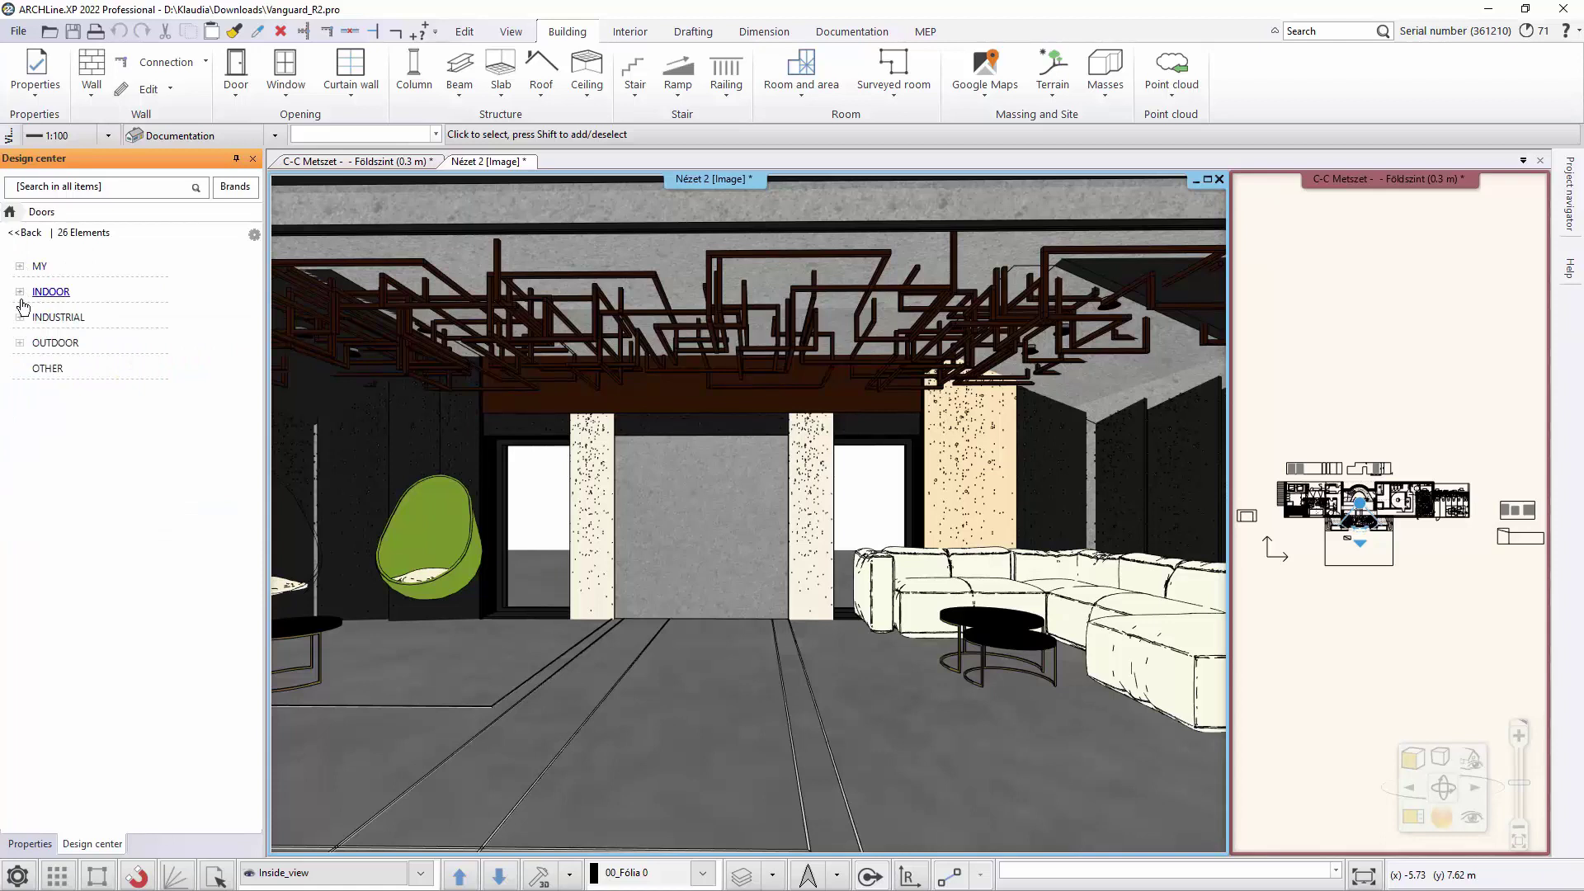
pyautogui.click(21, 345)
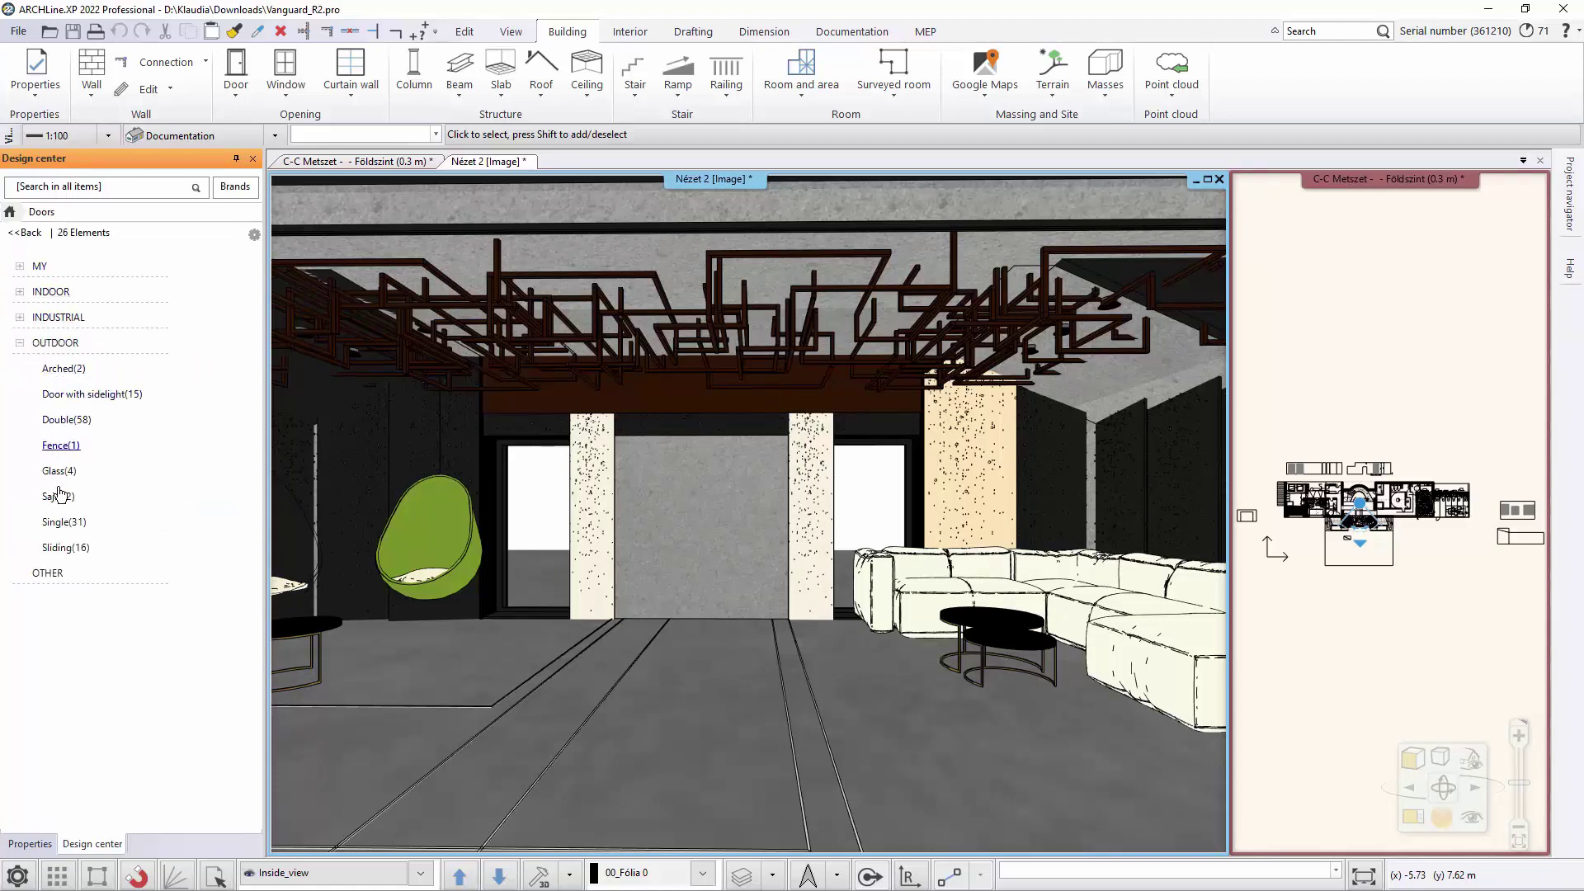
pyautogui.click(54, 522)
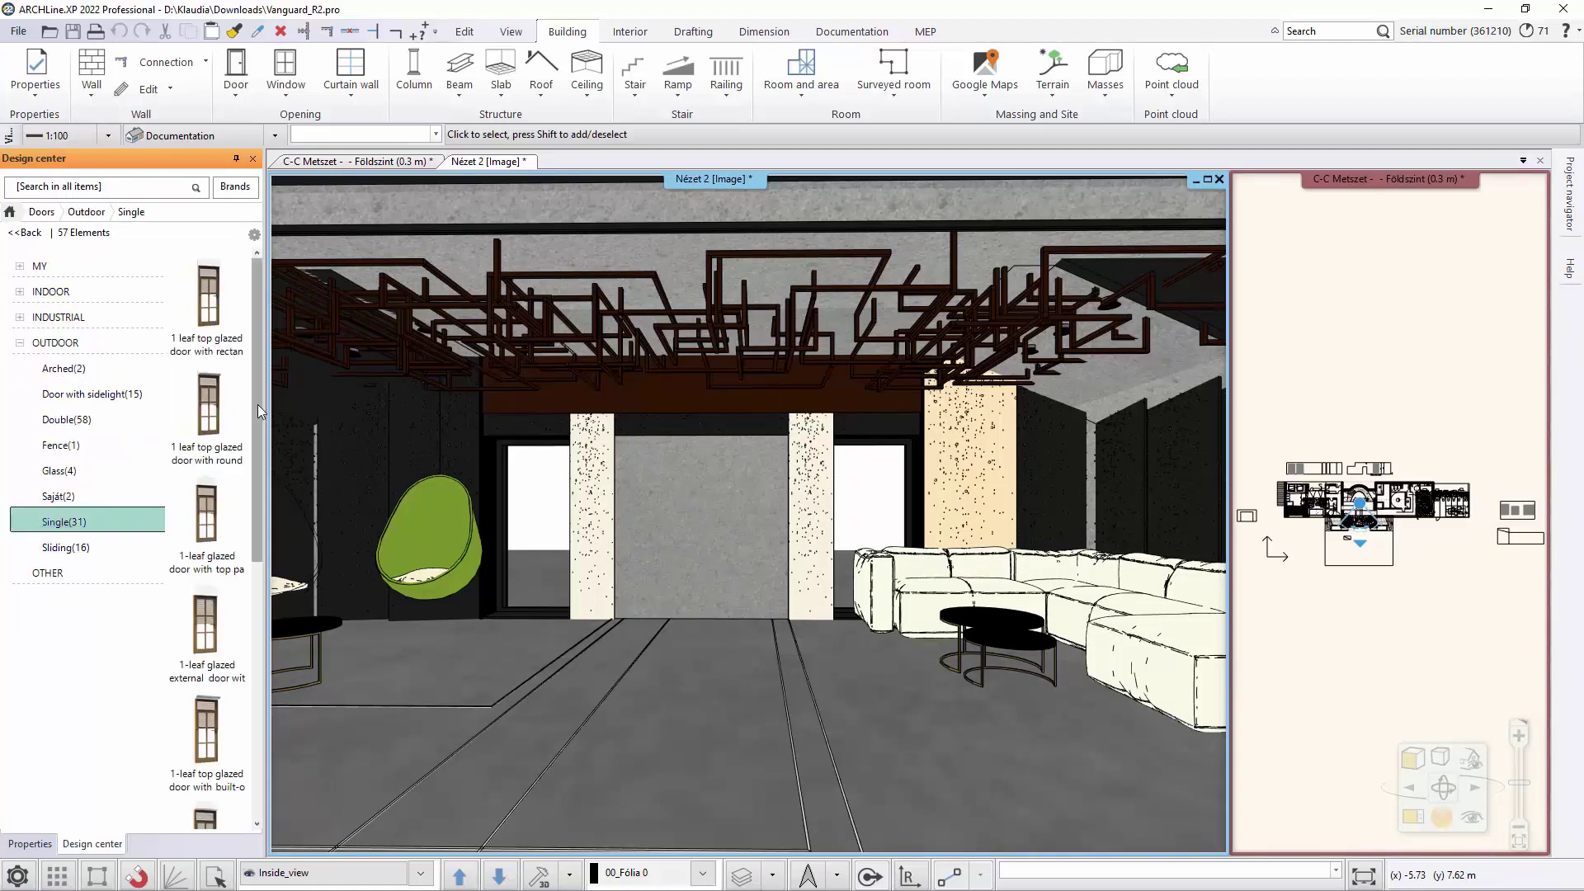
pyautogui.moveTo(257, 404); pyautogui.dragTo(252, 674)
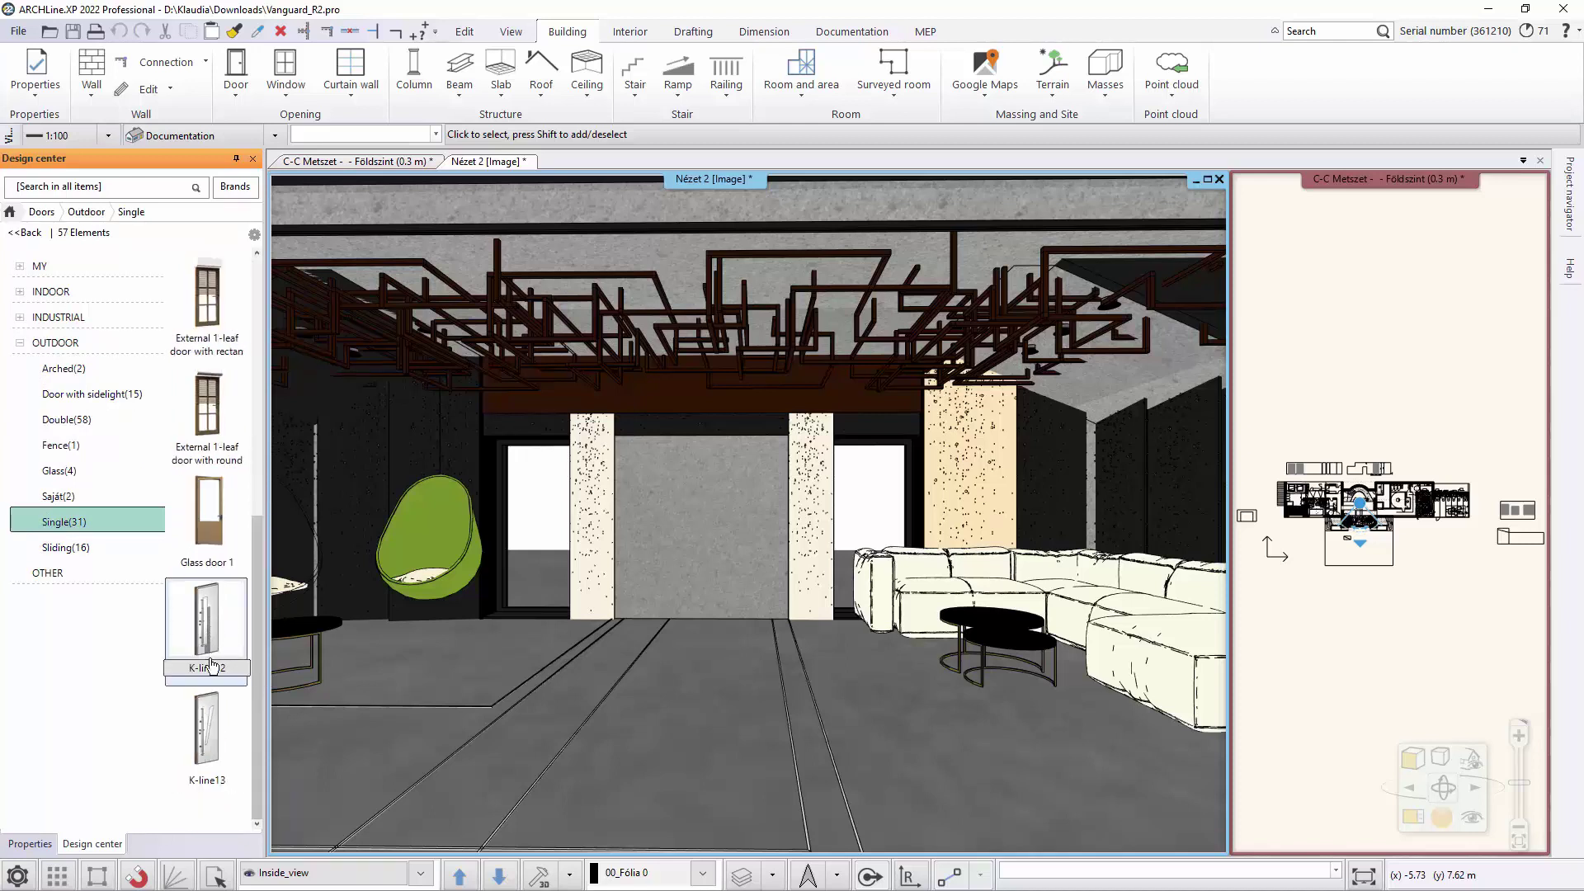
pyautogui.moveTo(212, 664); pyautogui.dragTo(663, 523)
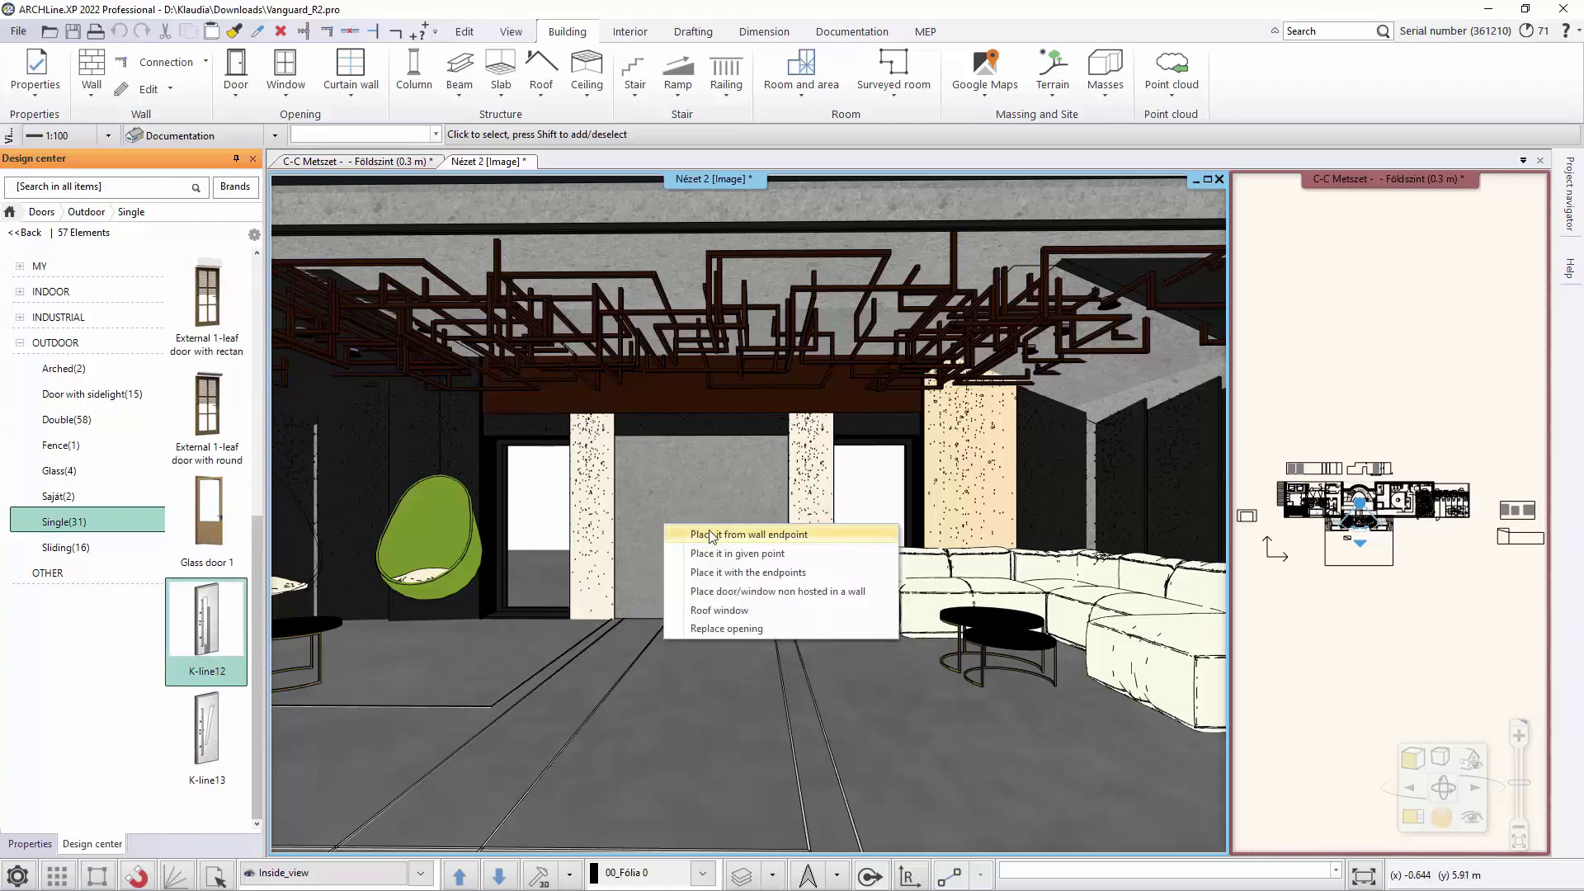
pyautogui.click(711, 535)
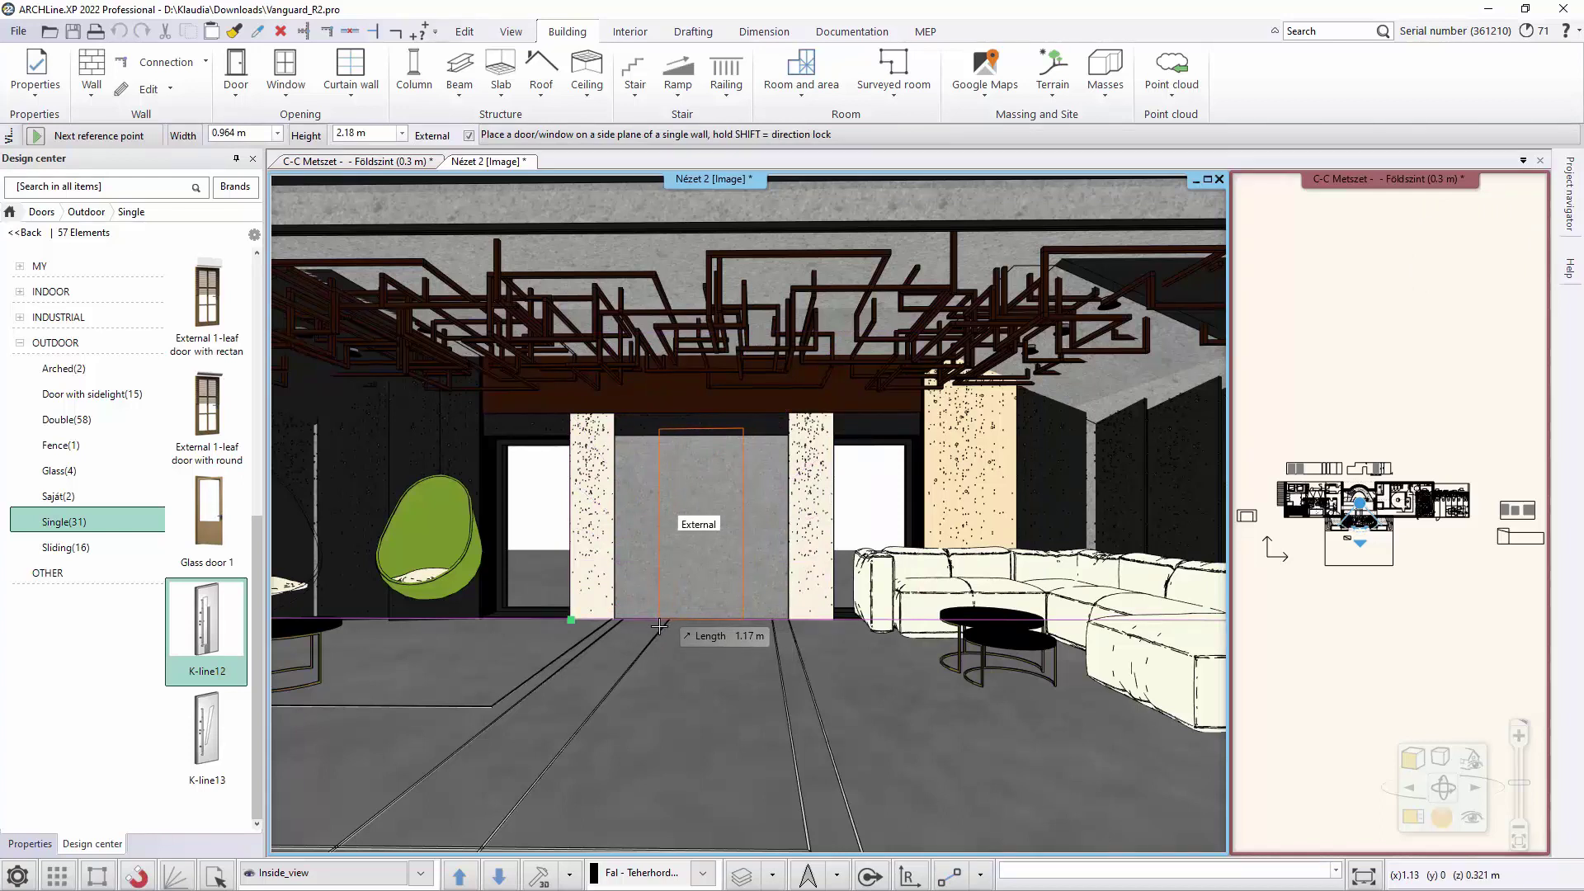
pyautogui.click(659, 627)
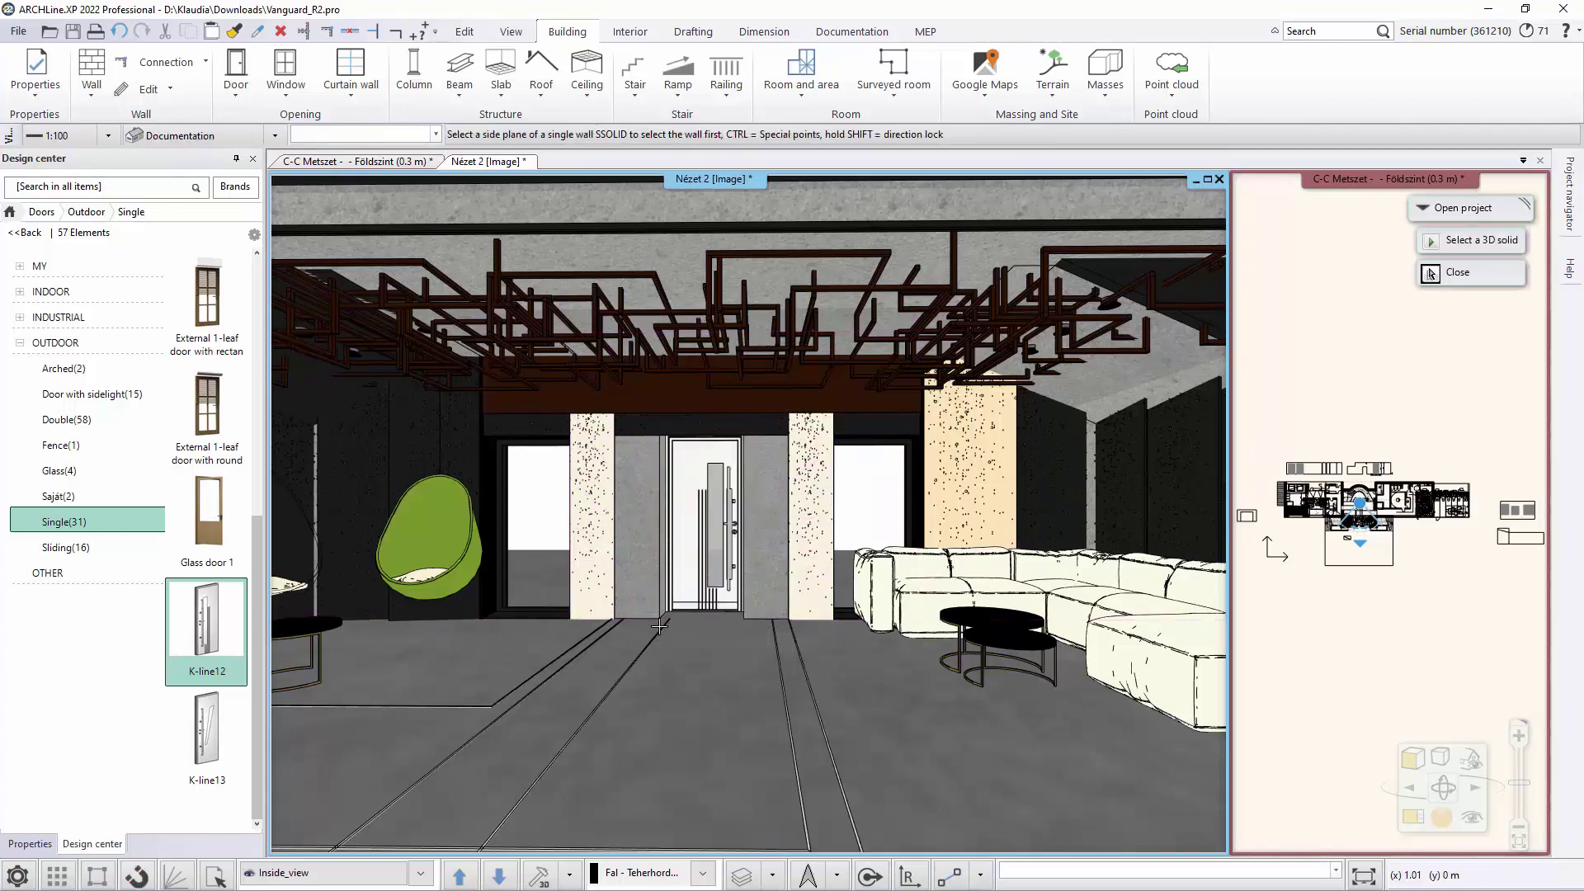
pyautogui.press('Escape')
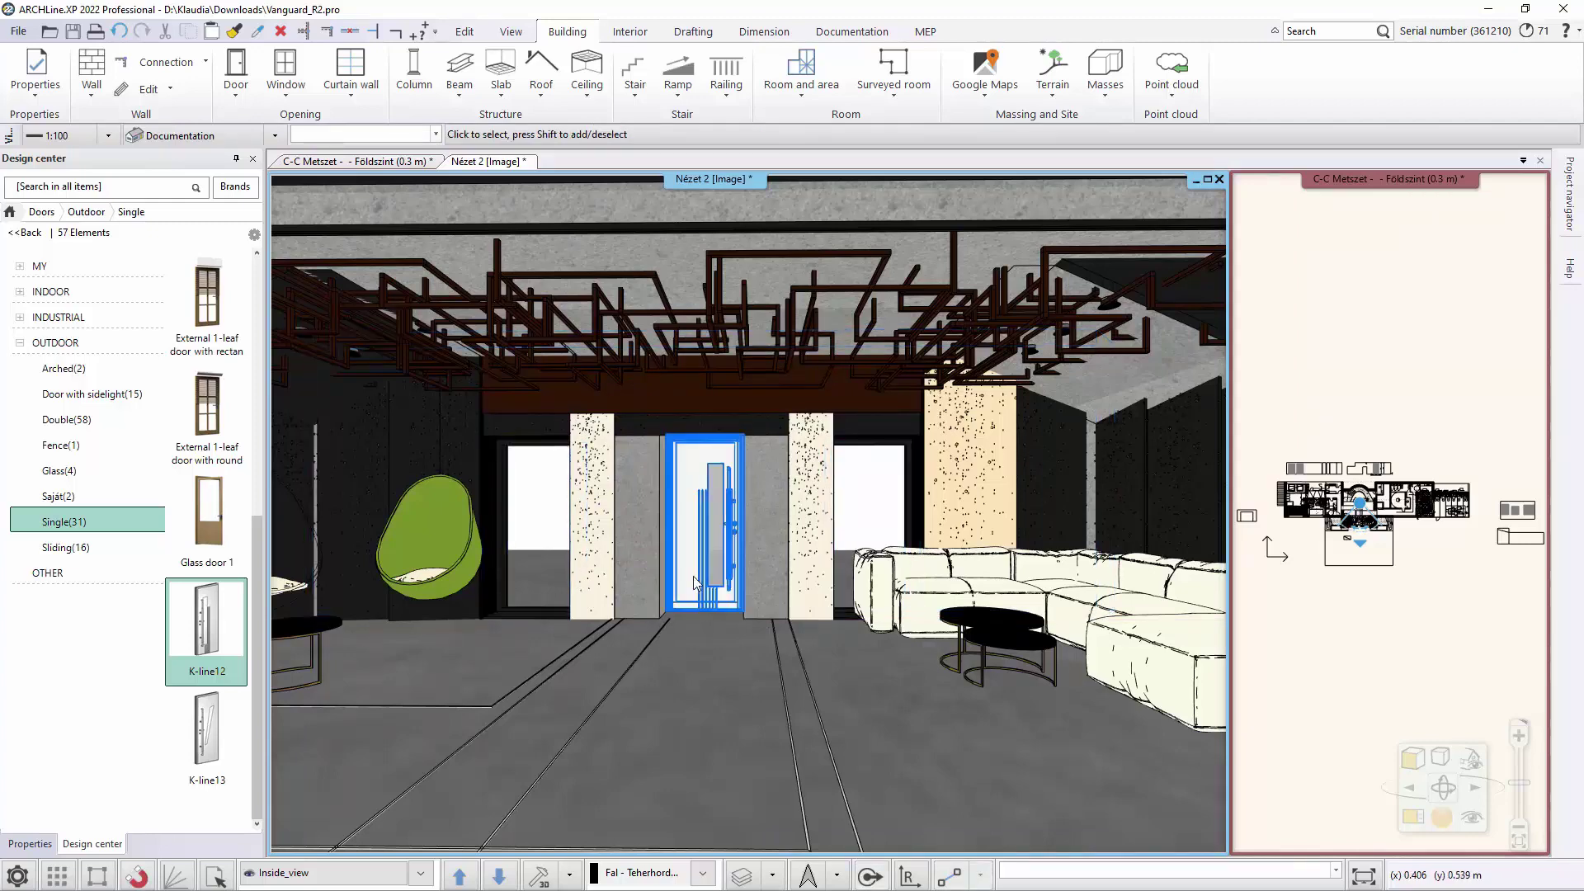
# Switch to the Outside view and review the placed K-line12 door's main parameters and material list.
pyautogui.click(422, 874)
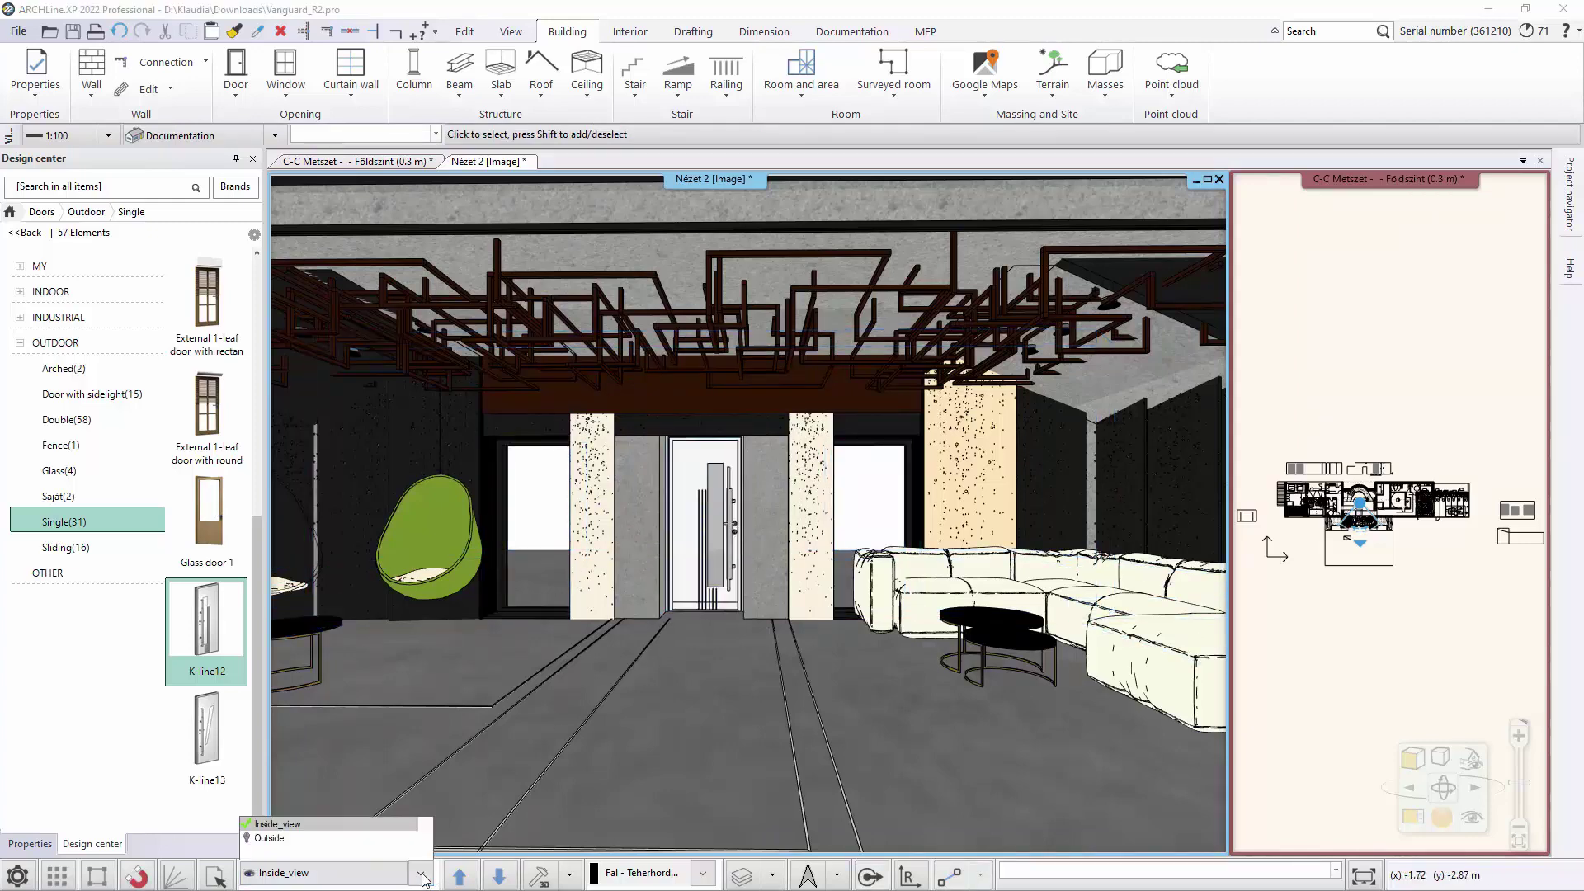
pyautogui.click(281, 838)
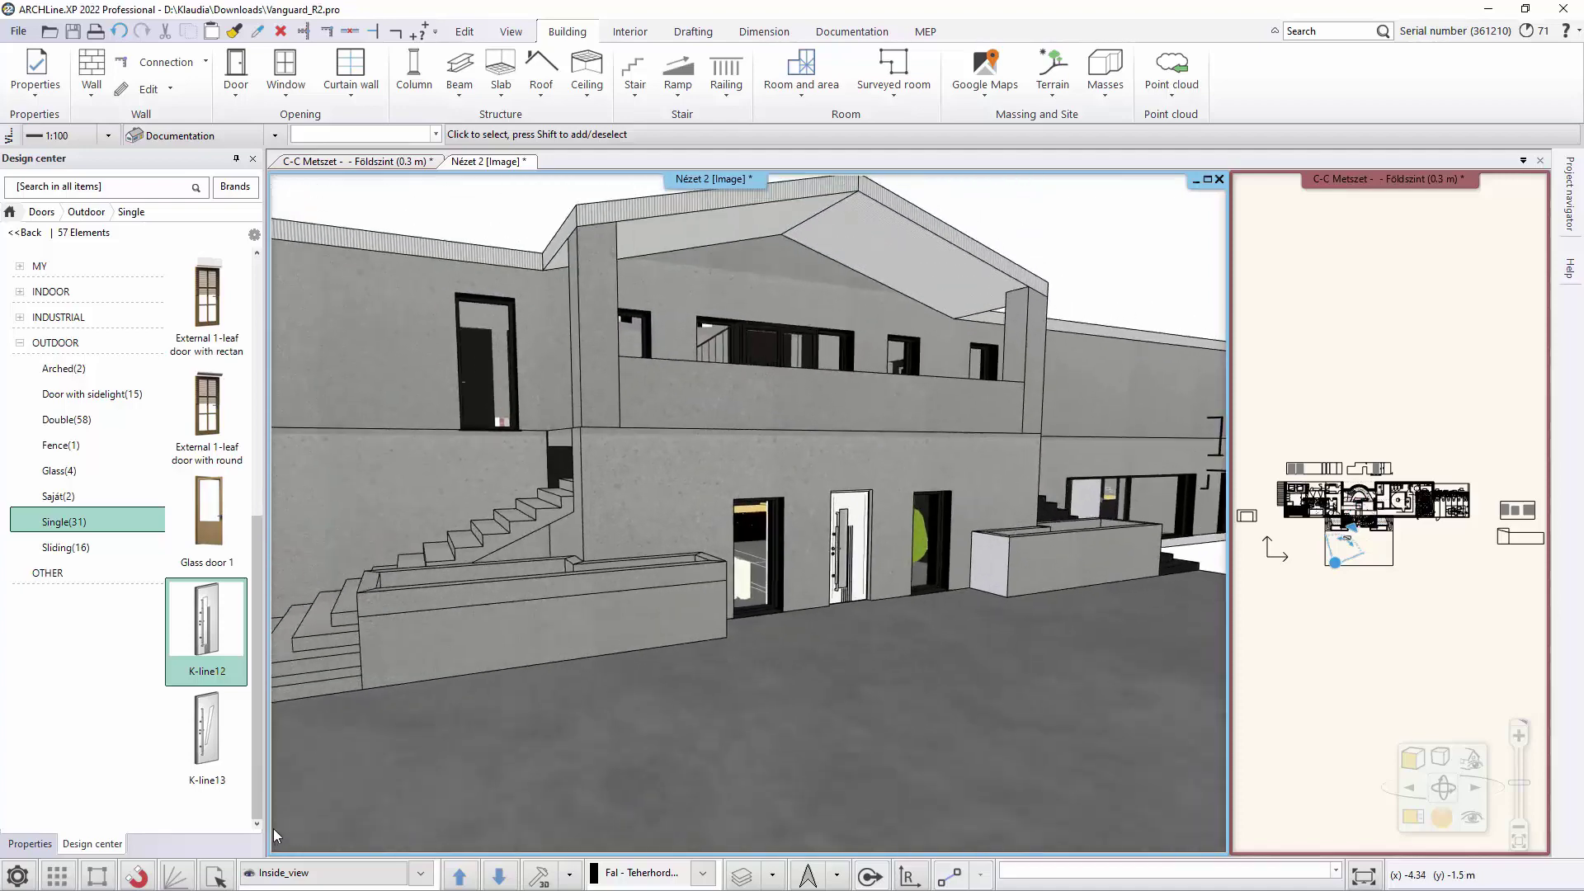
pyautogui.click(866, 581)
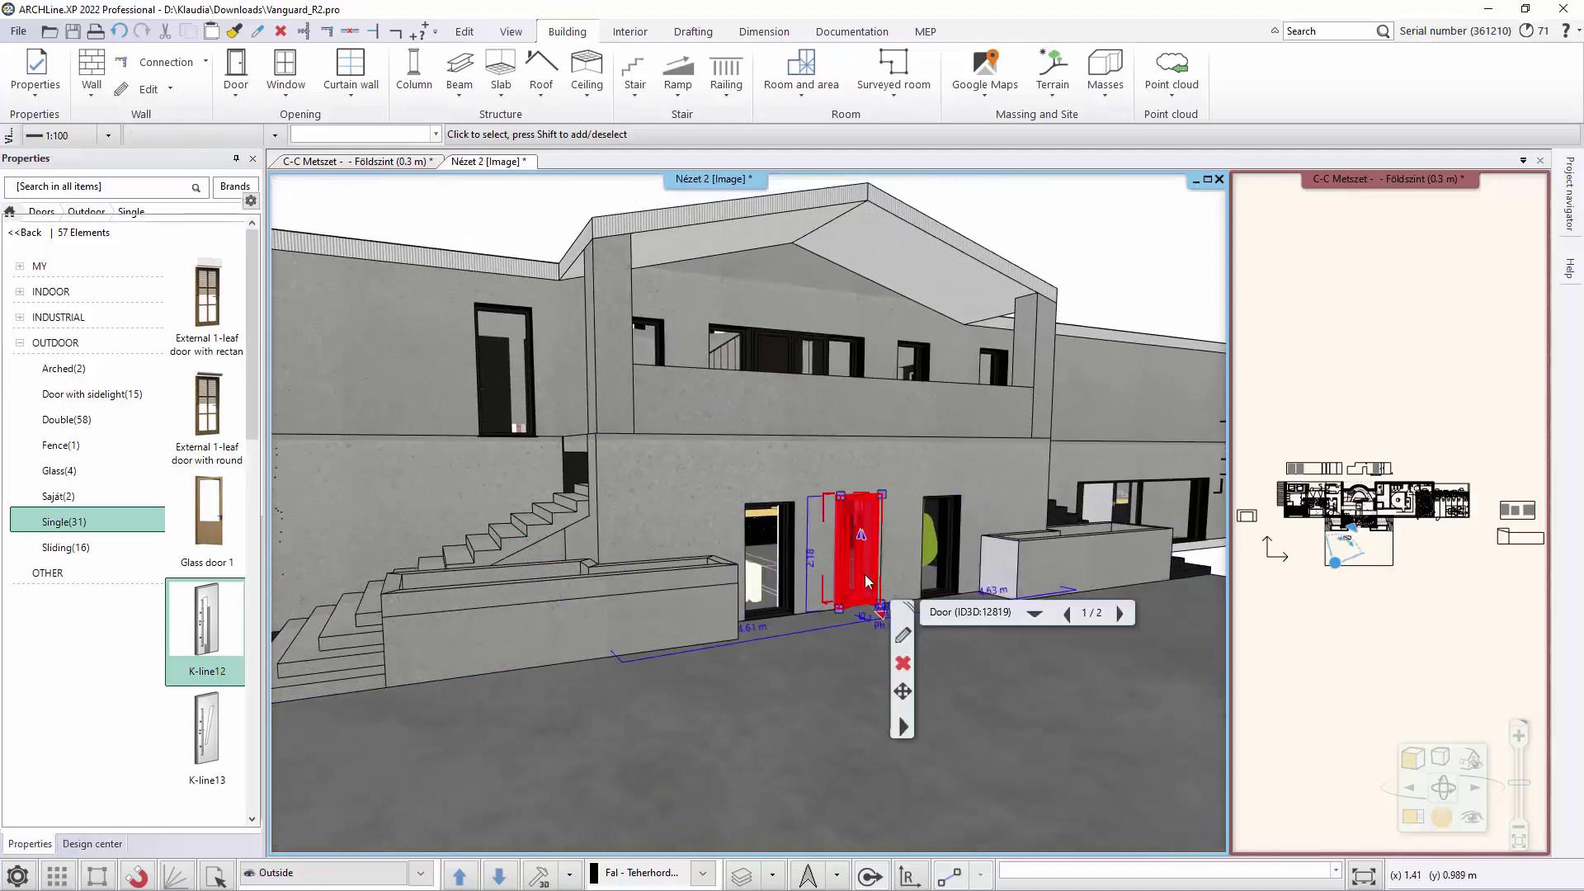
pyautogui.click(903, 634)
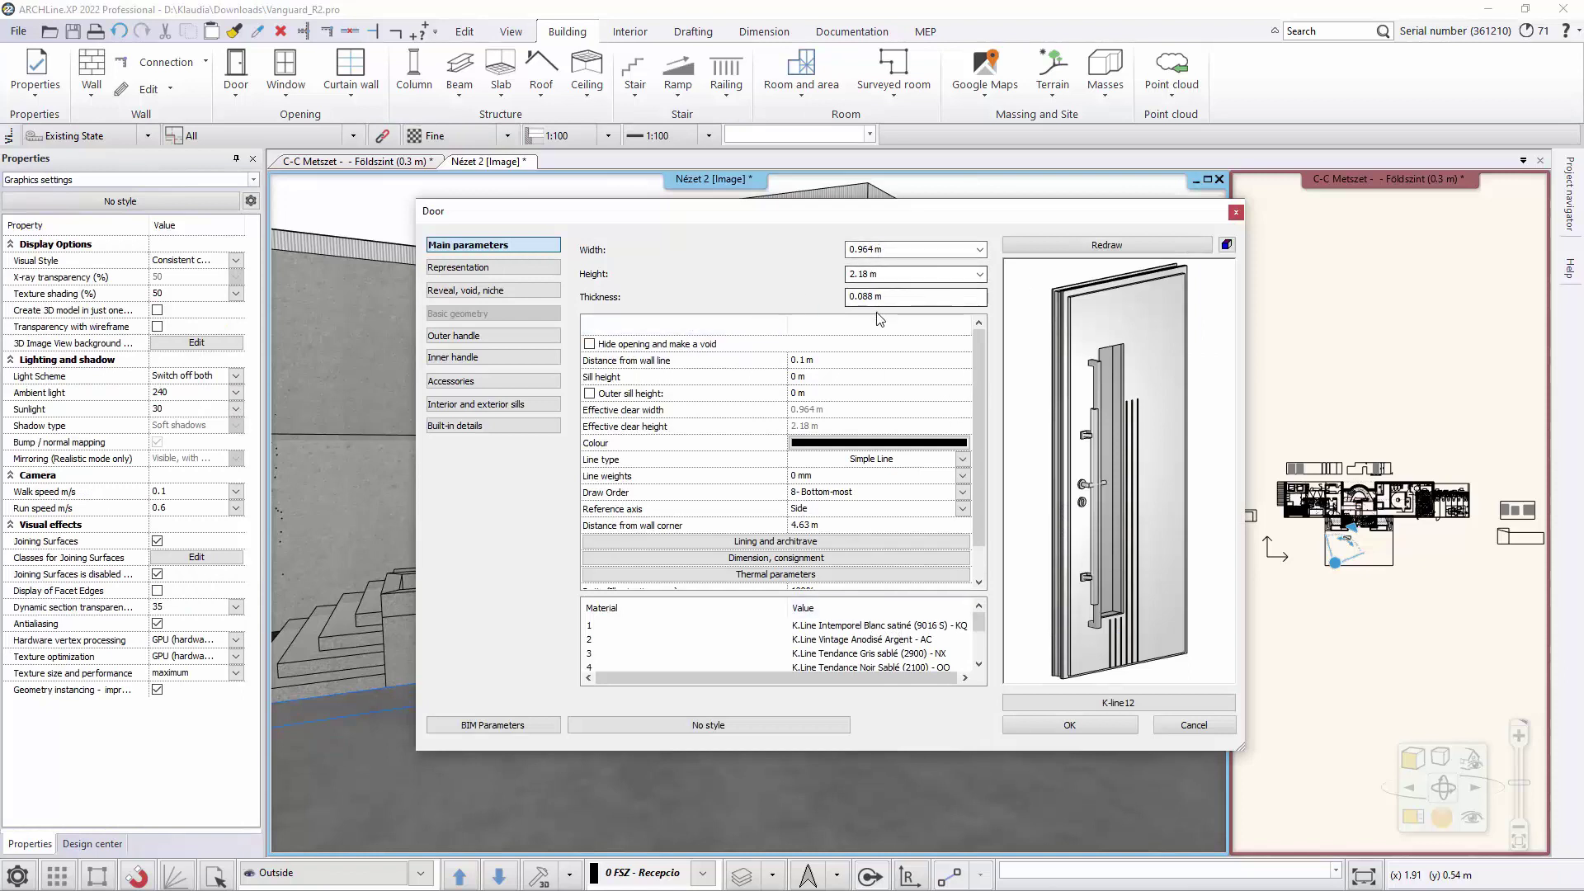
pyautogui.moveTo(980, 630); pyautogui.dragTo(982, 642)
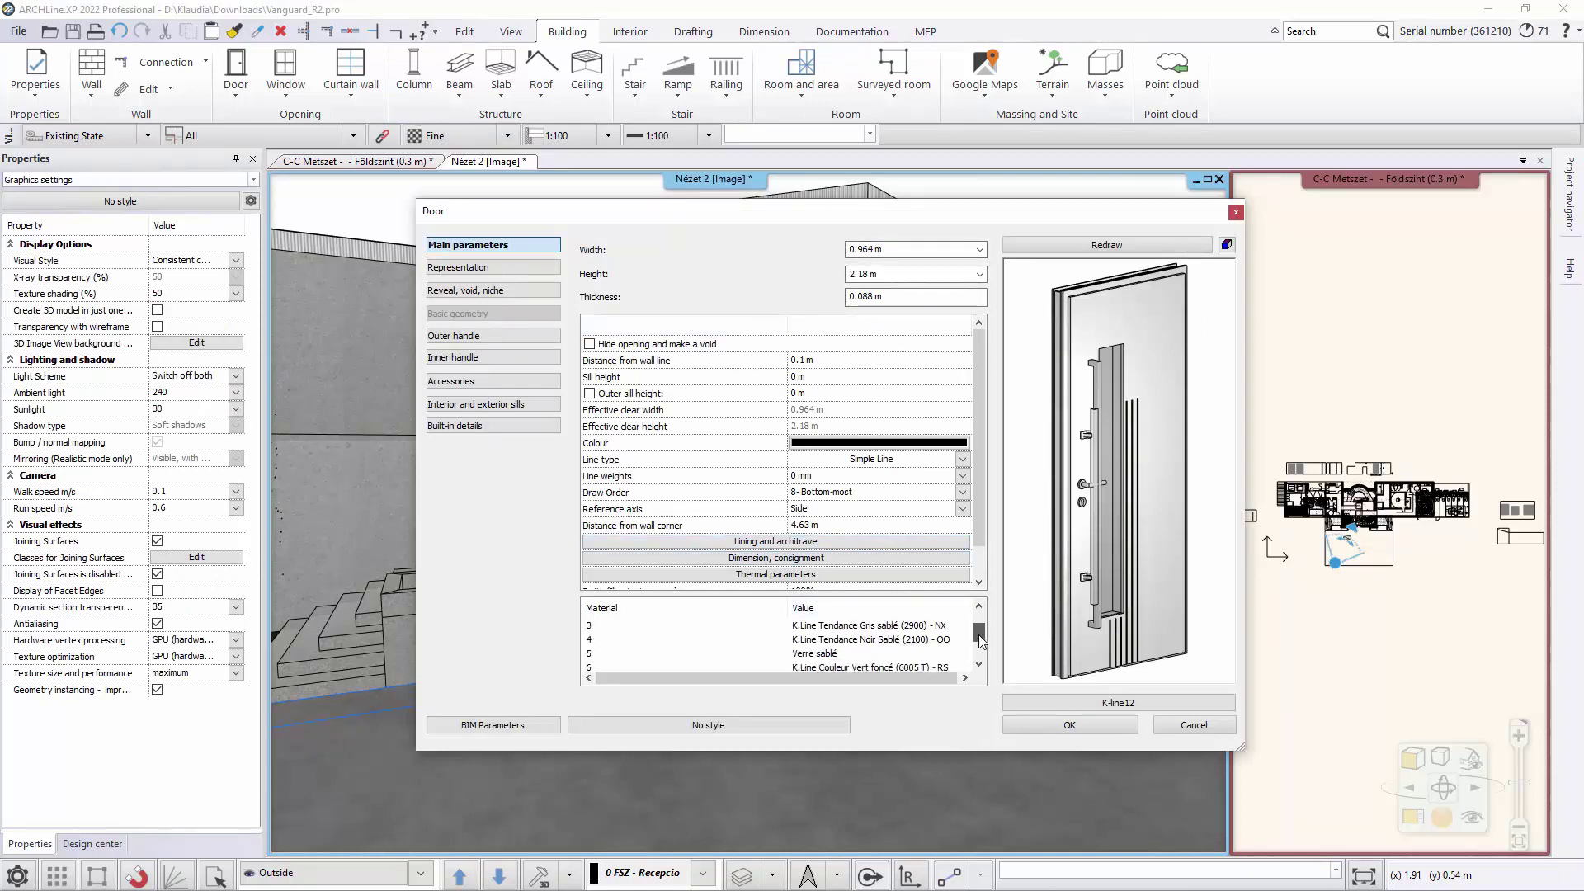
pyautogui.scroll(-1, 981, 642)
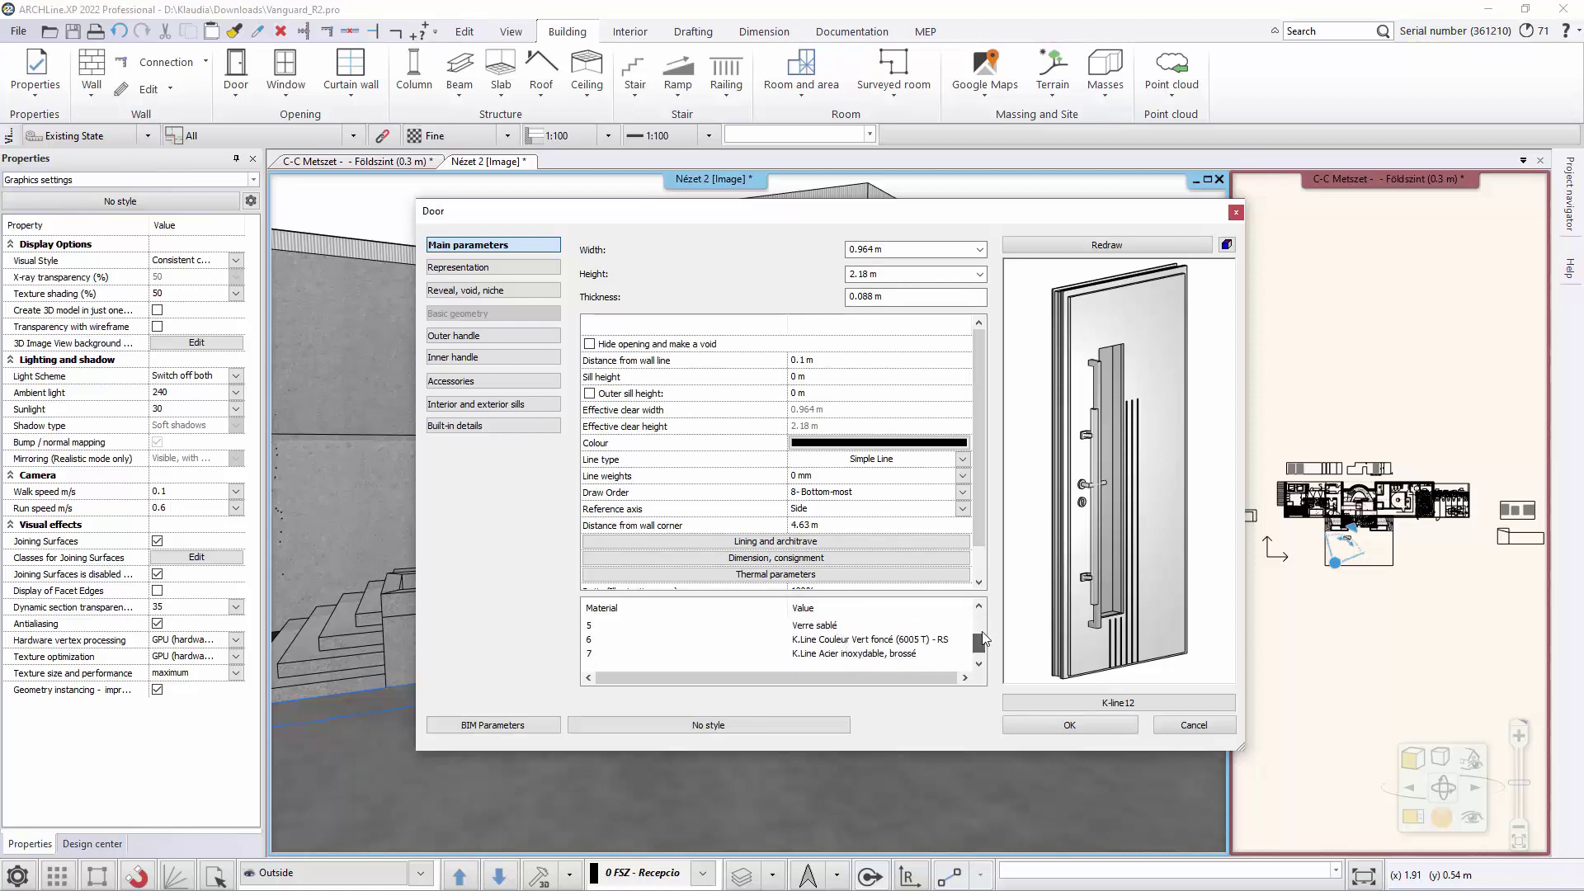
pyautogui.scroll(2, 983, 638)
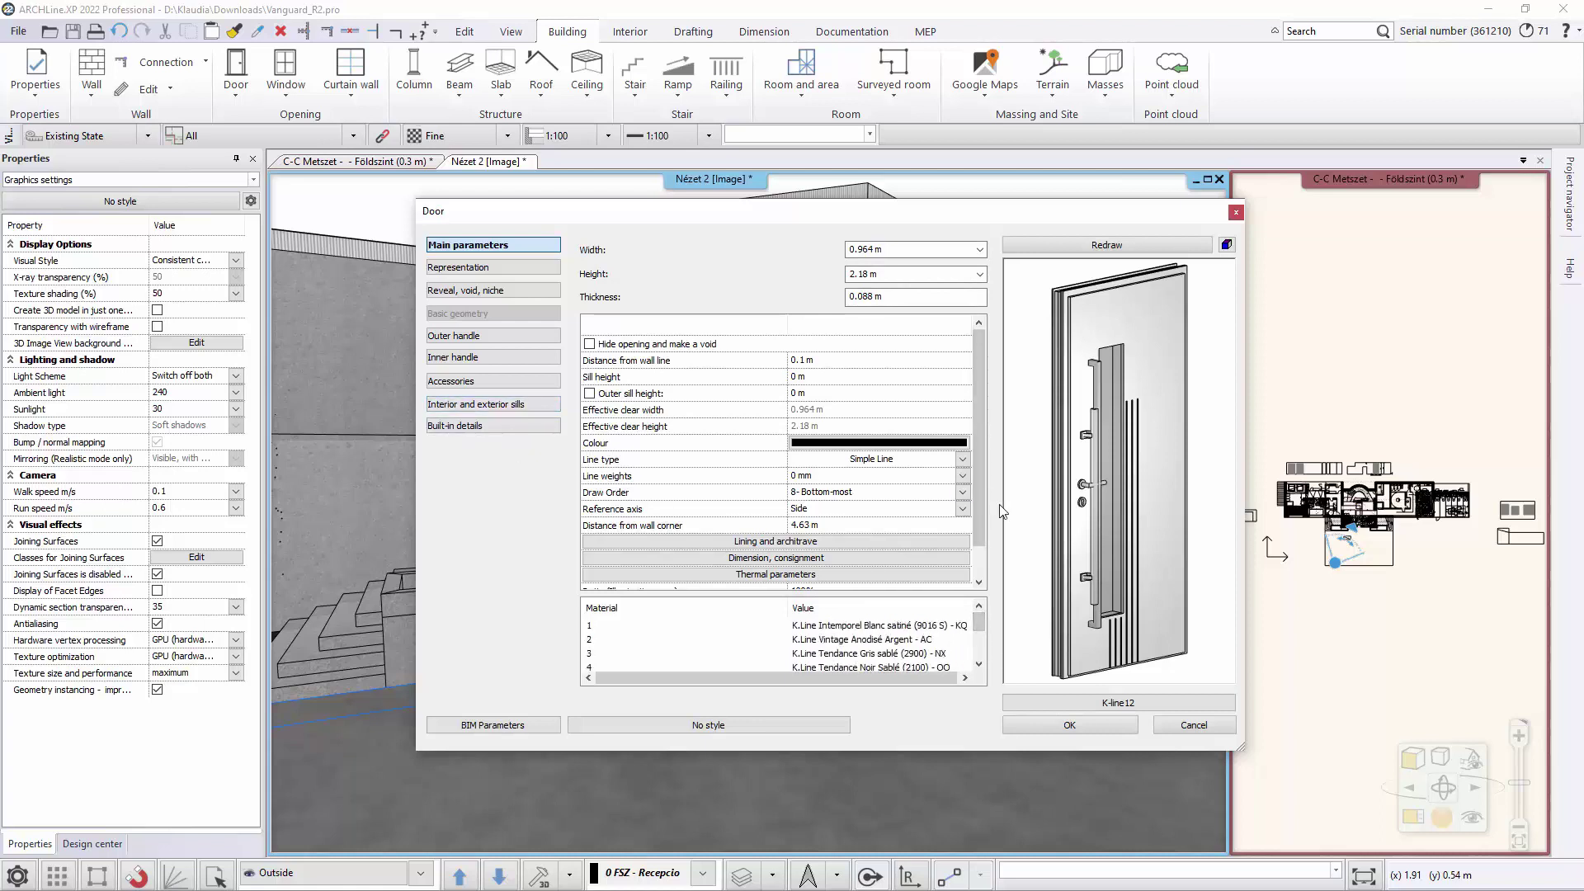
pyautogui.click(1068, 726)
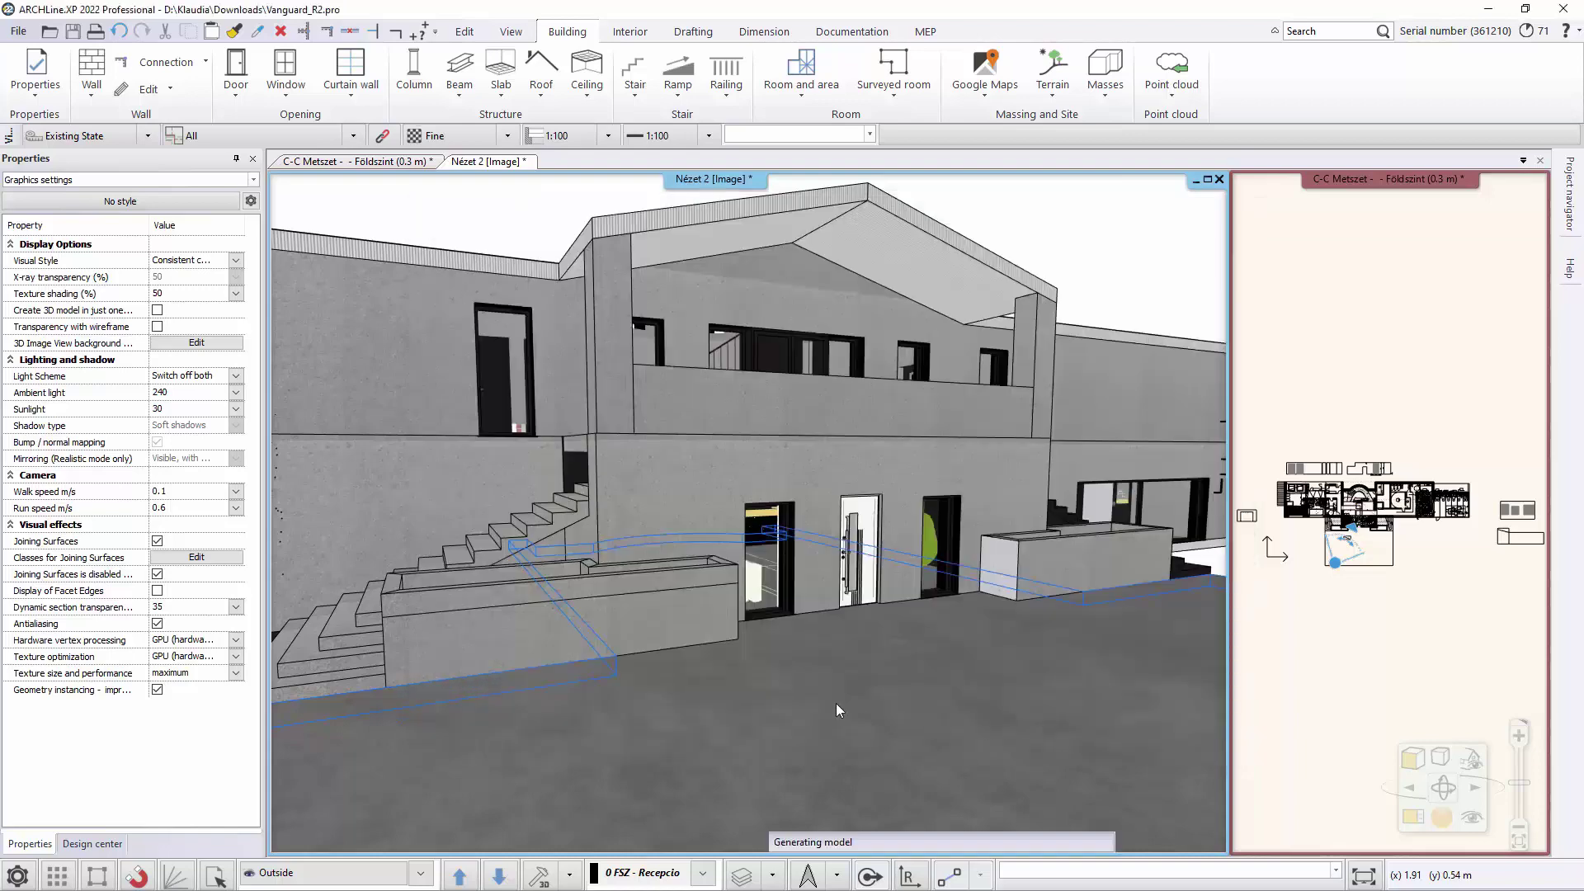